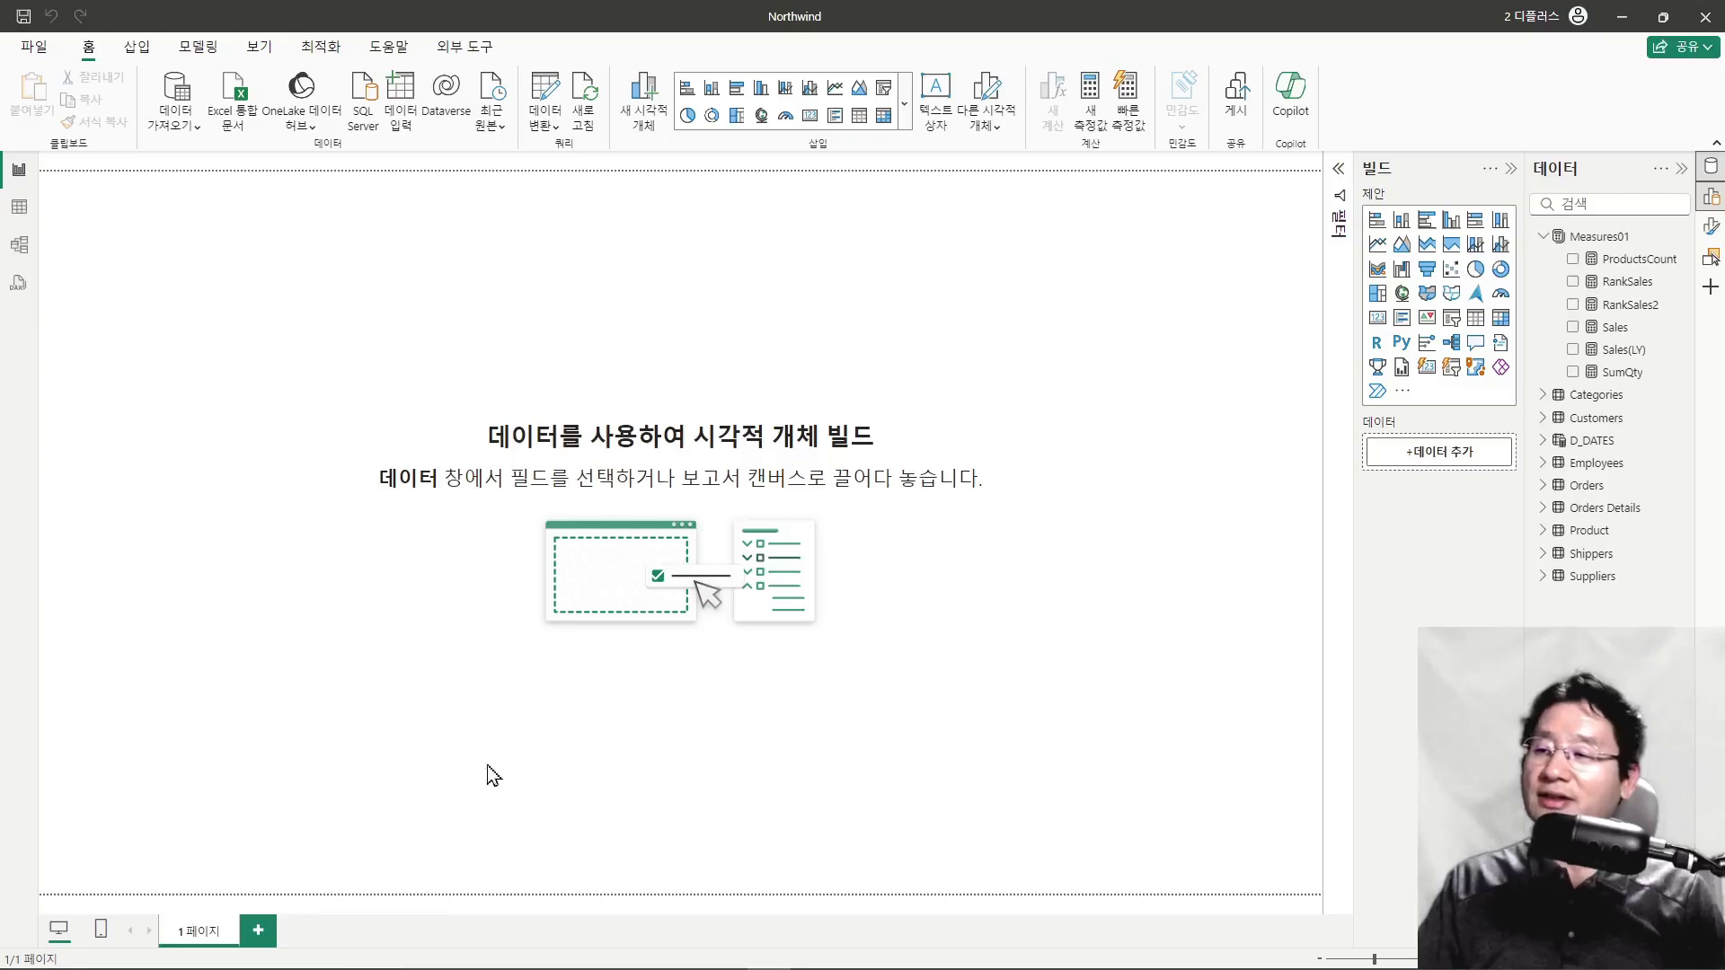
left_click(236, 101)
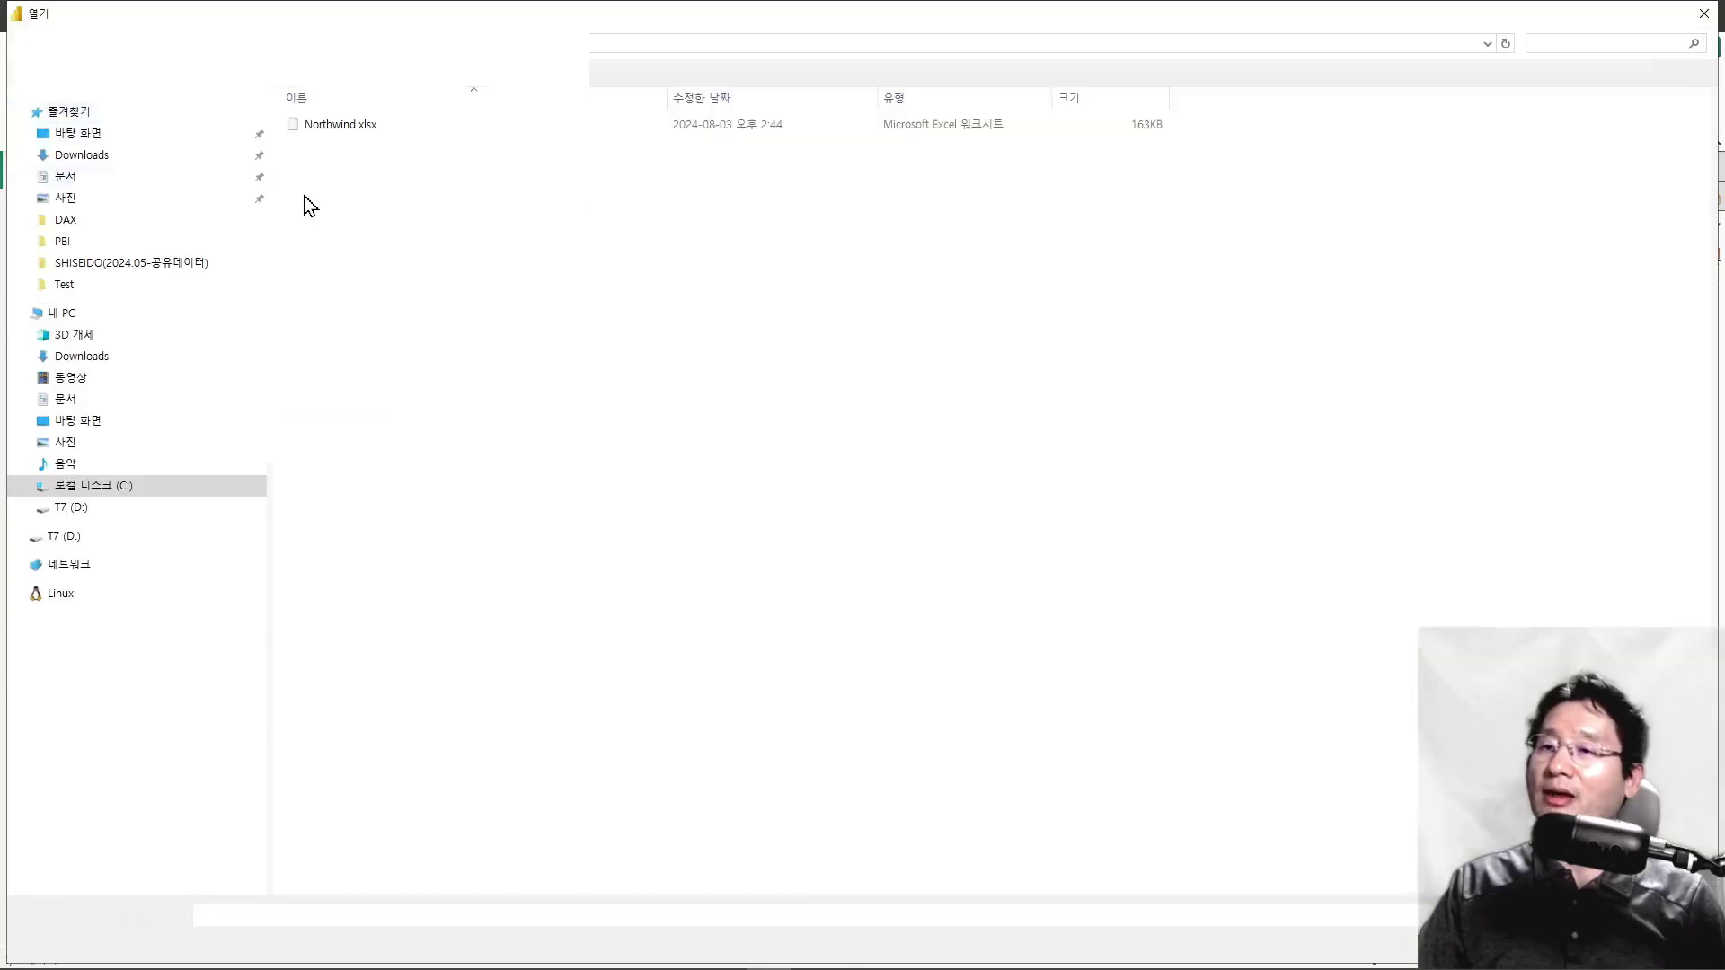
left_click(347, 125)
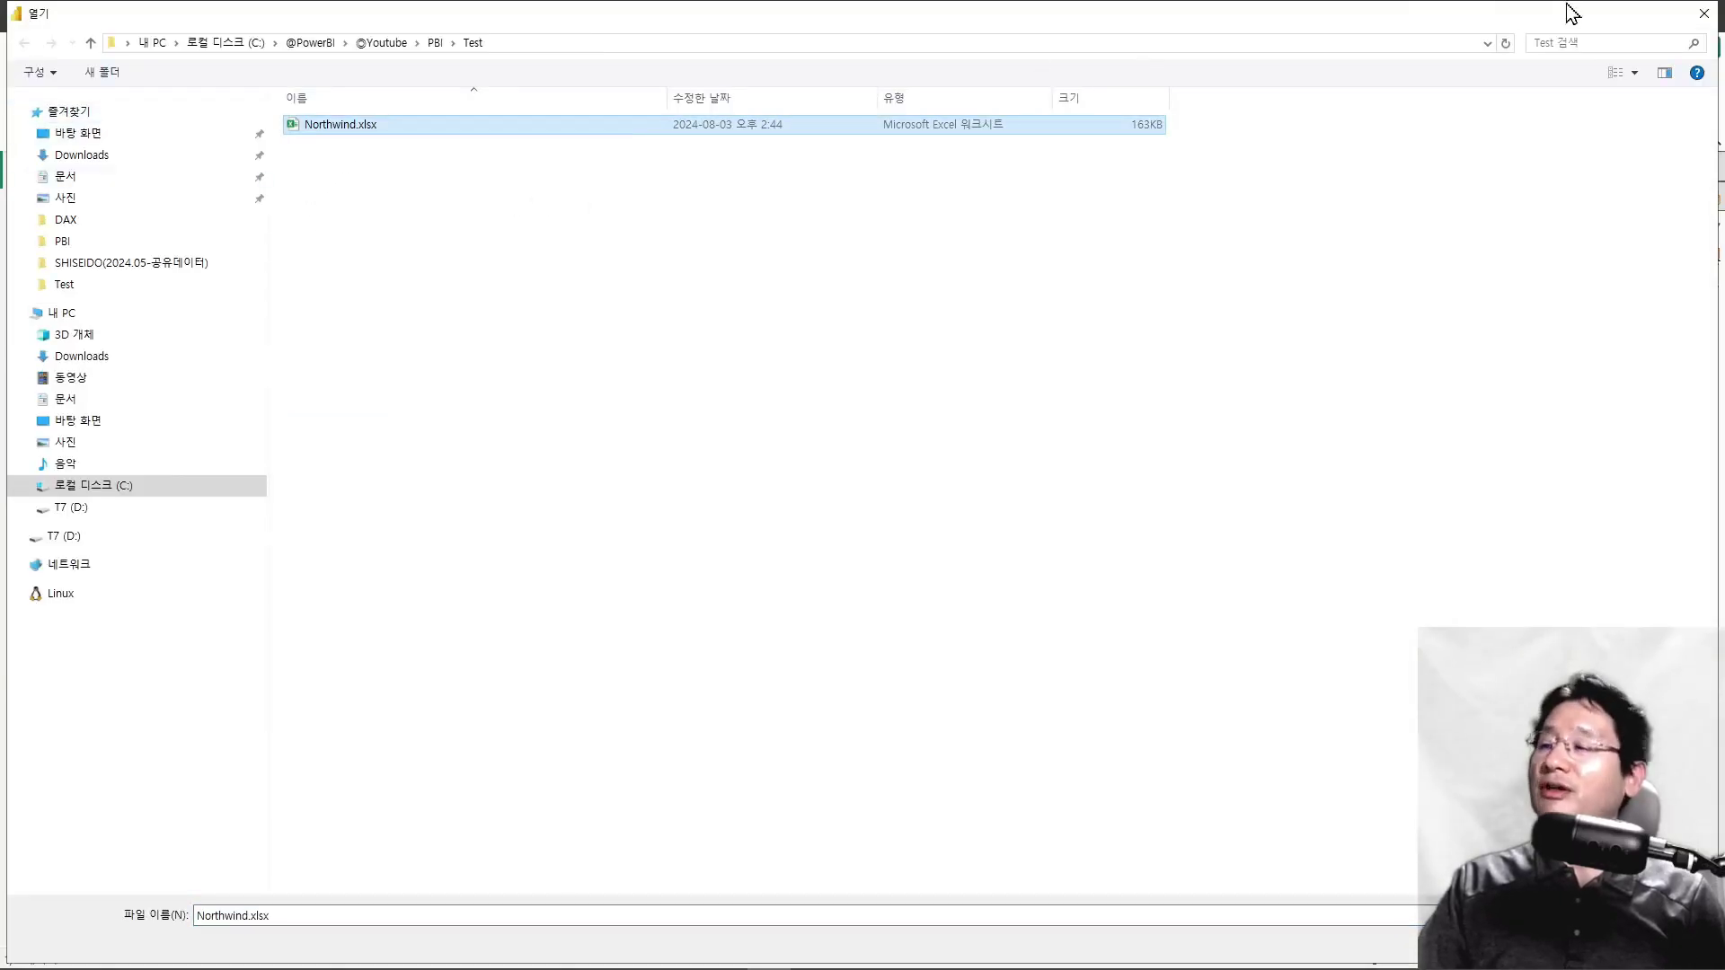
left_click(1703, 14)
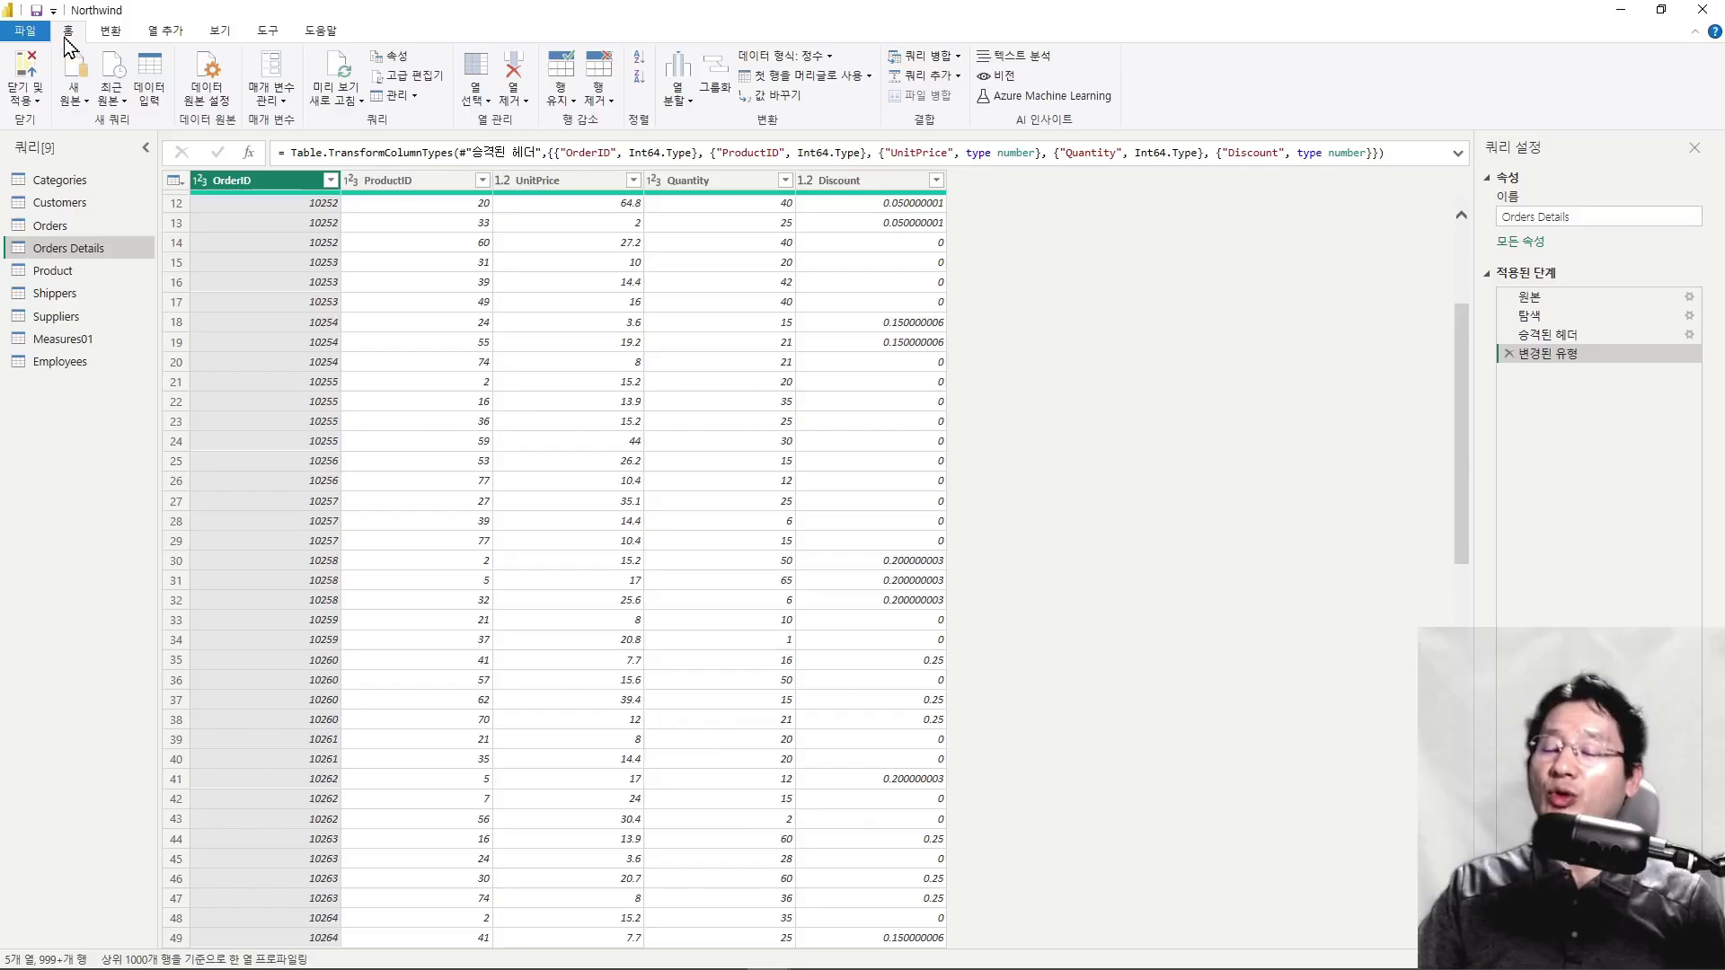
Step: Remove the blank rows from the Orders Details query
left_click(611, 103)
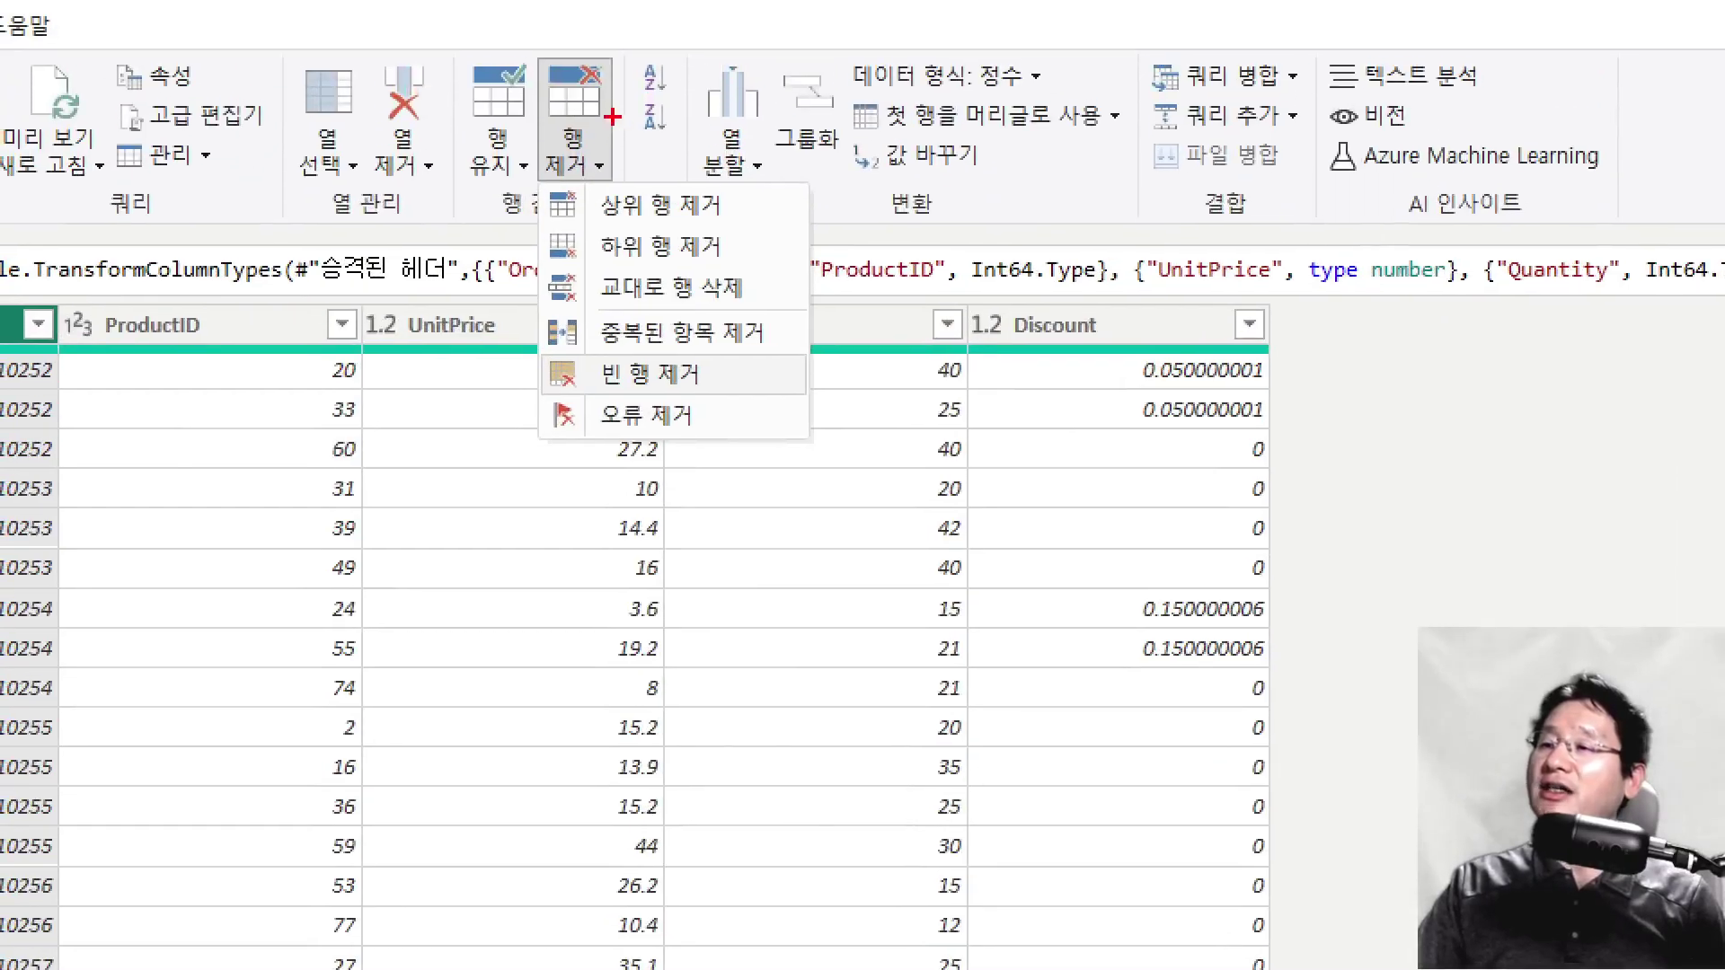
left_click_drag(577, 145, 611, 174)
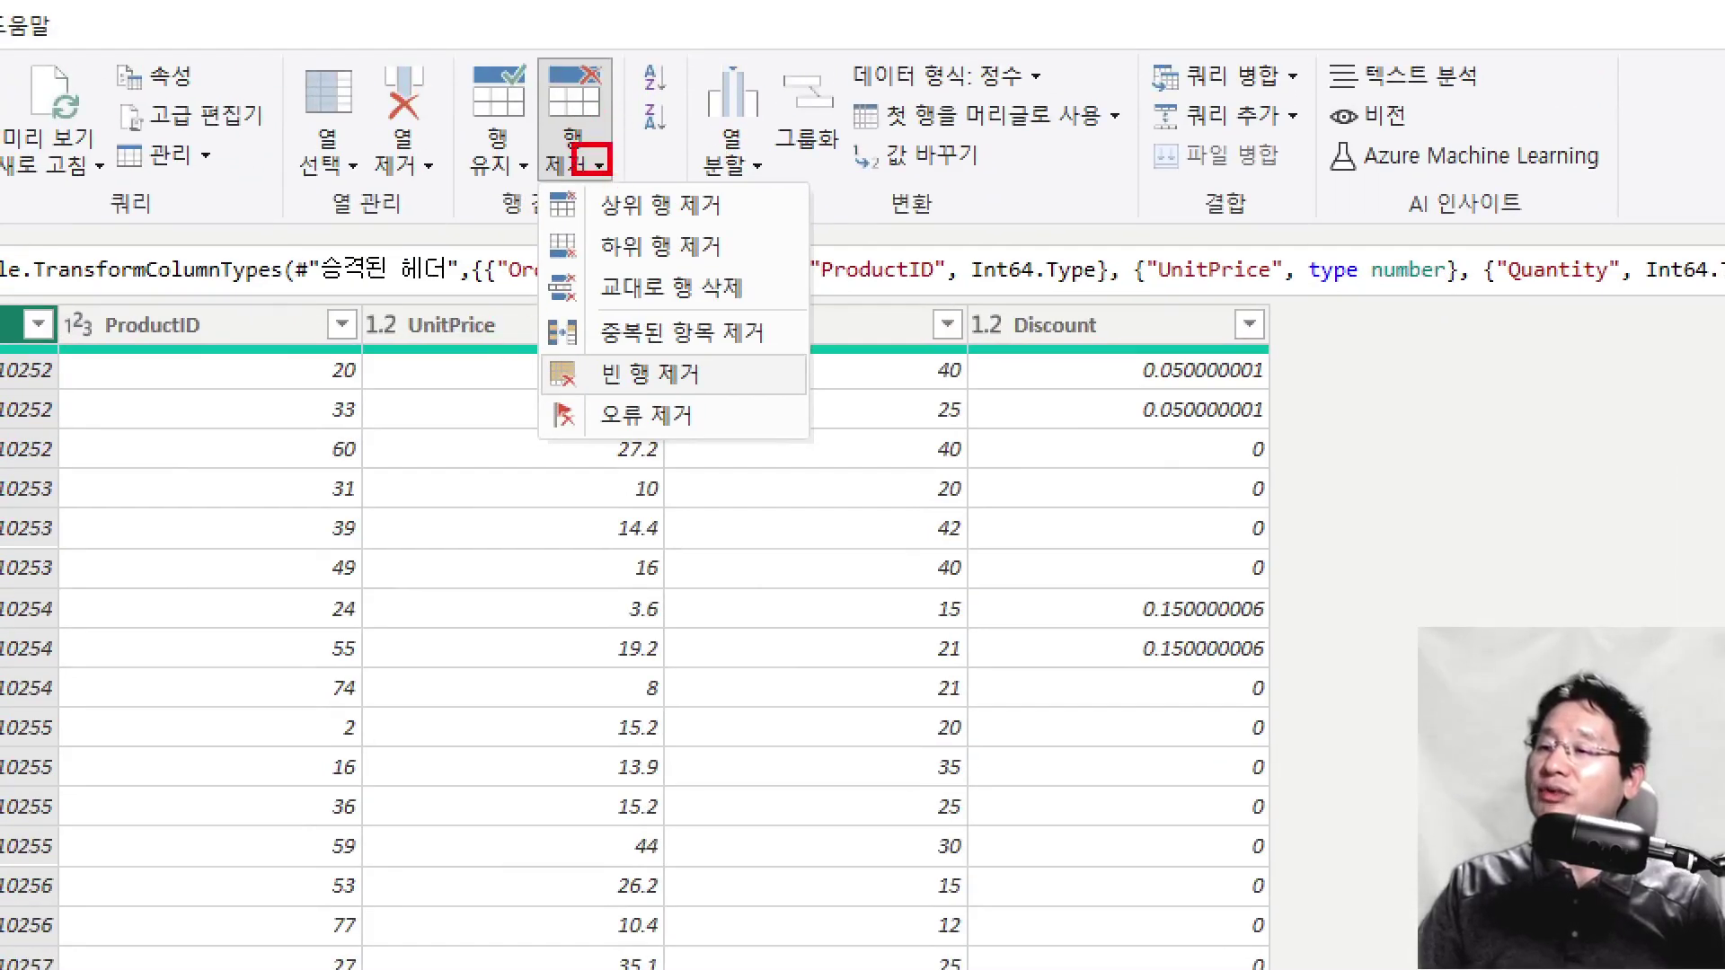
left_click_drag(538, 350, 771, 402)
key("Escape")
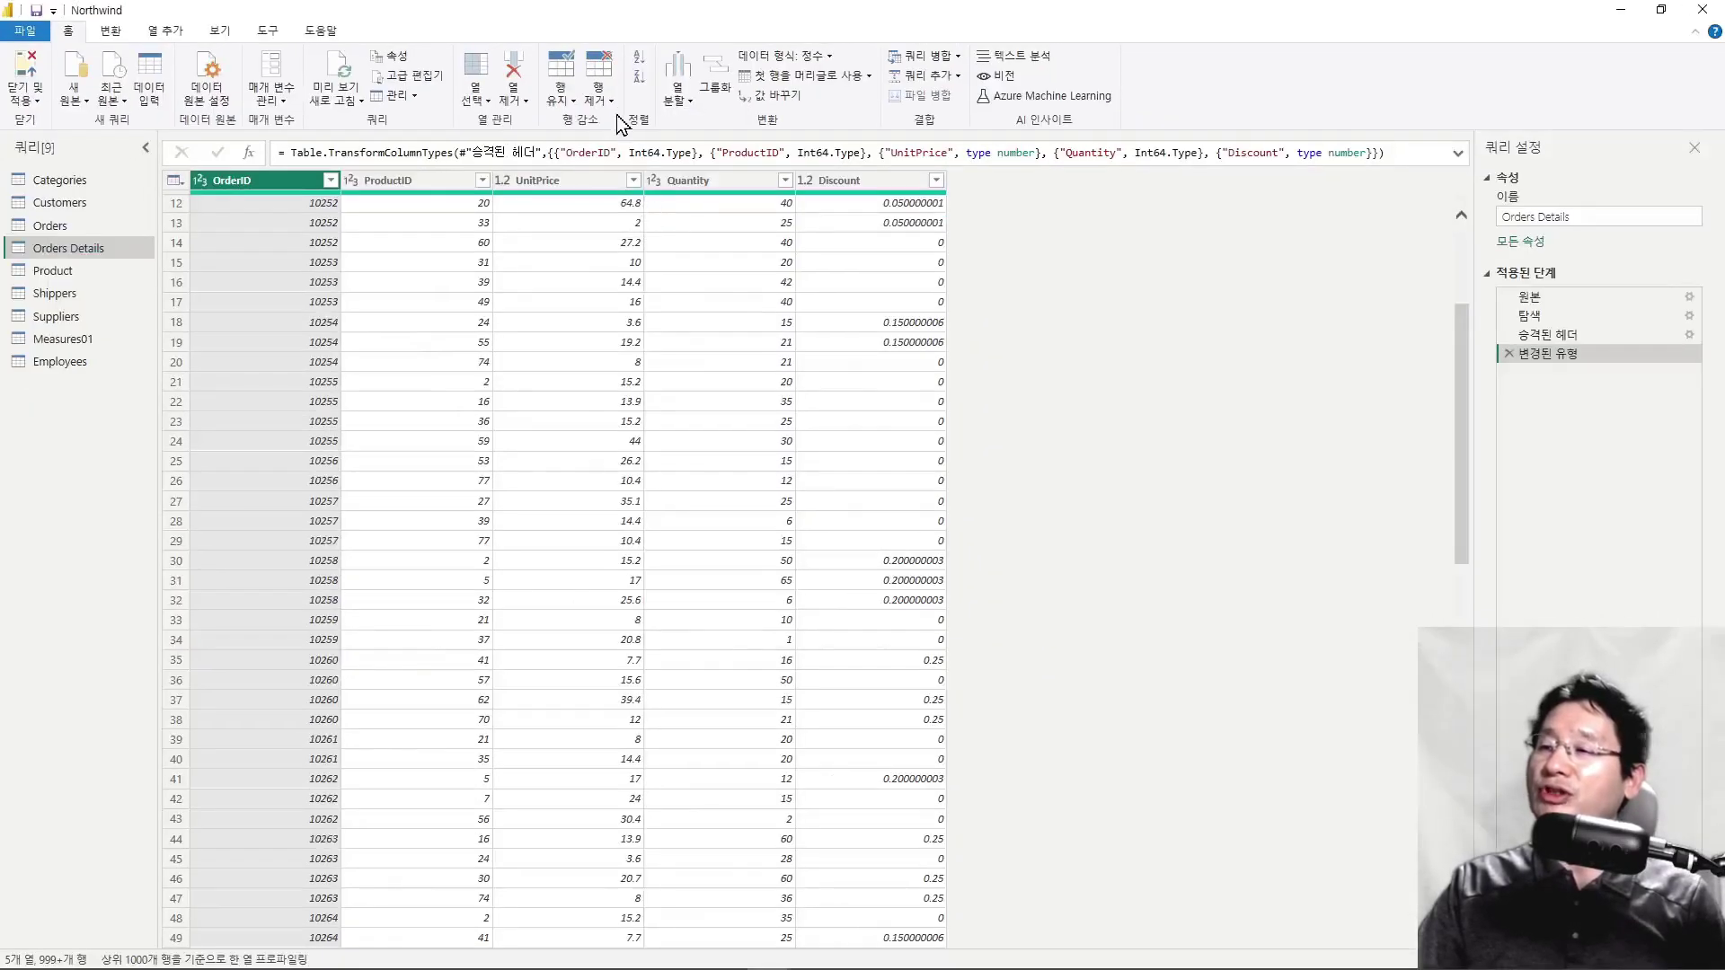
left_click(600, 94)
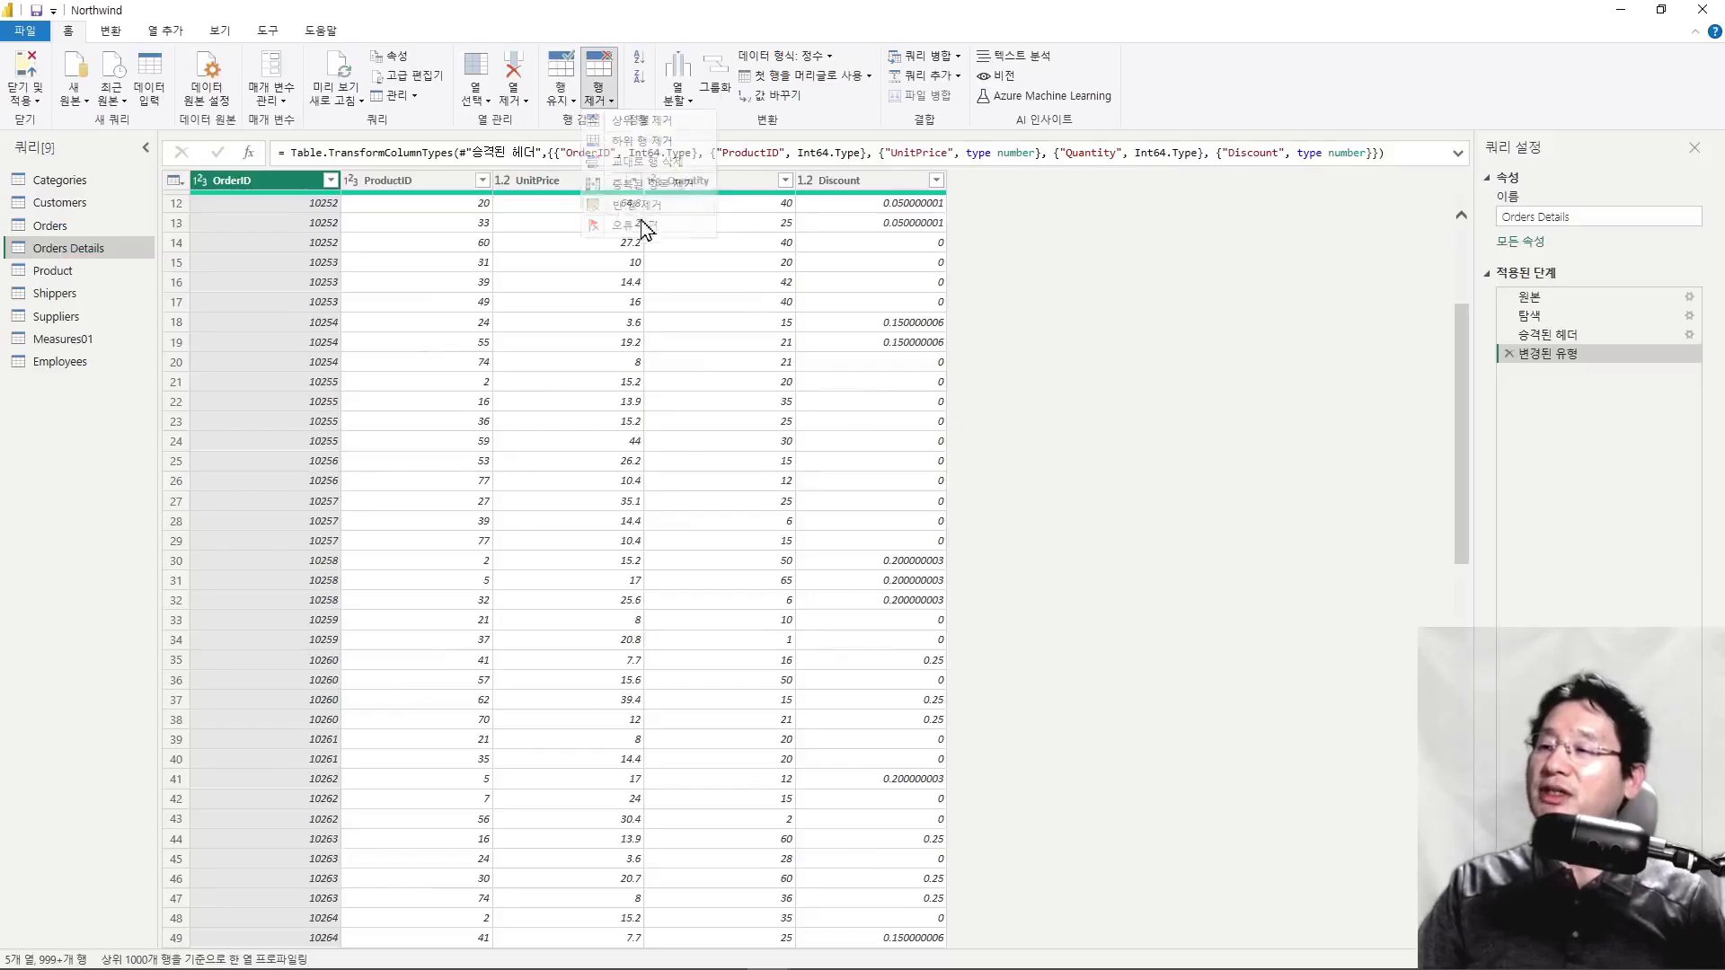
left_click(636, 205)
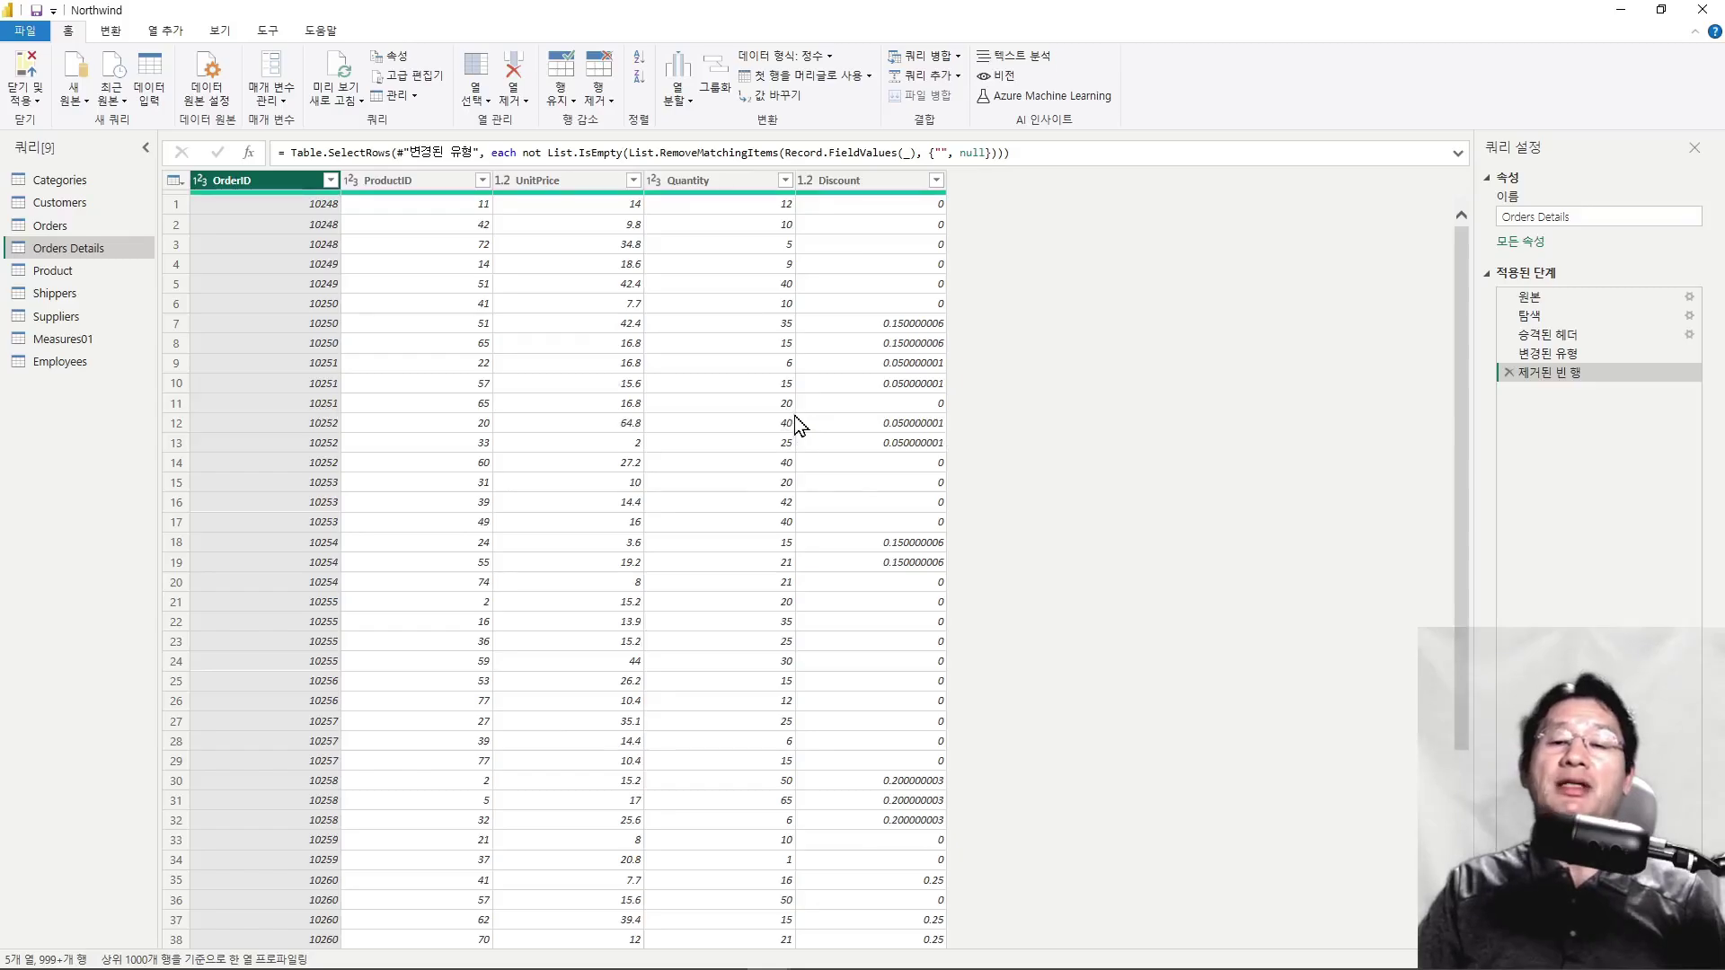
Step: Examine the Product query's columns and the data type choices available for its UnitPrice column
left_click(71, 272)
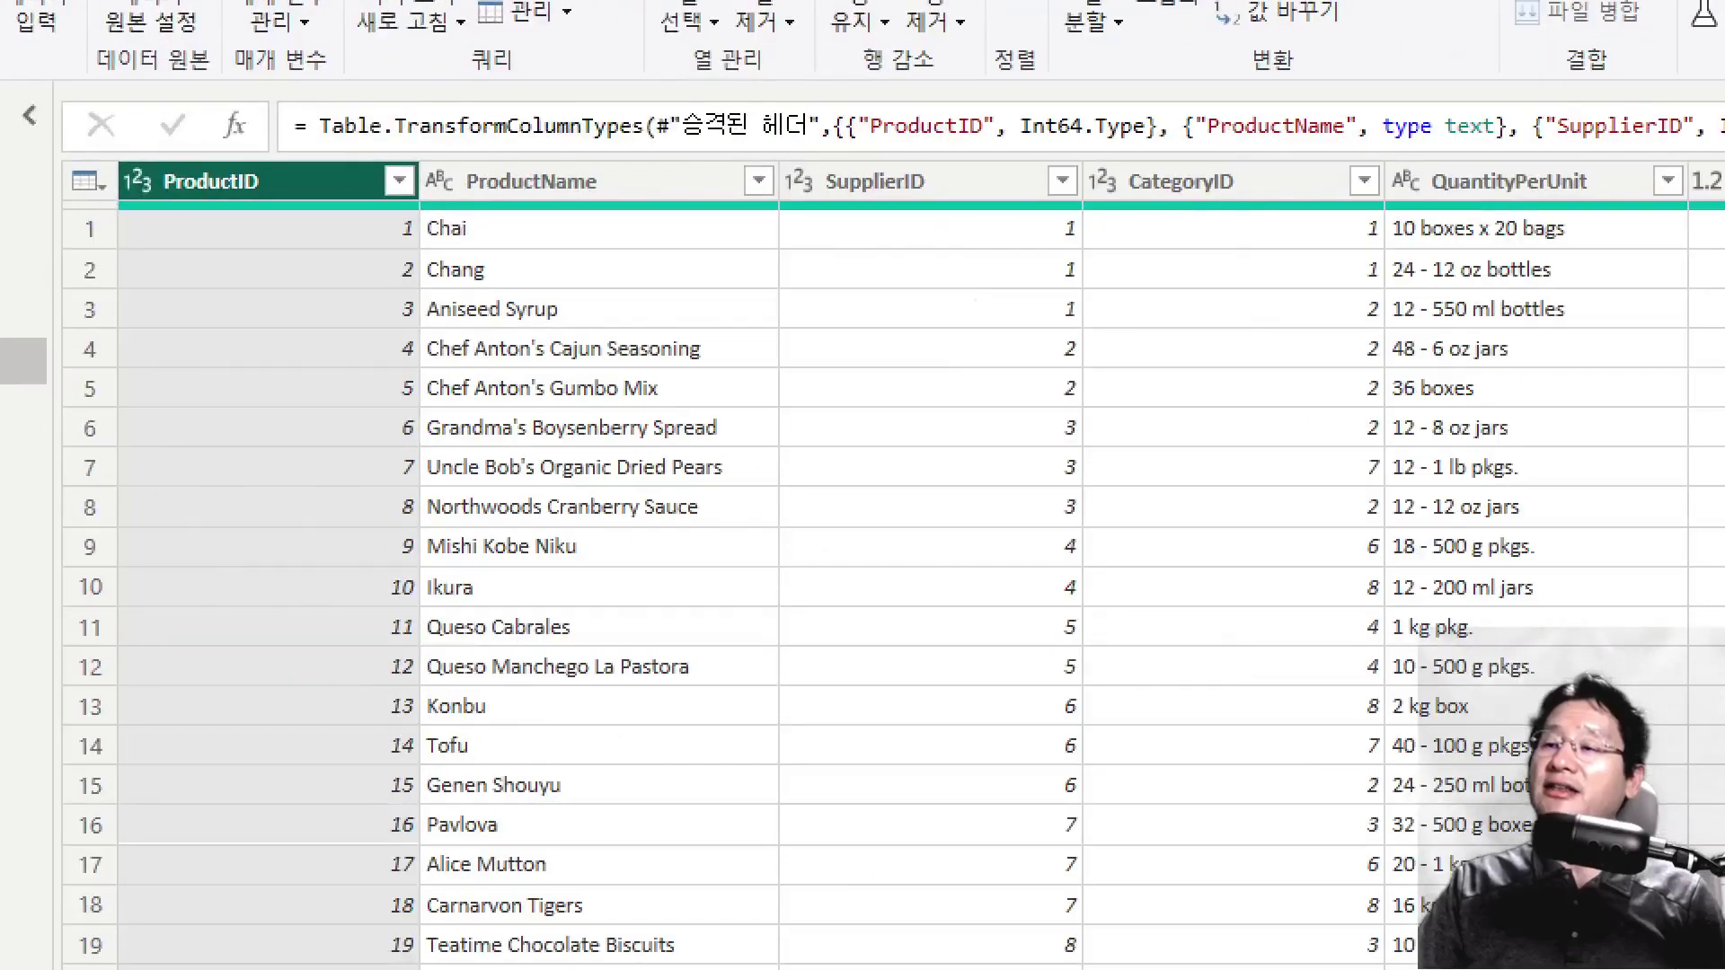
mouse_move(101, 219)
left_mouse_down()
mouse_move(877, 258)
mouse_move(1431, 244)
left_mouse_up()
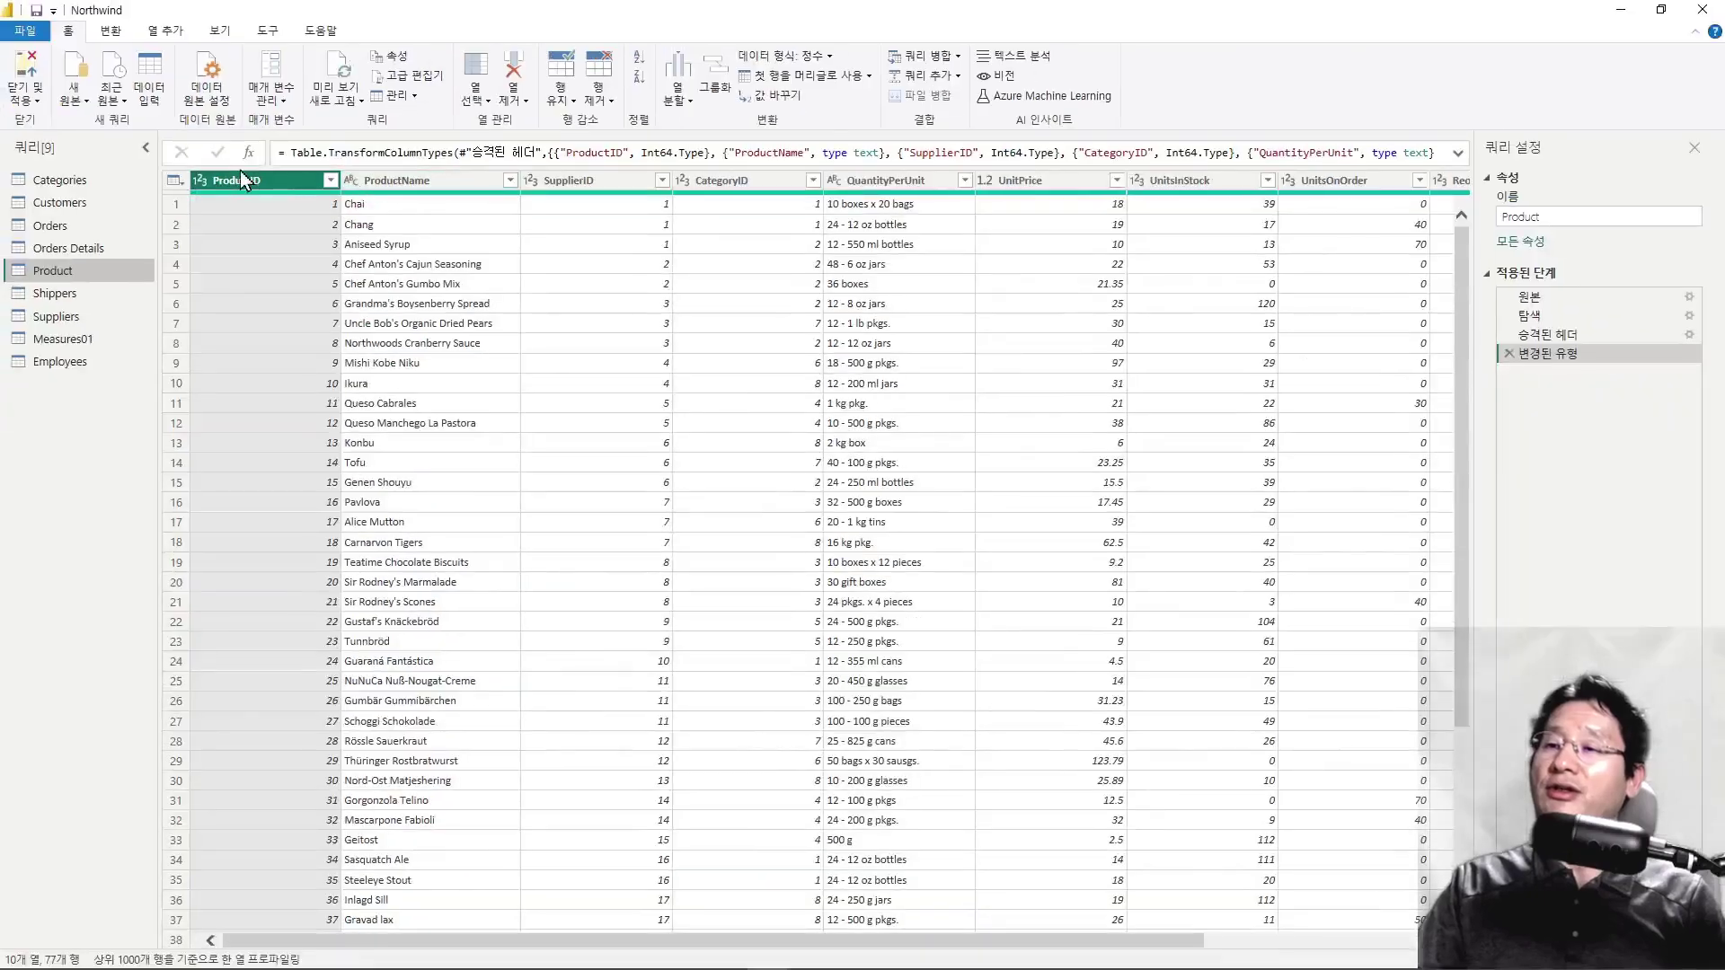
left_click(107, 31)
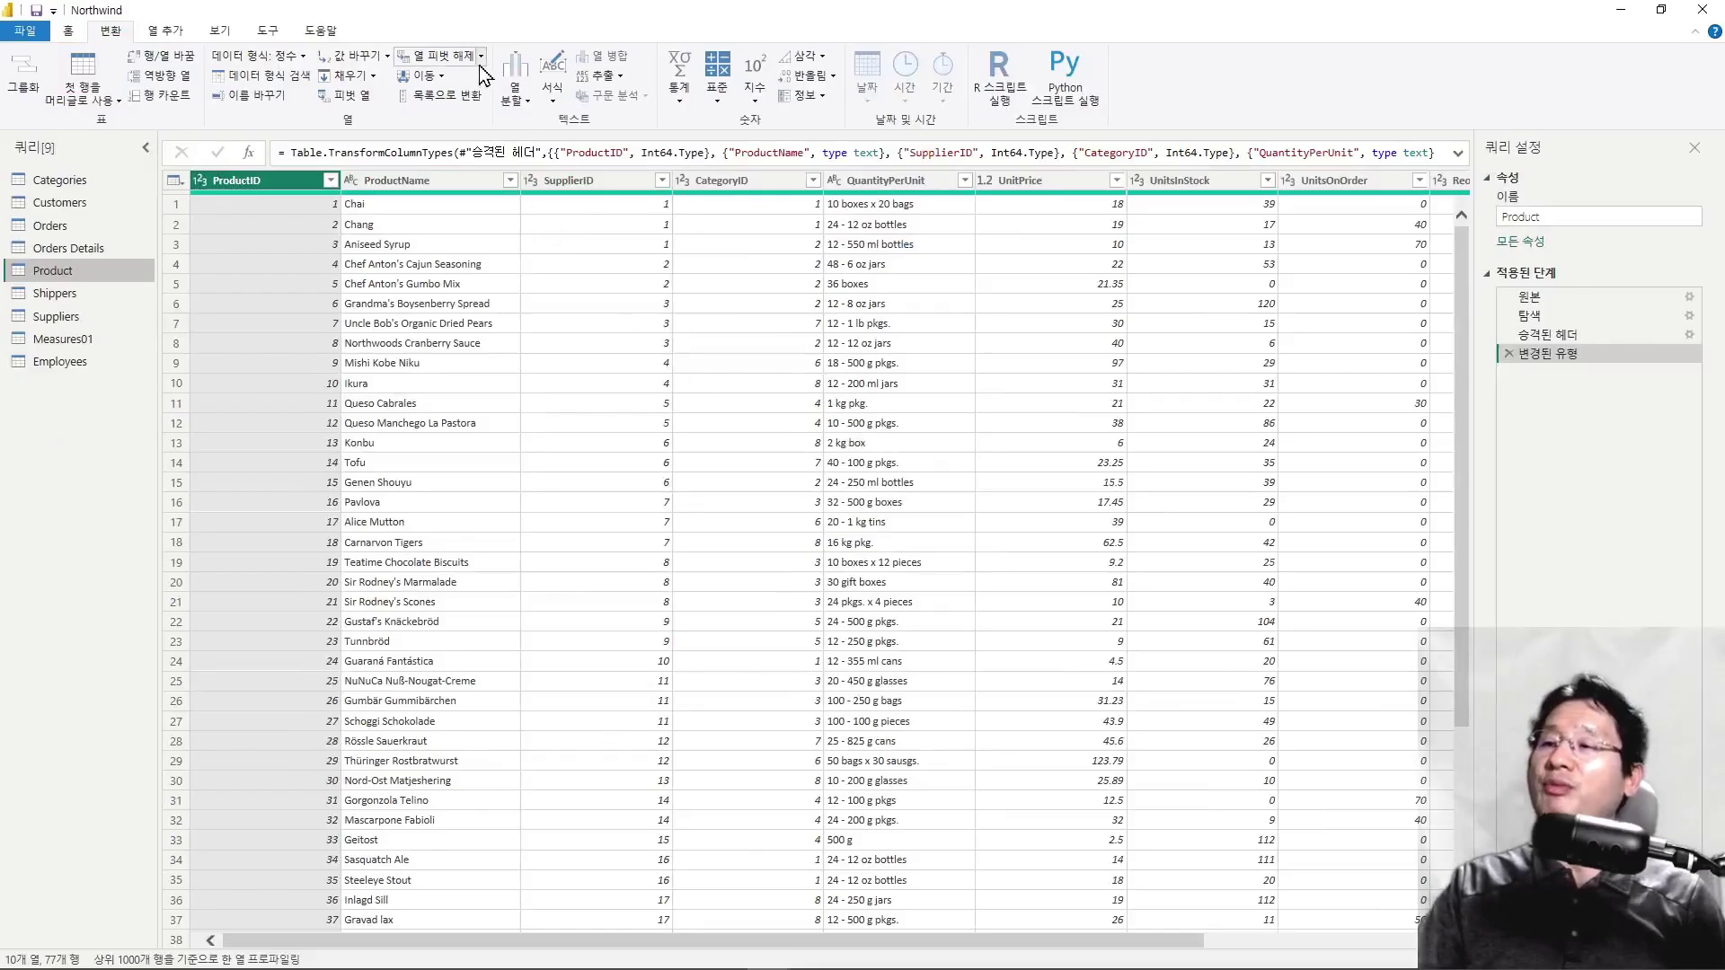
left_click(706, 184)
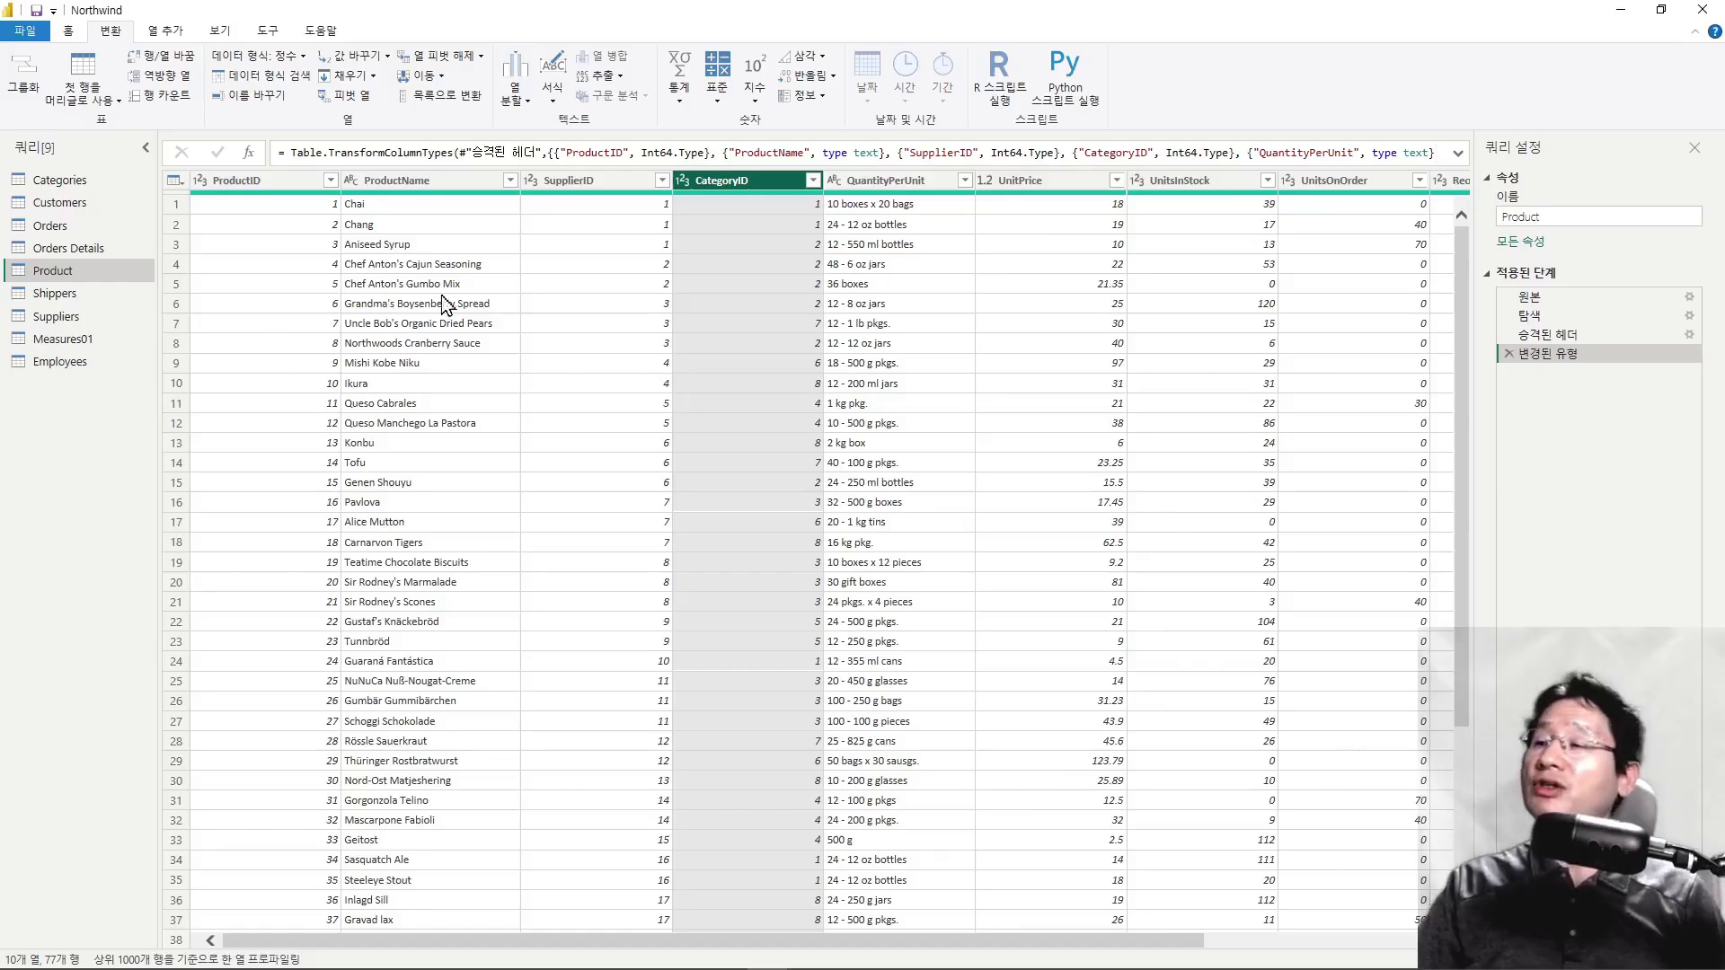
left_click(1055, 183)
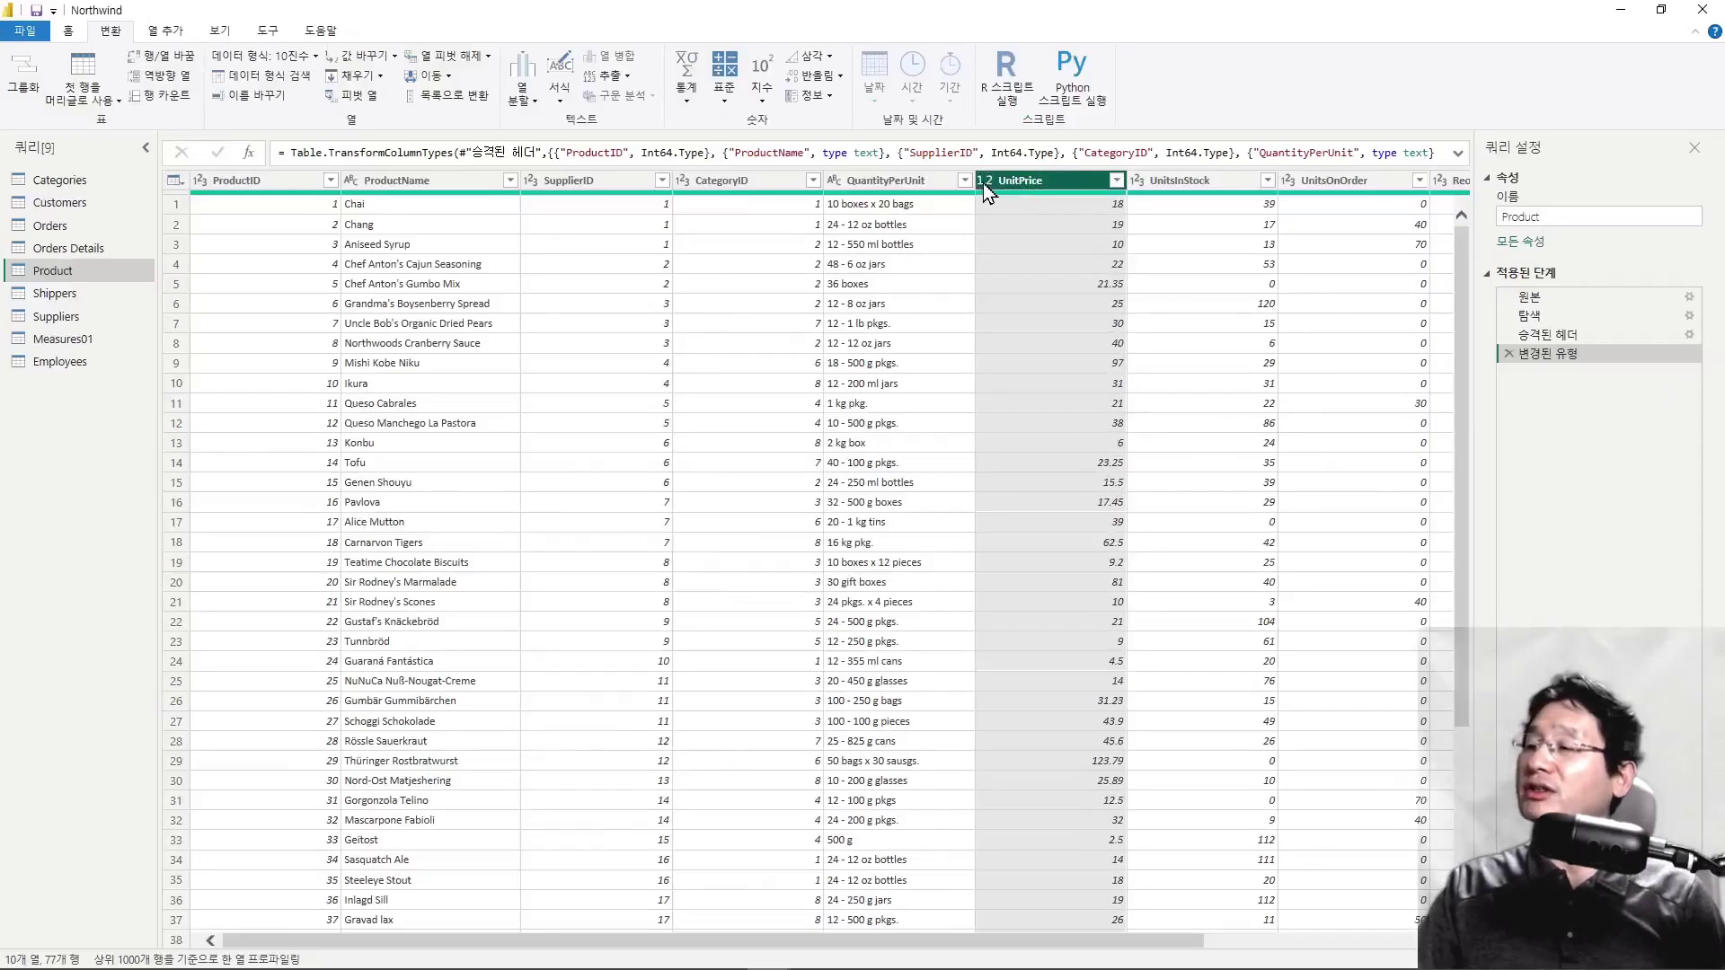
left_click(983, 183)
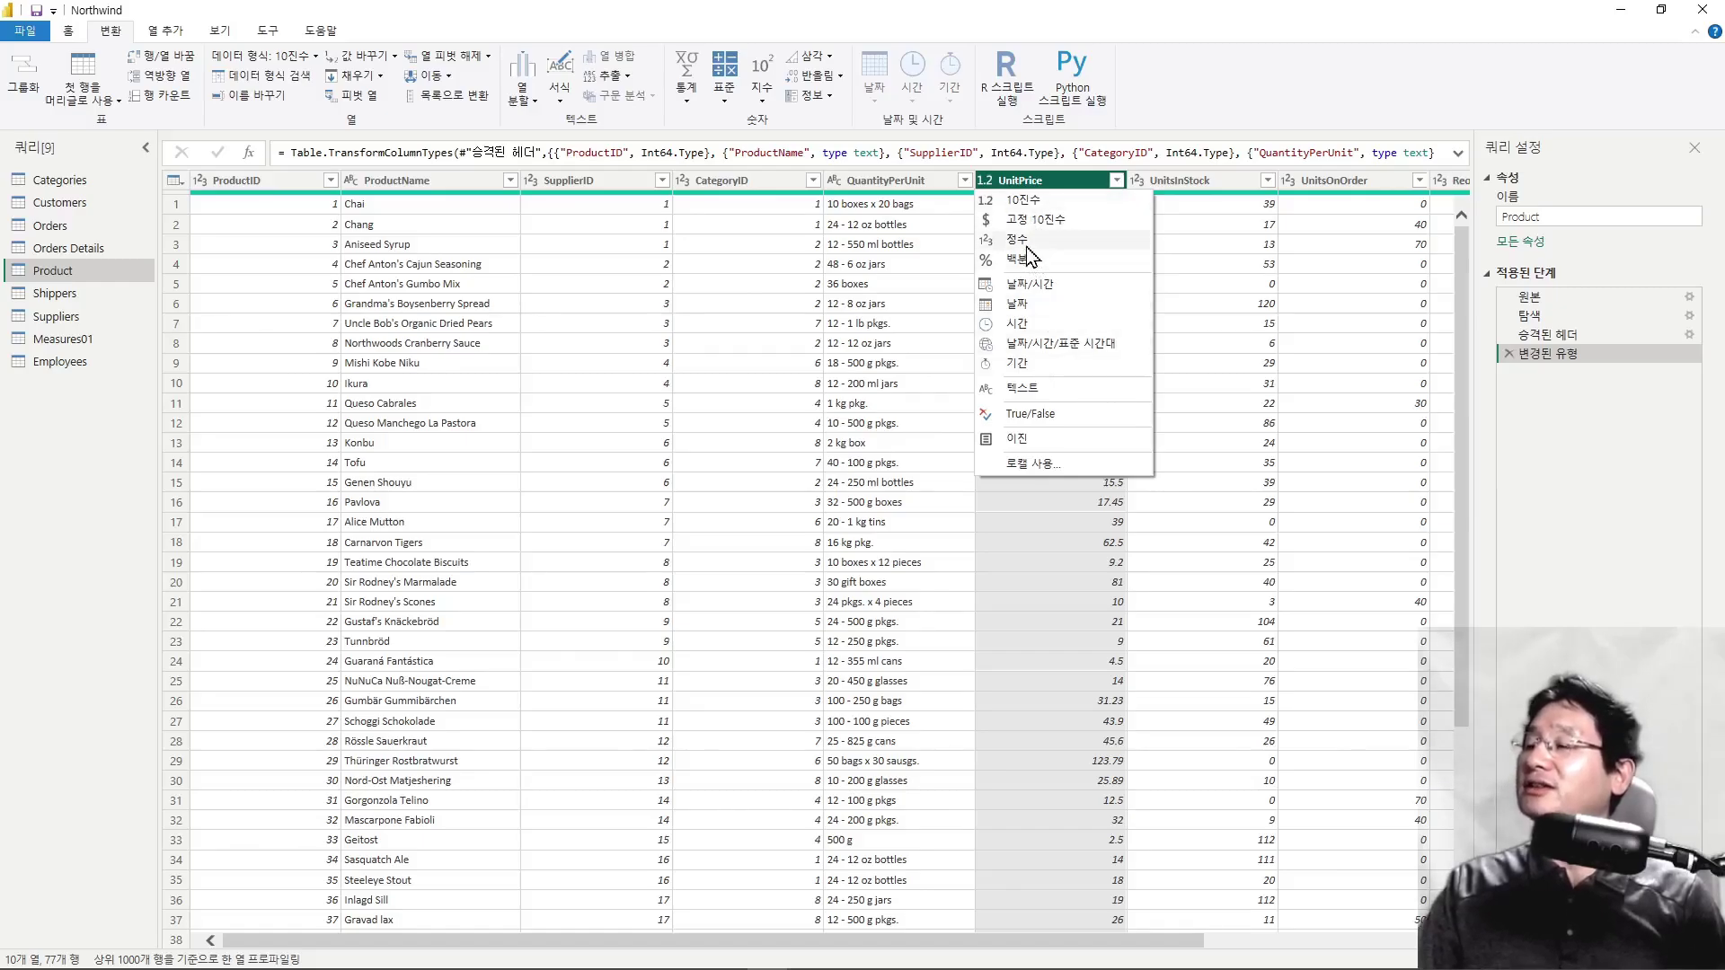
key("Escape")
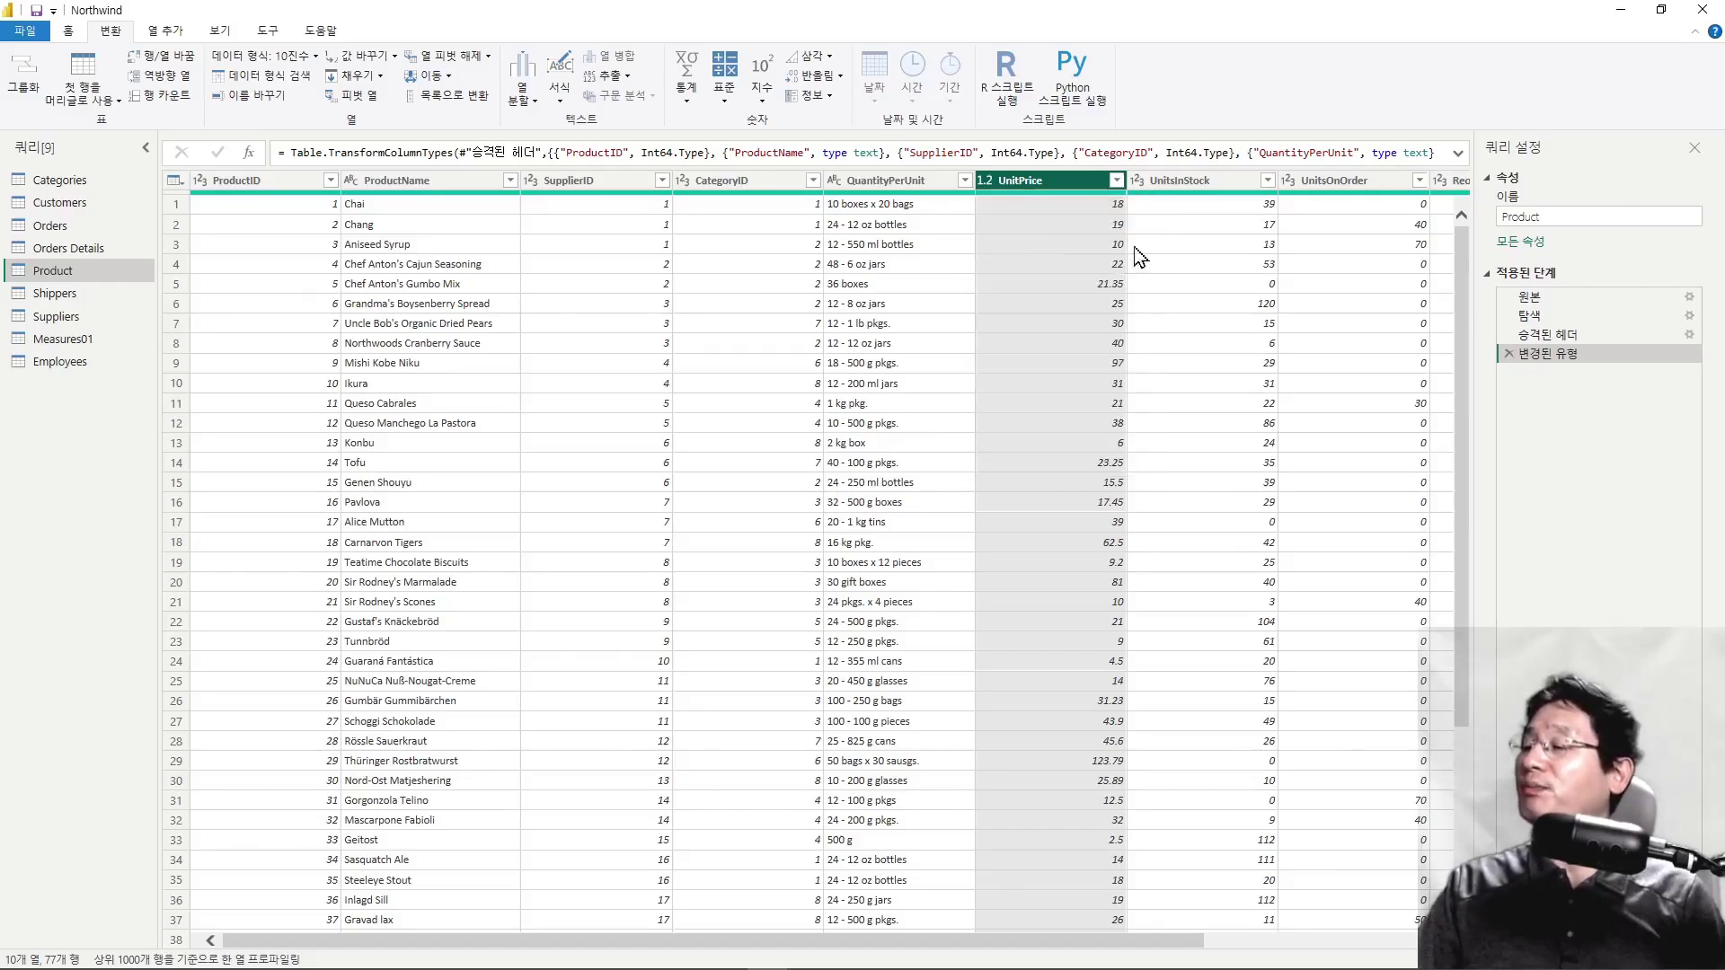
Step: Look over the Product query's ProductName column and close the query editor
left_click_drag(1165, 943, 721, 759)
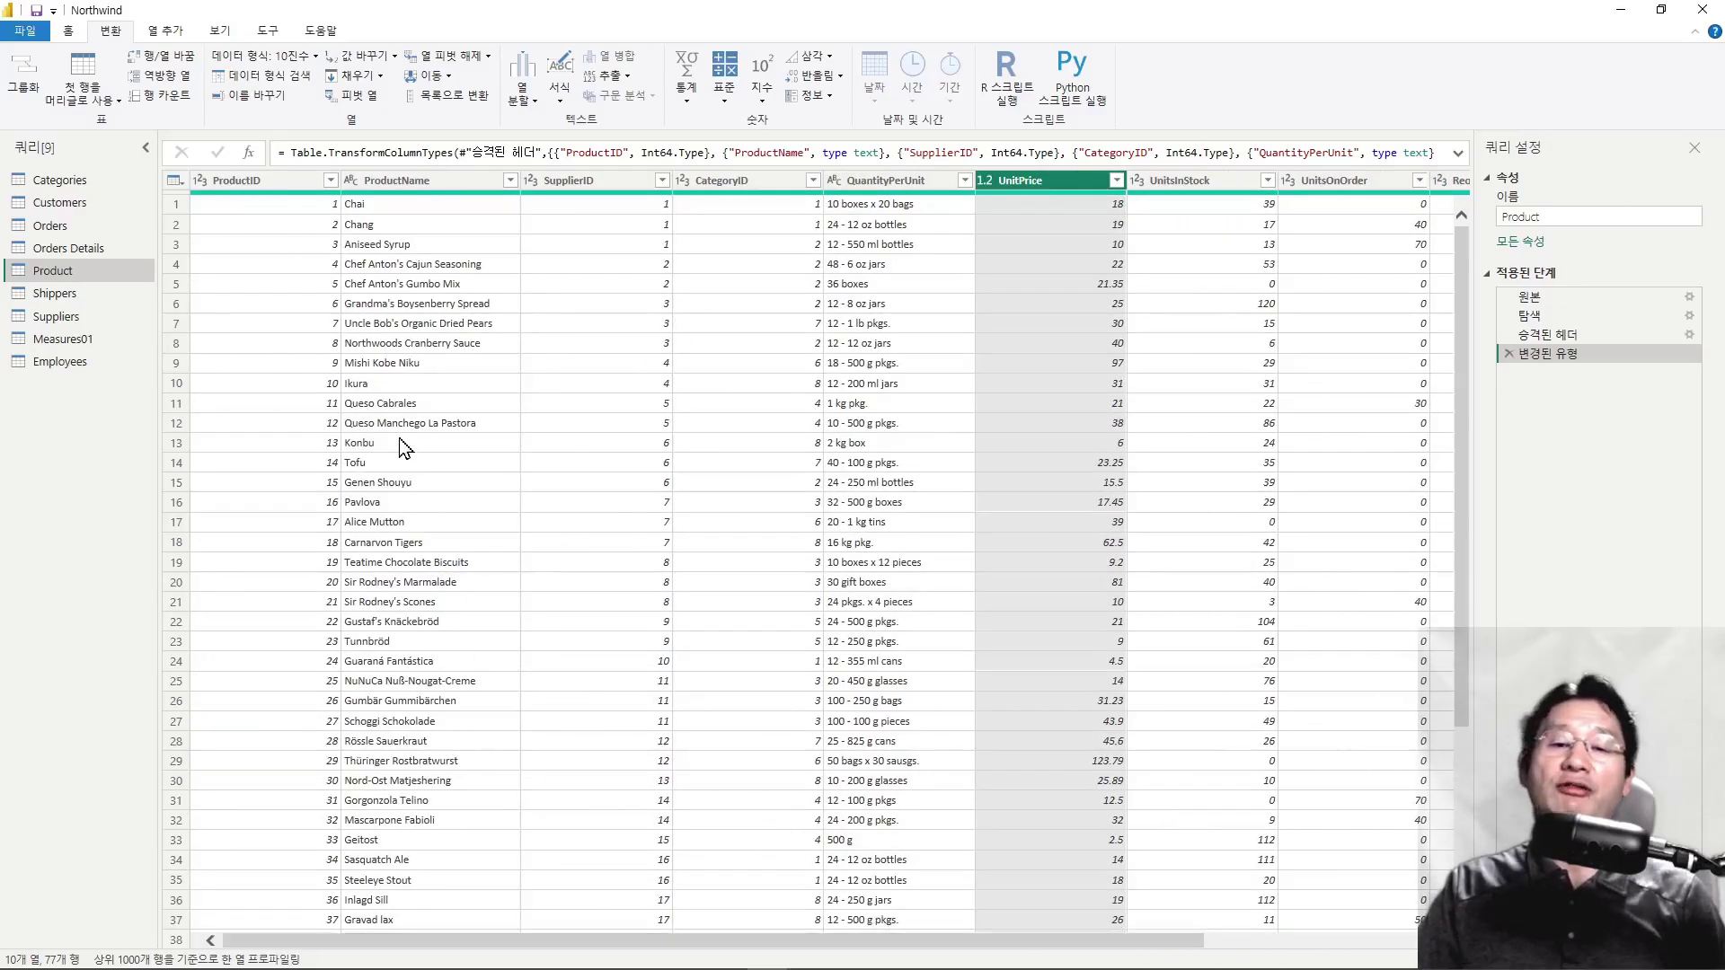
left_click(404, 444)
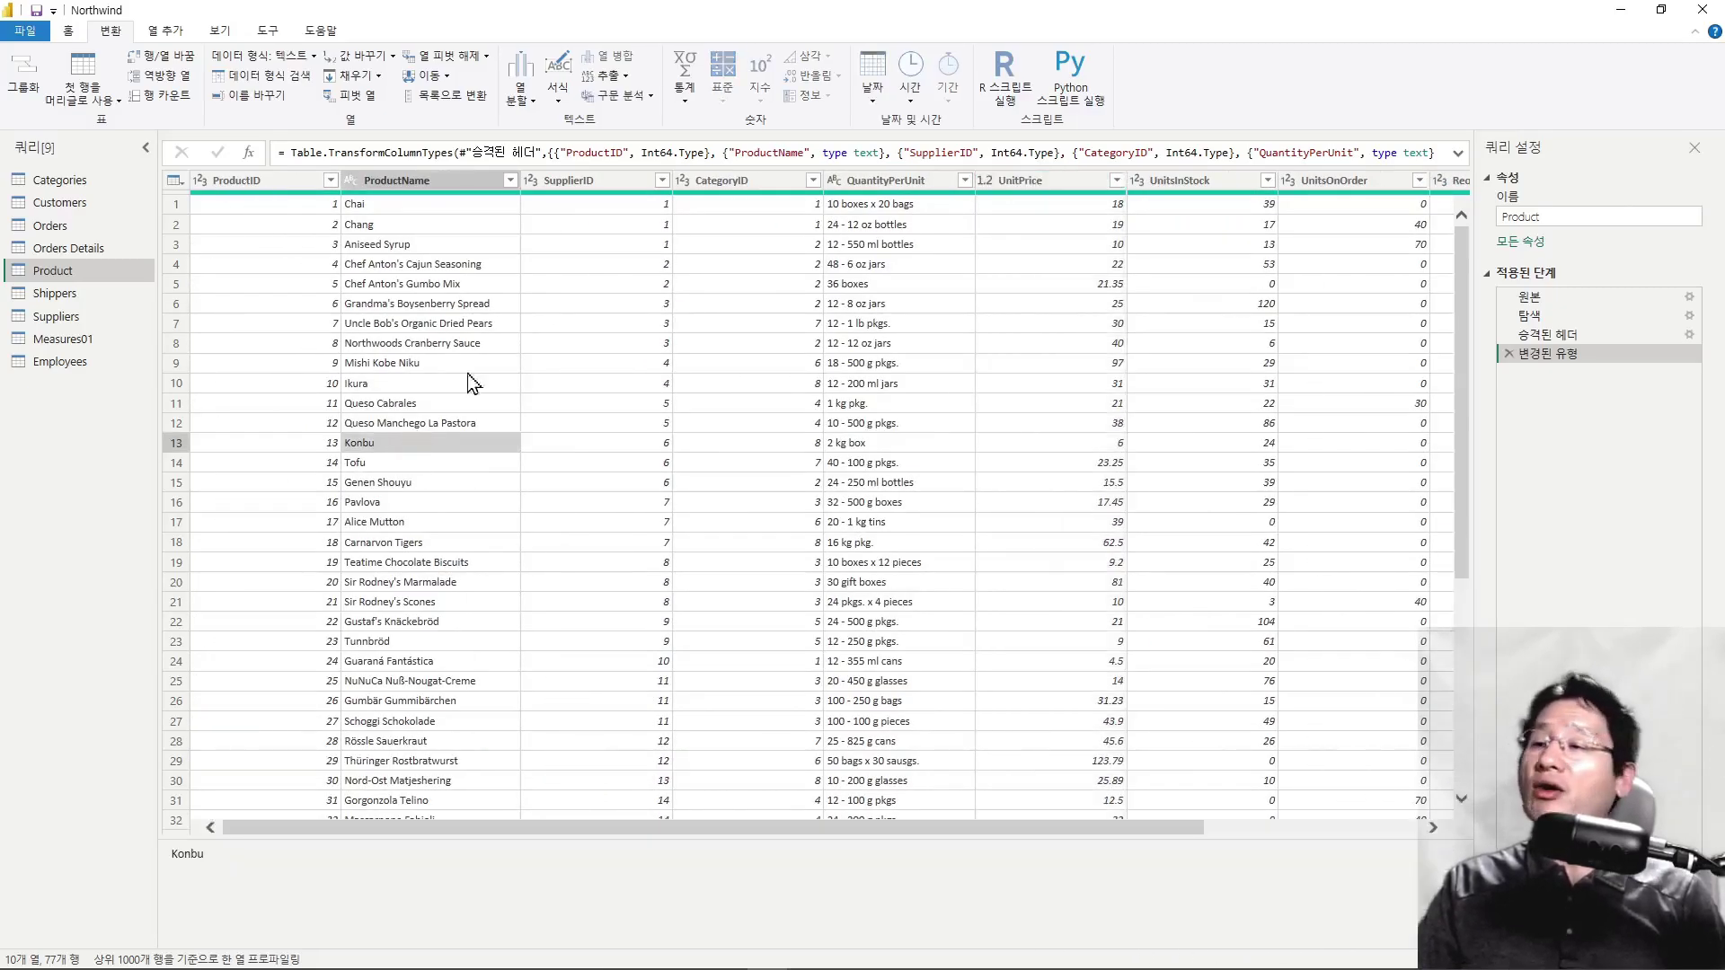
left_click(414, 185)
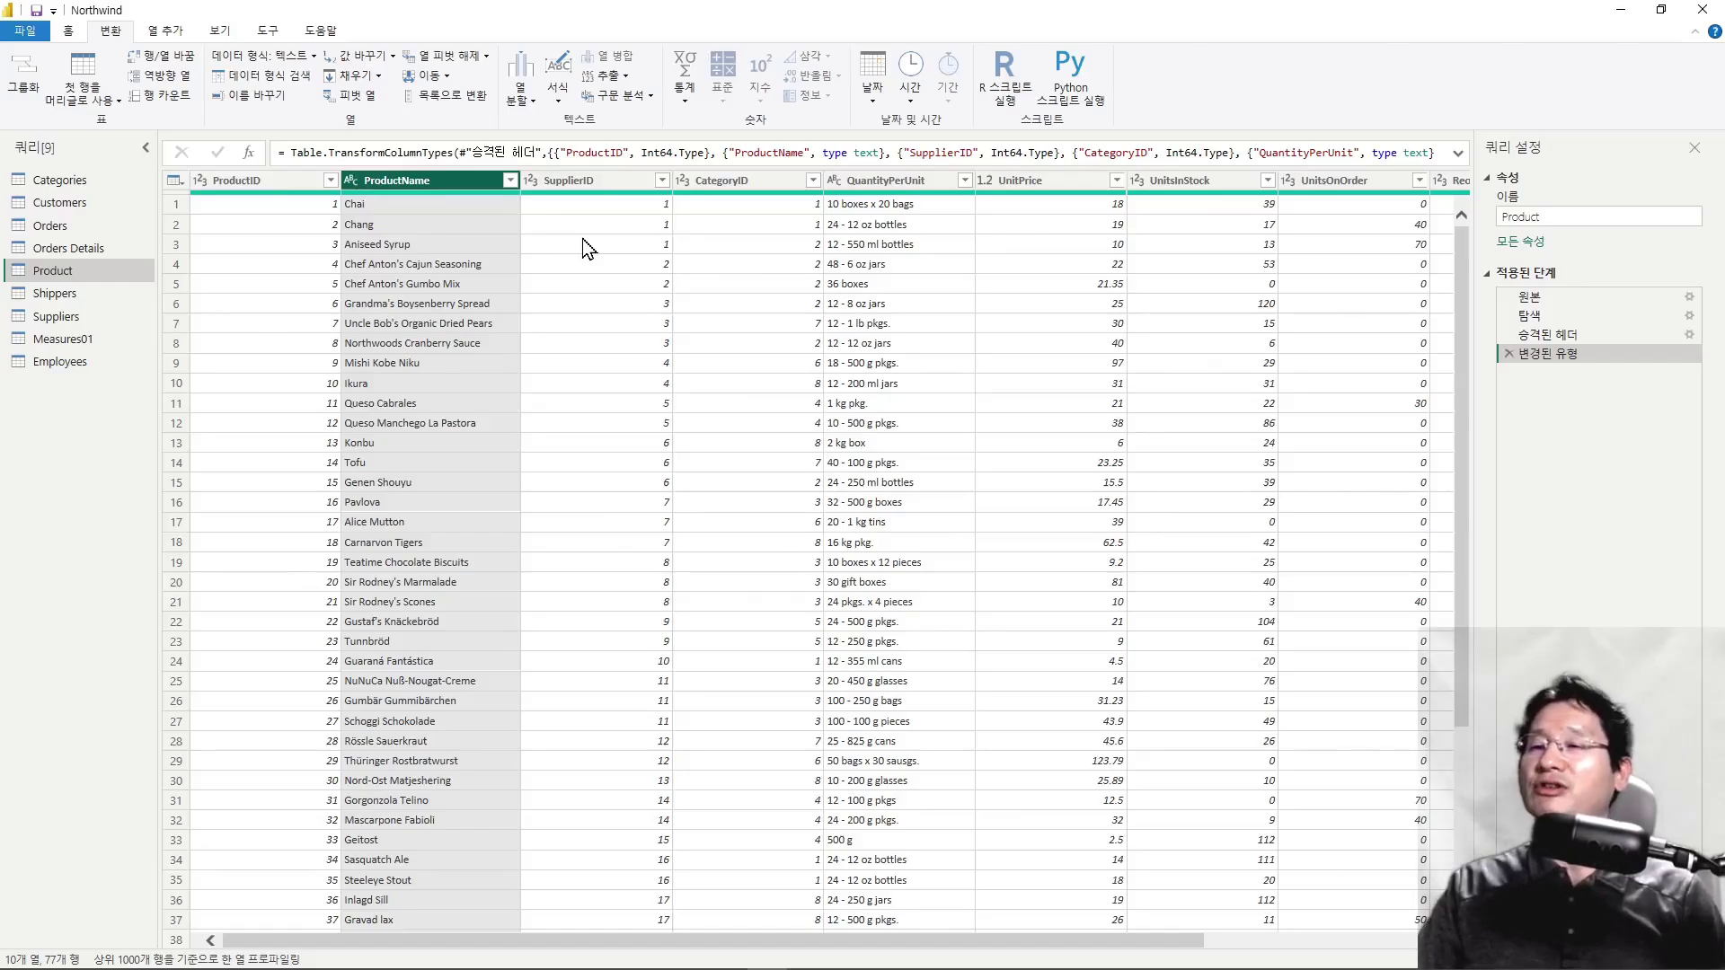
left_click(68, 31)
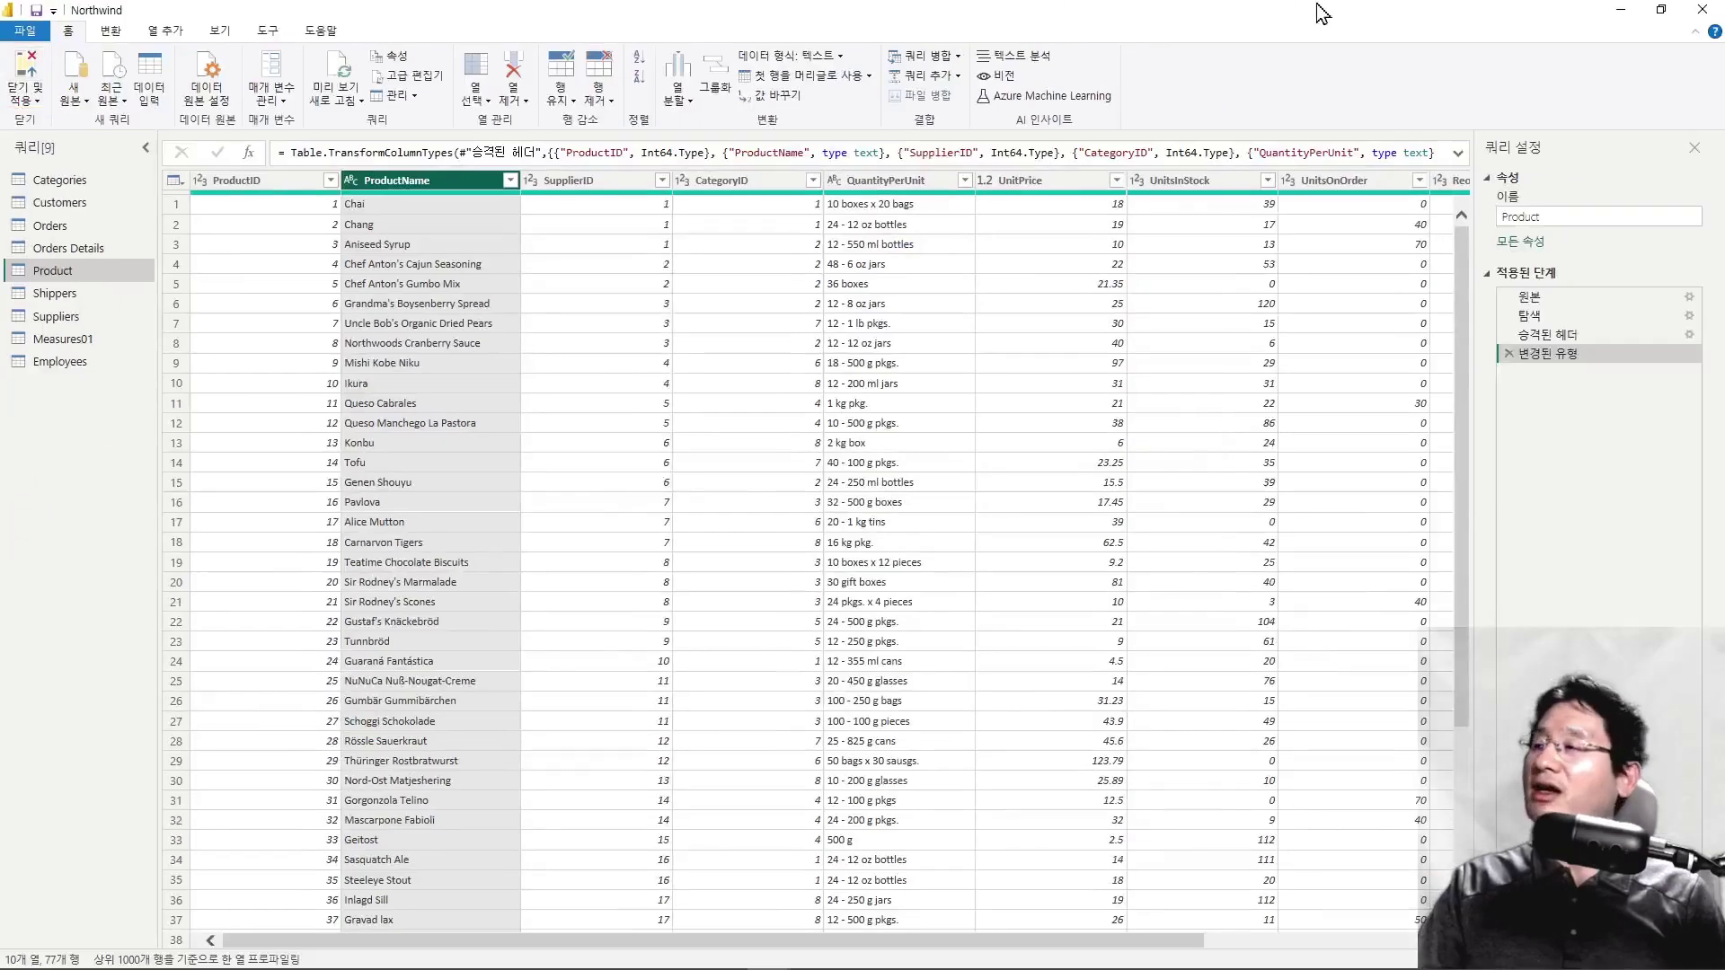
left_click(1701, 15)
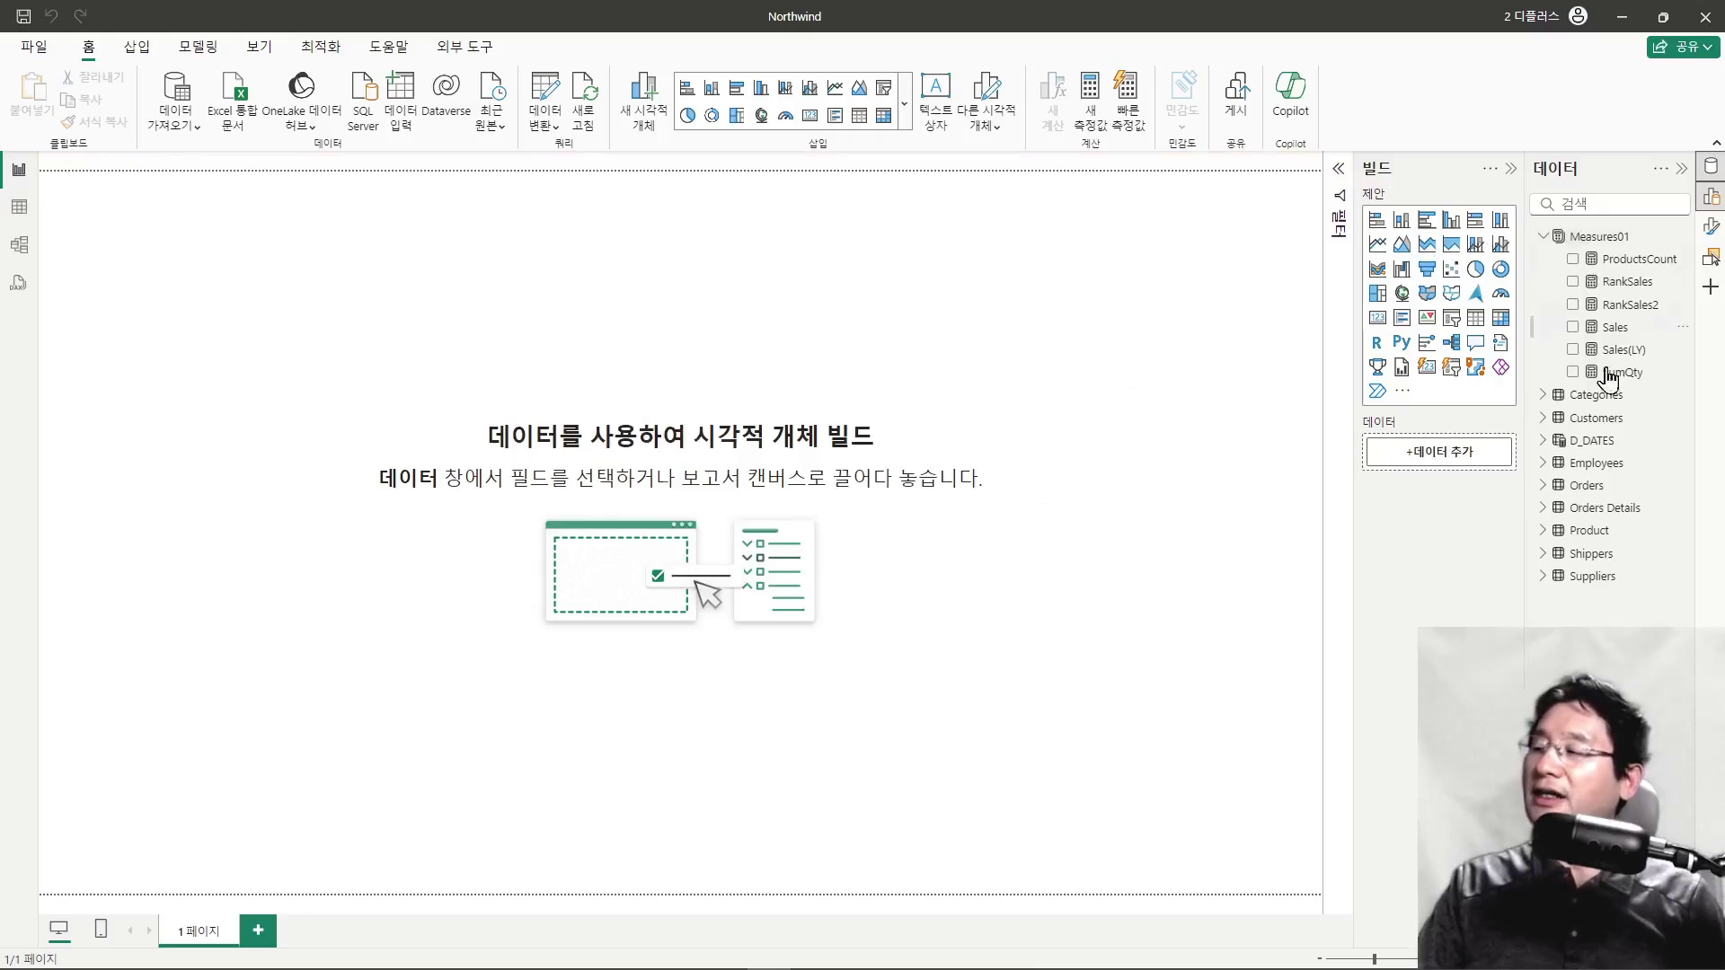
Step: Show the Orders table's data and set its OrderDate column to the *2001-03-14 (Short Date) format
left_click(20, 210)
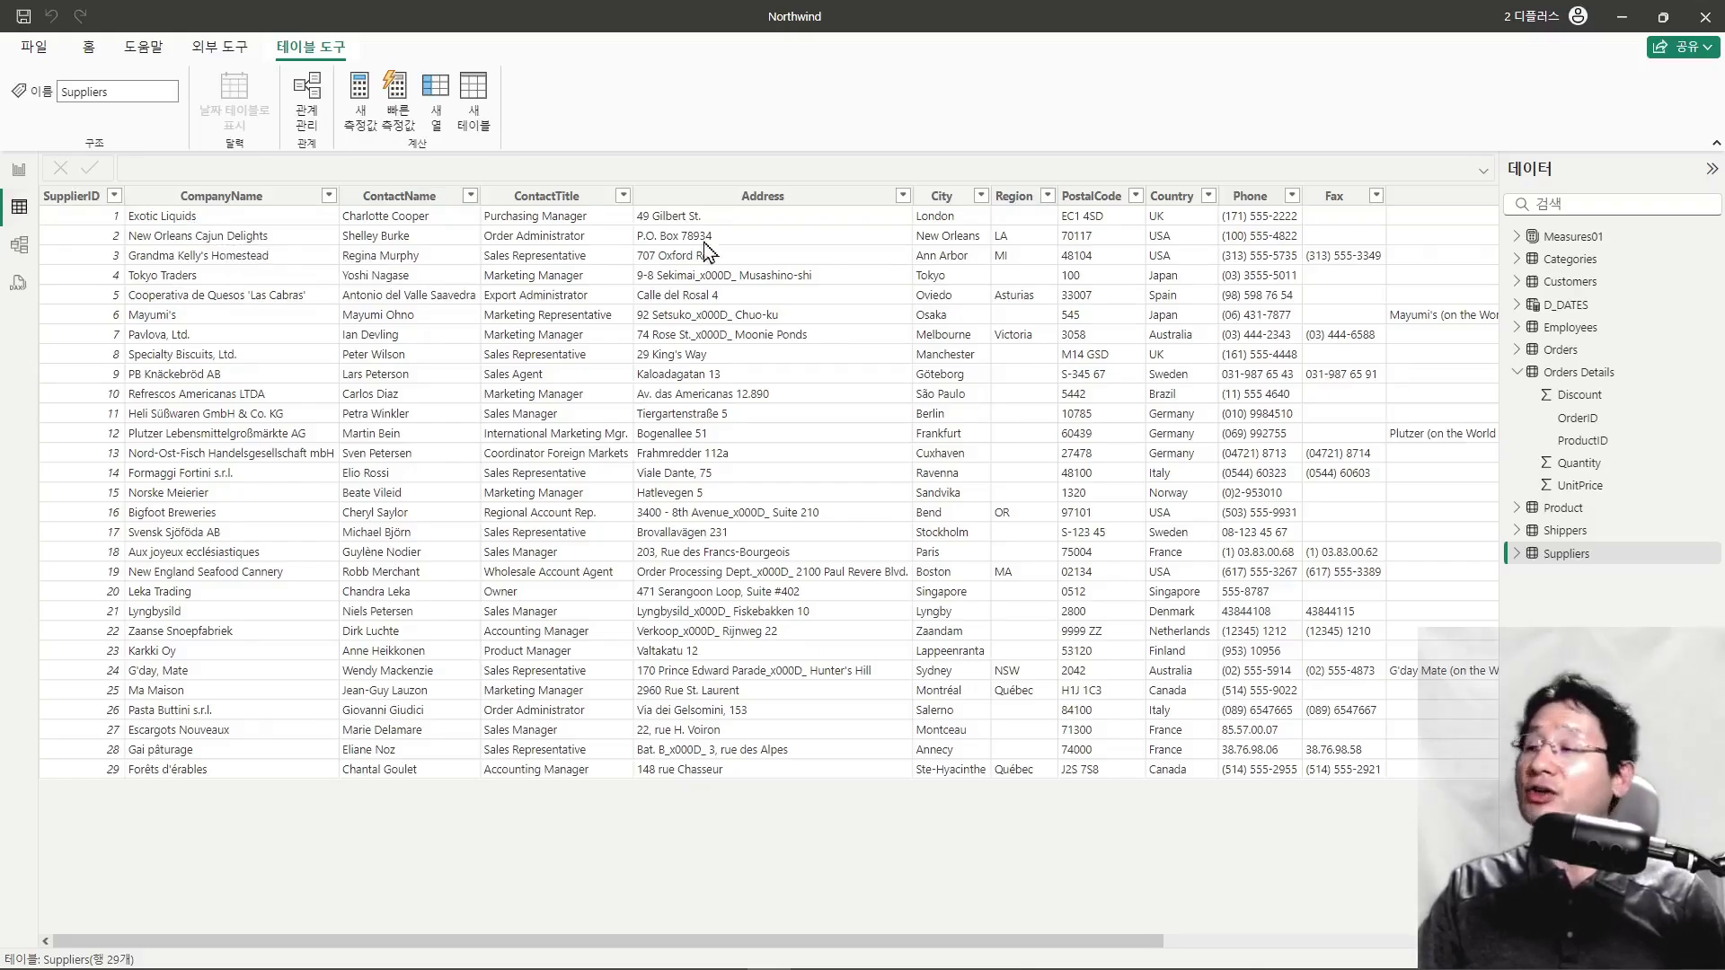
left_click(1558, 352)
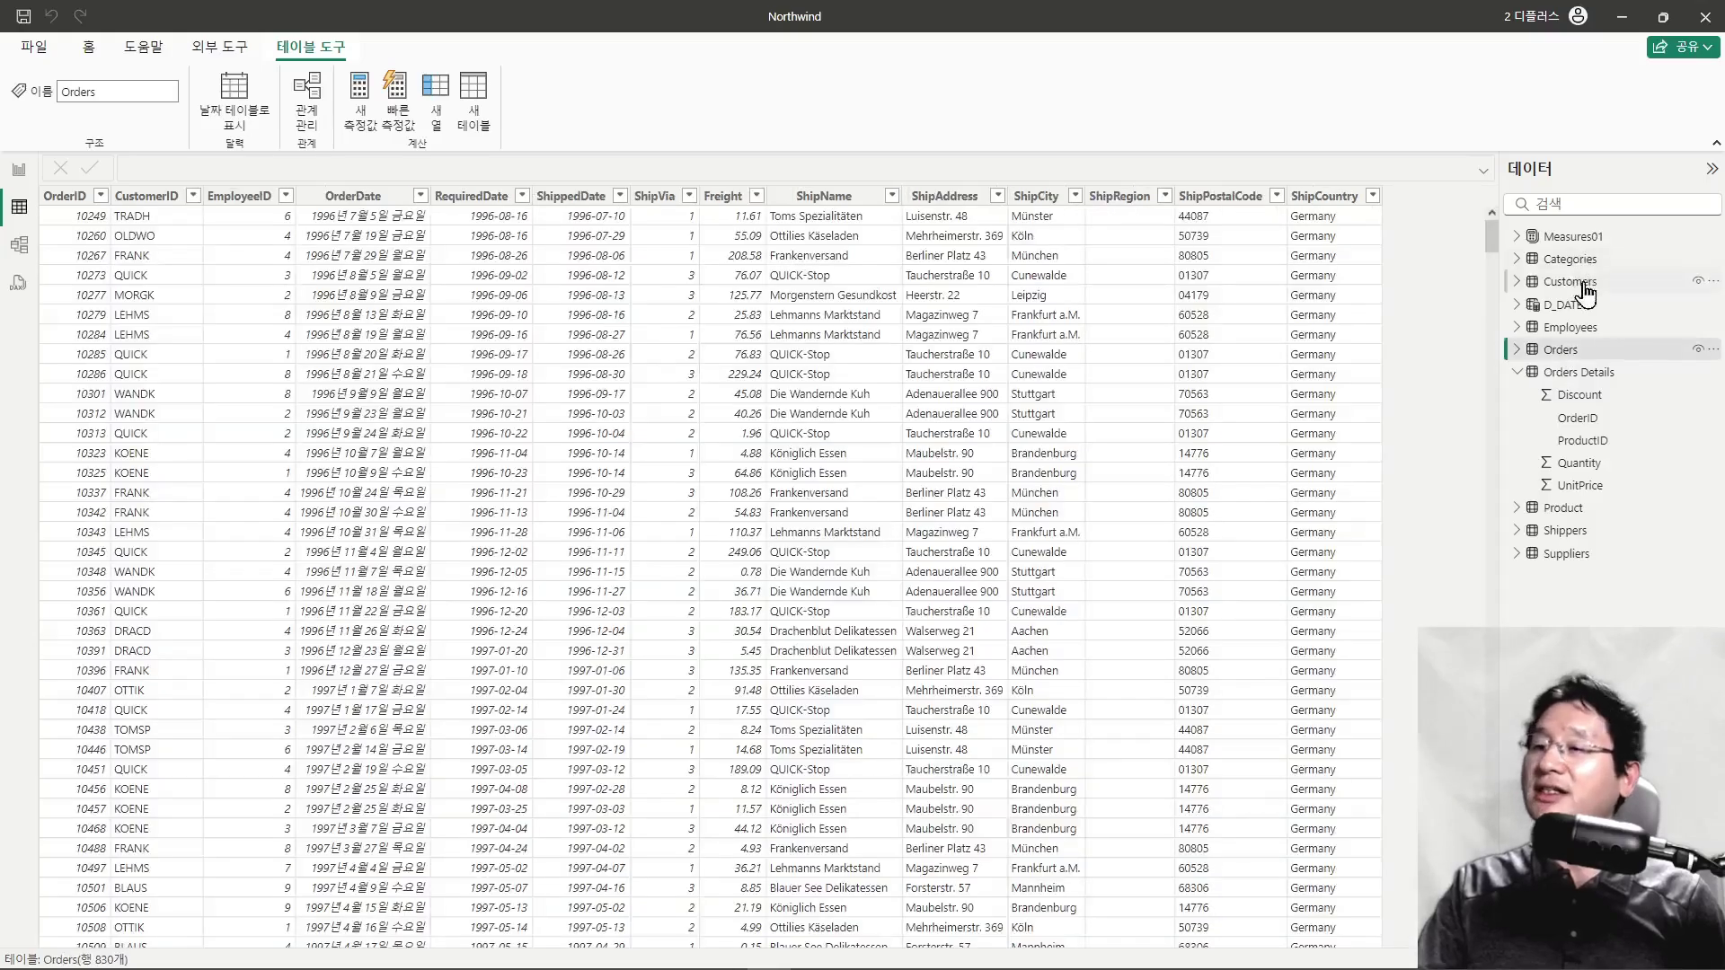
left_click(382, 196)
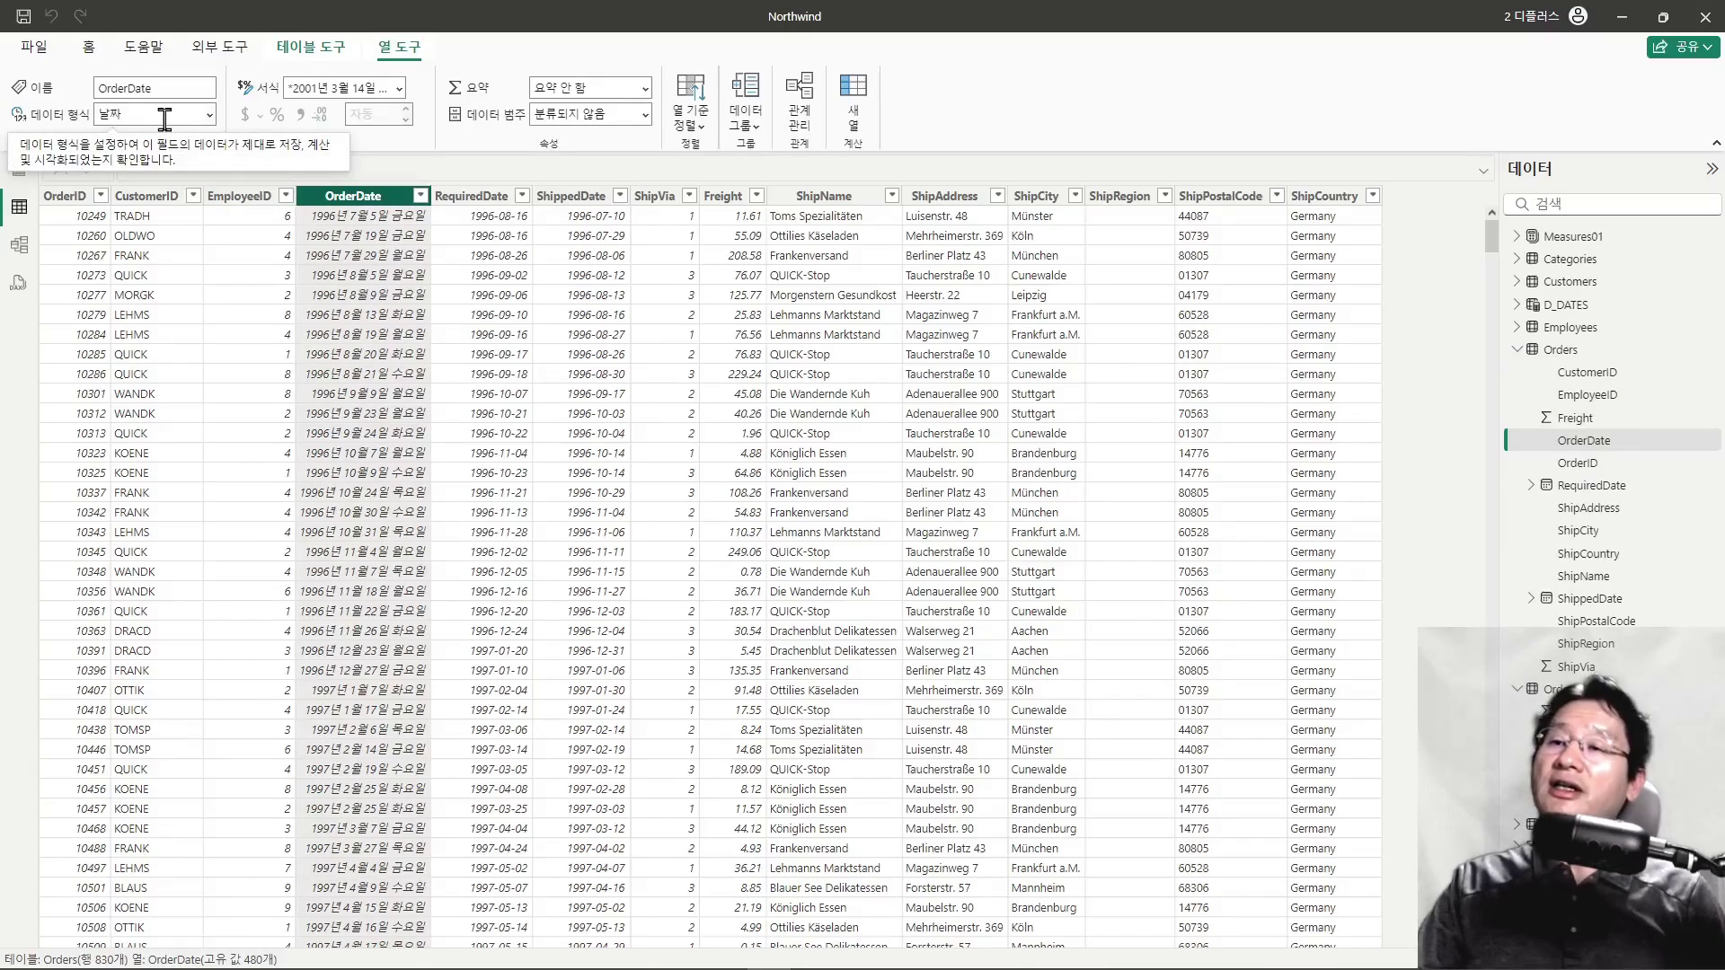
left_click(399, 87)
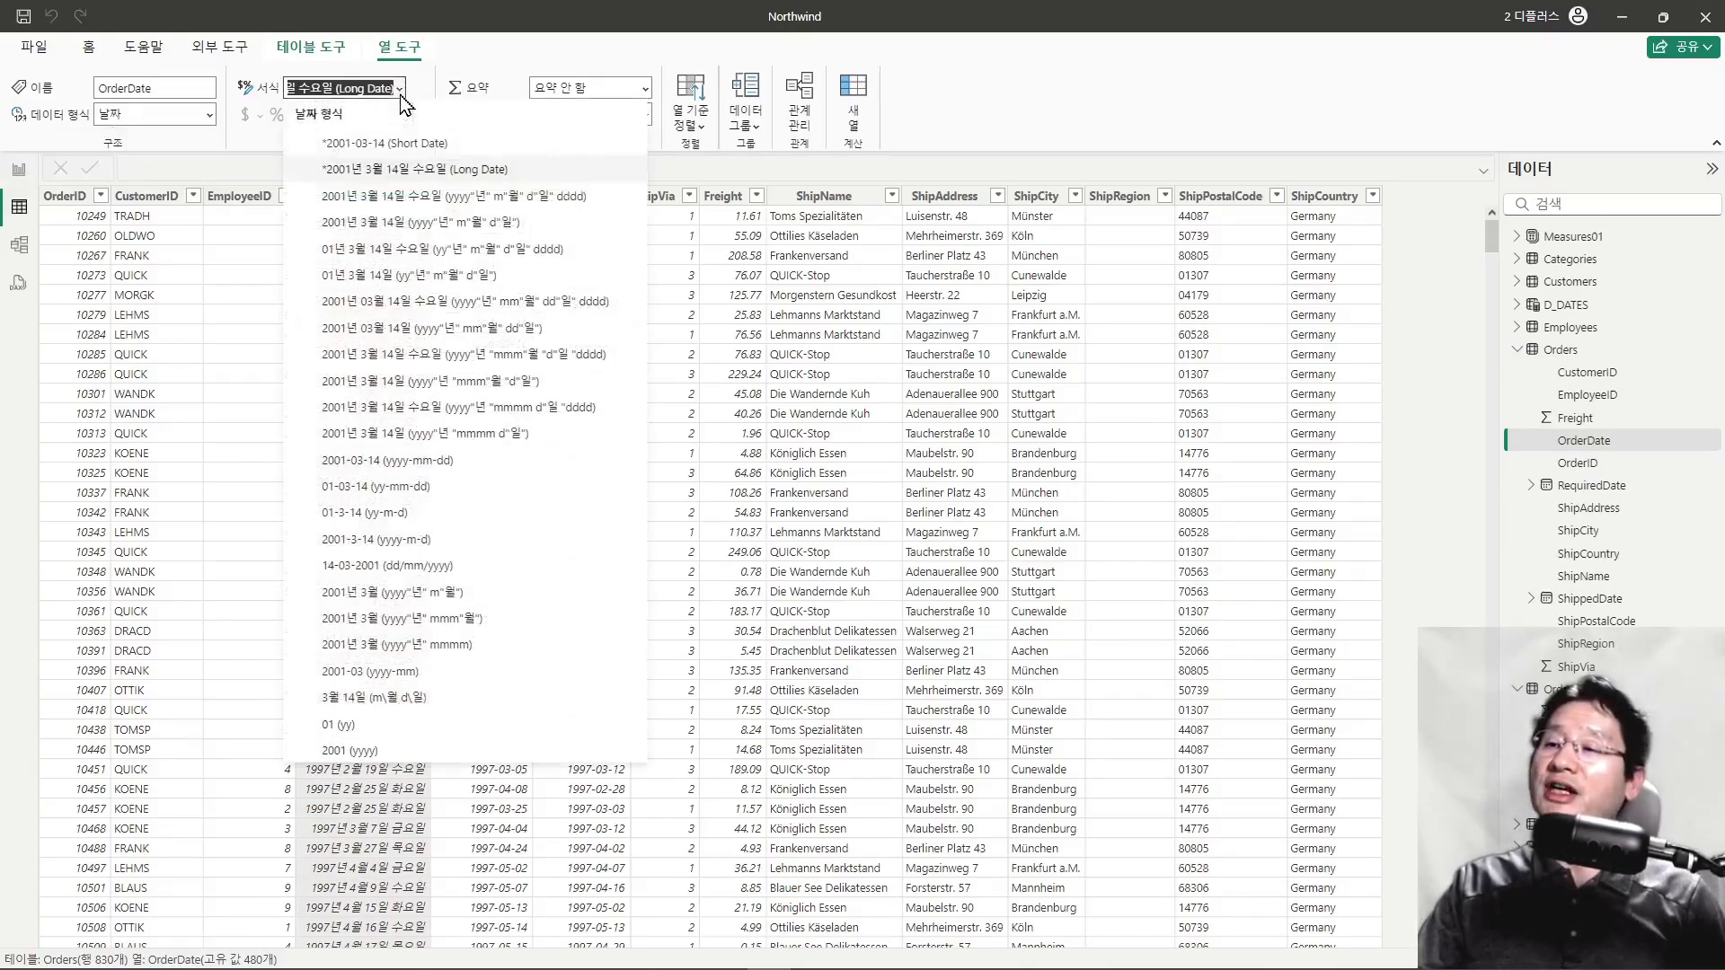
left_click(411, 169)
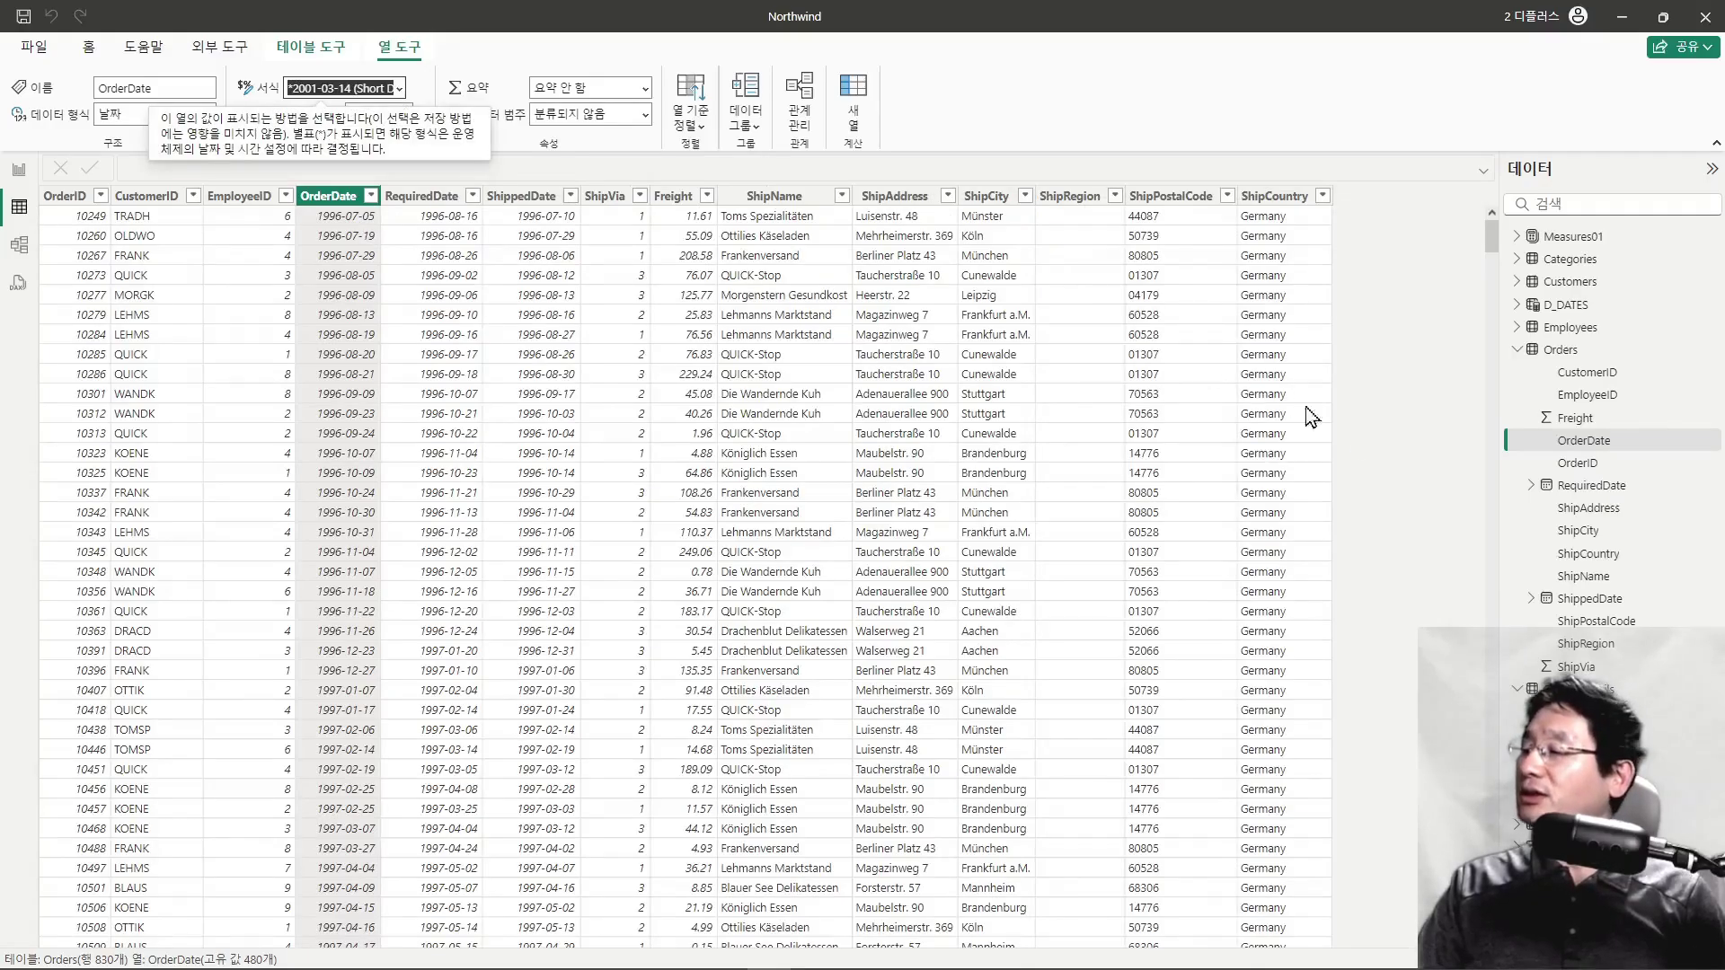
Step: Format the UnitPrice column of the Orders Details table with a thousands separator and two decimal places
left_click(1517, 350)
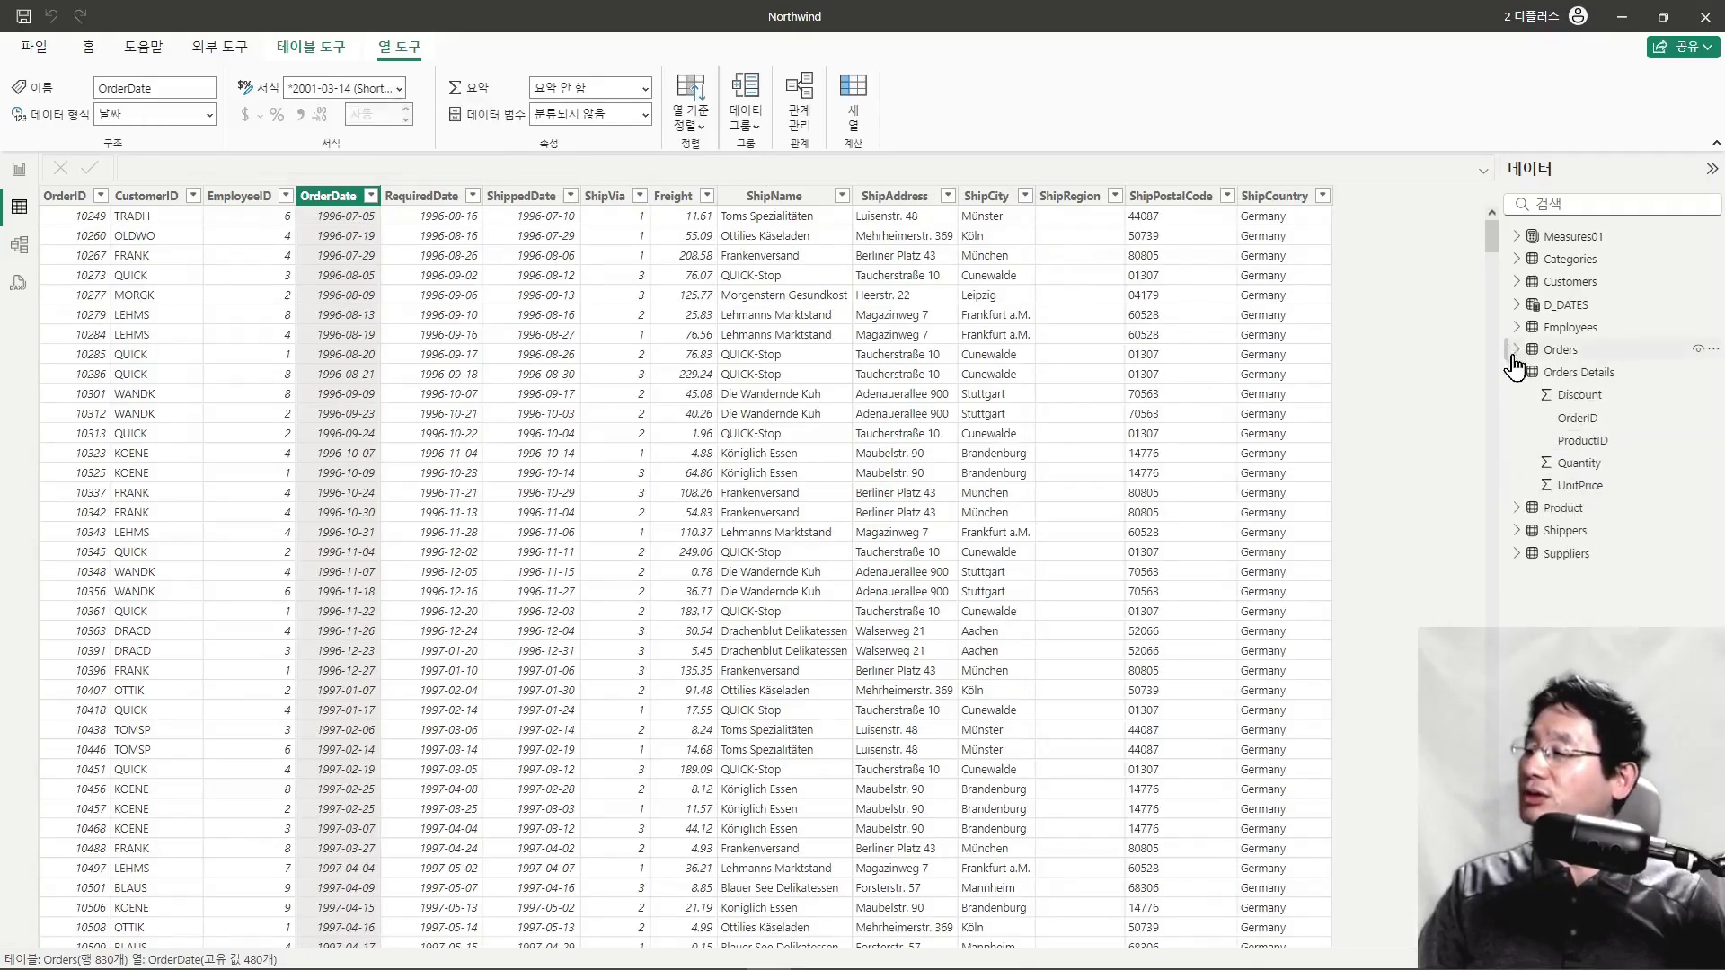
left_click(1558, 375)
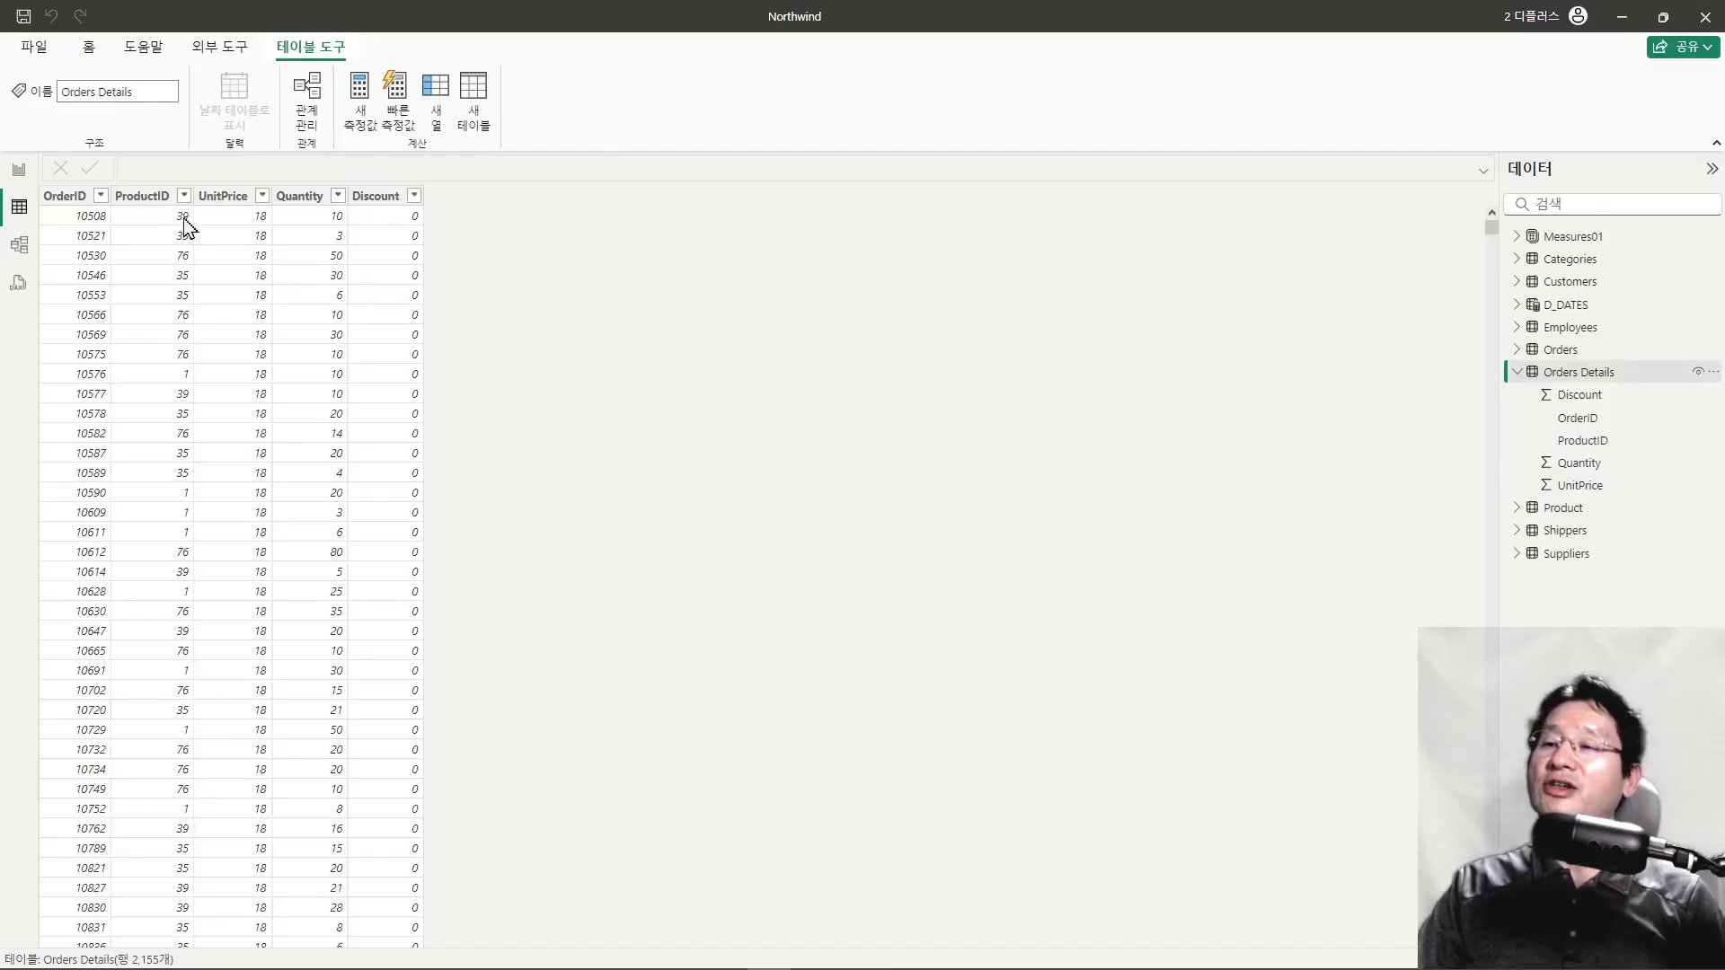
left_click(231, 199)
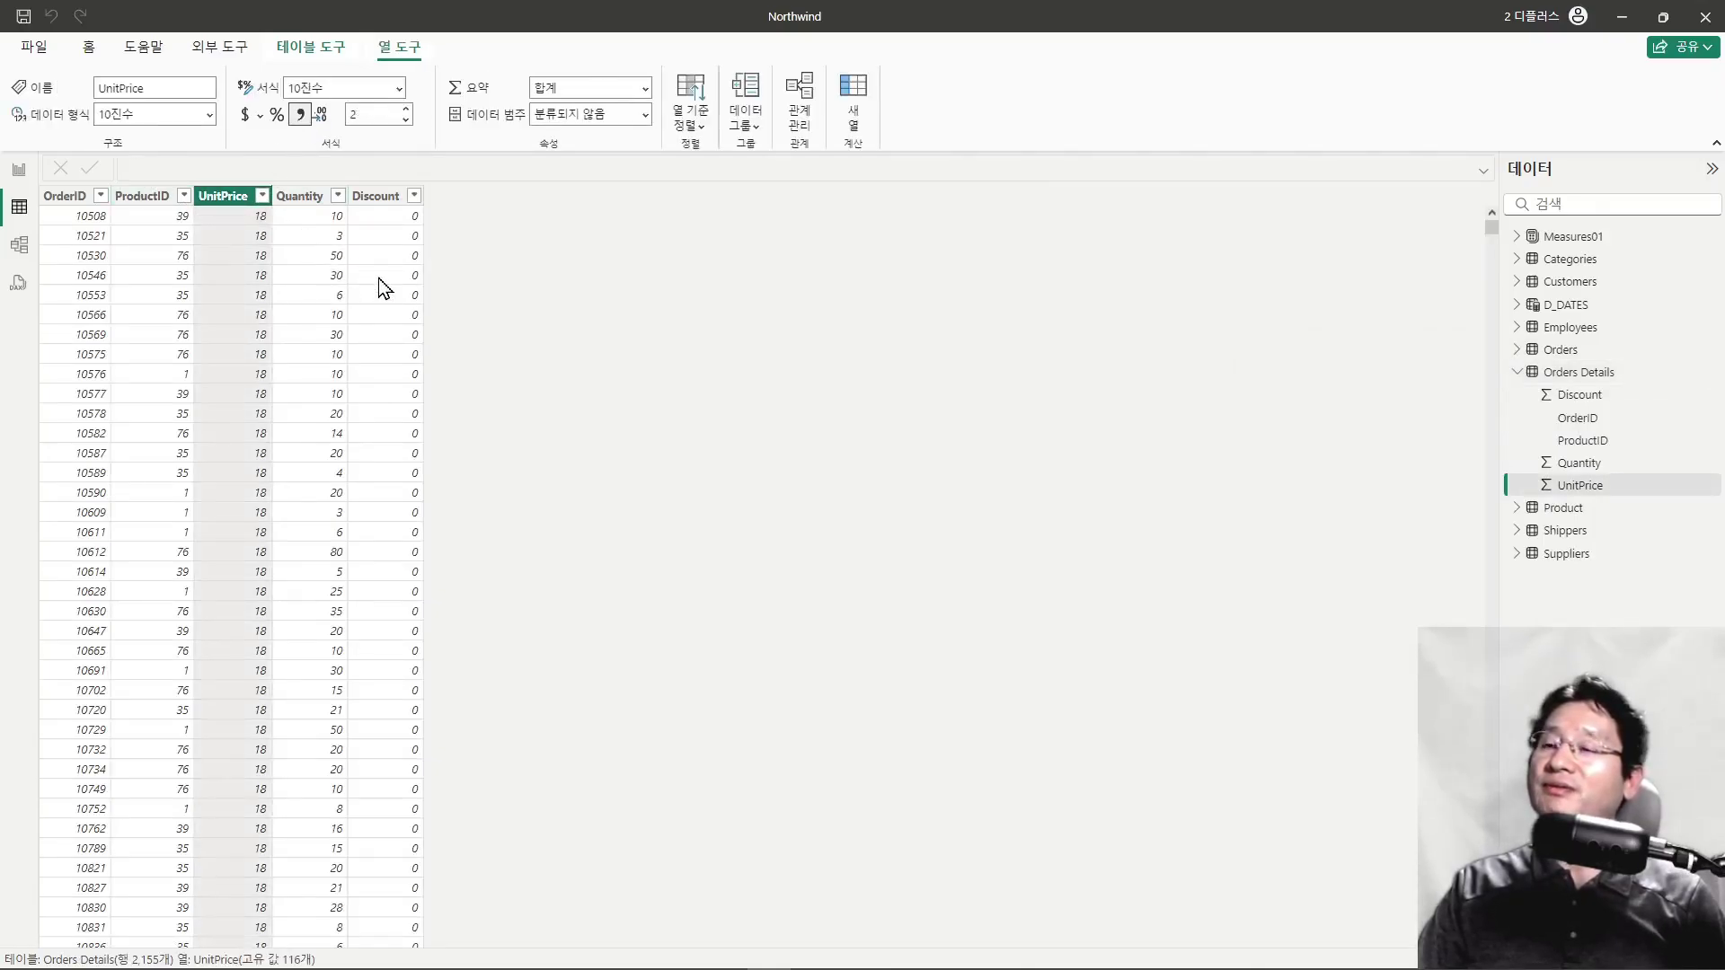
Step: Compare the data types and format settings of the UnitPrice, Quantity and Discount columns in Orders Details
left_click(323, 233)
left_click(377, 212)
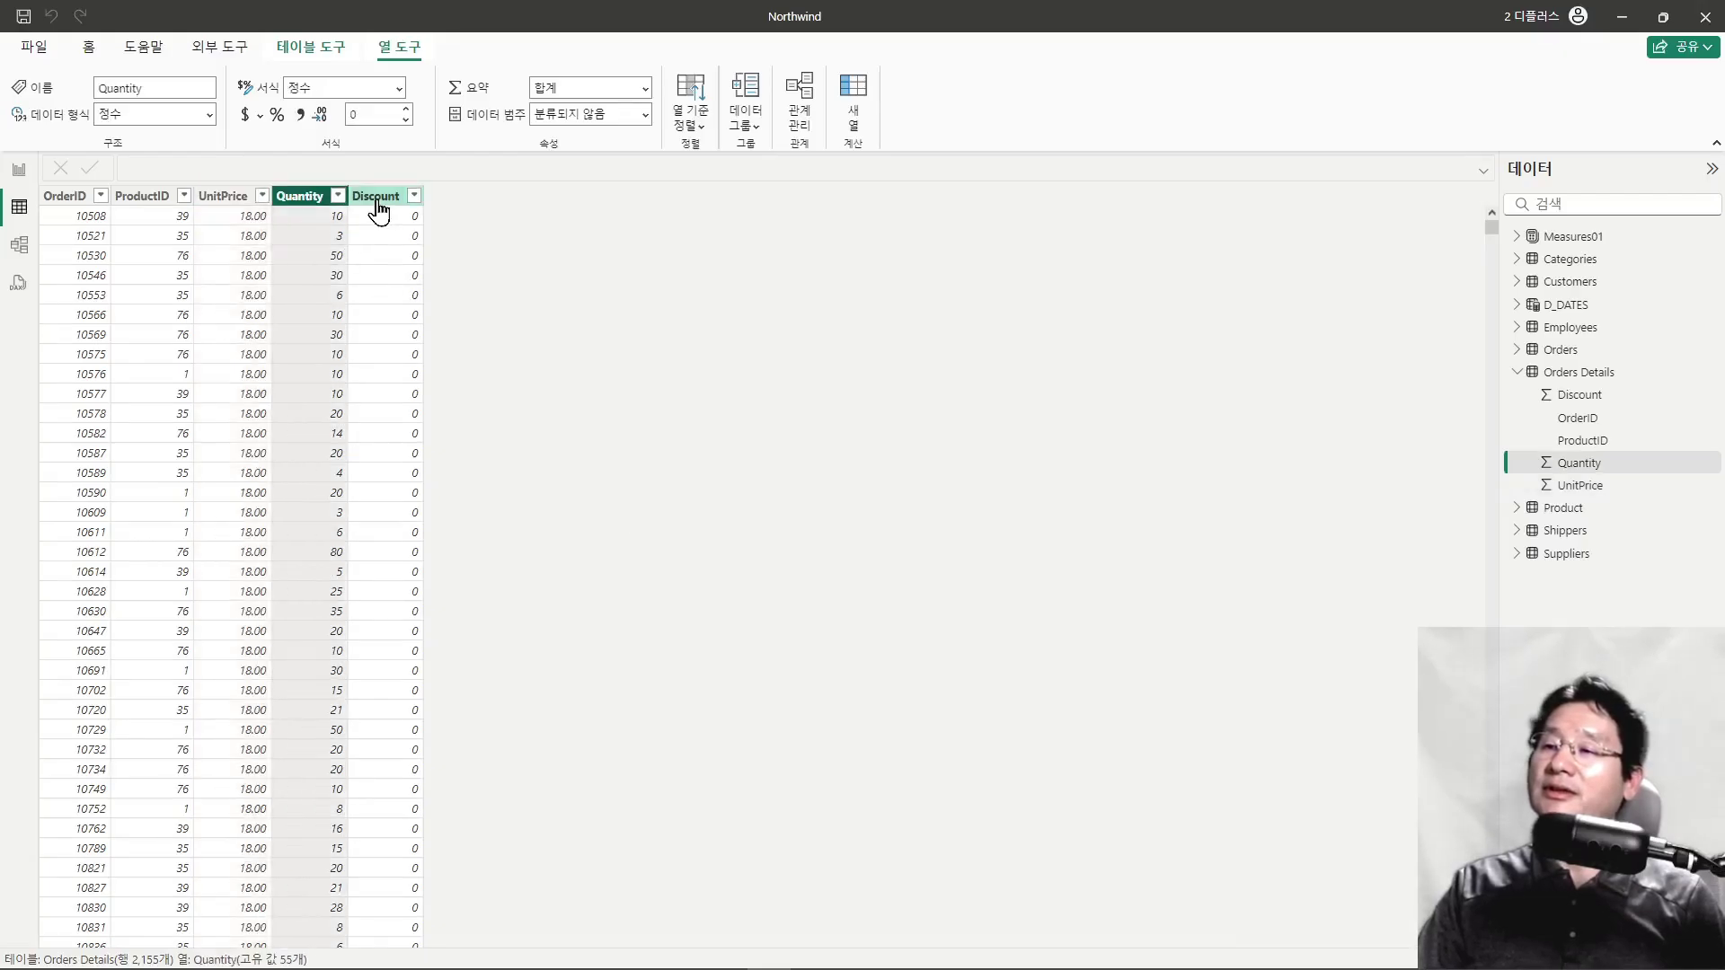
left_click(235, 198)
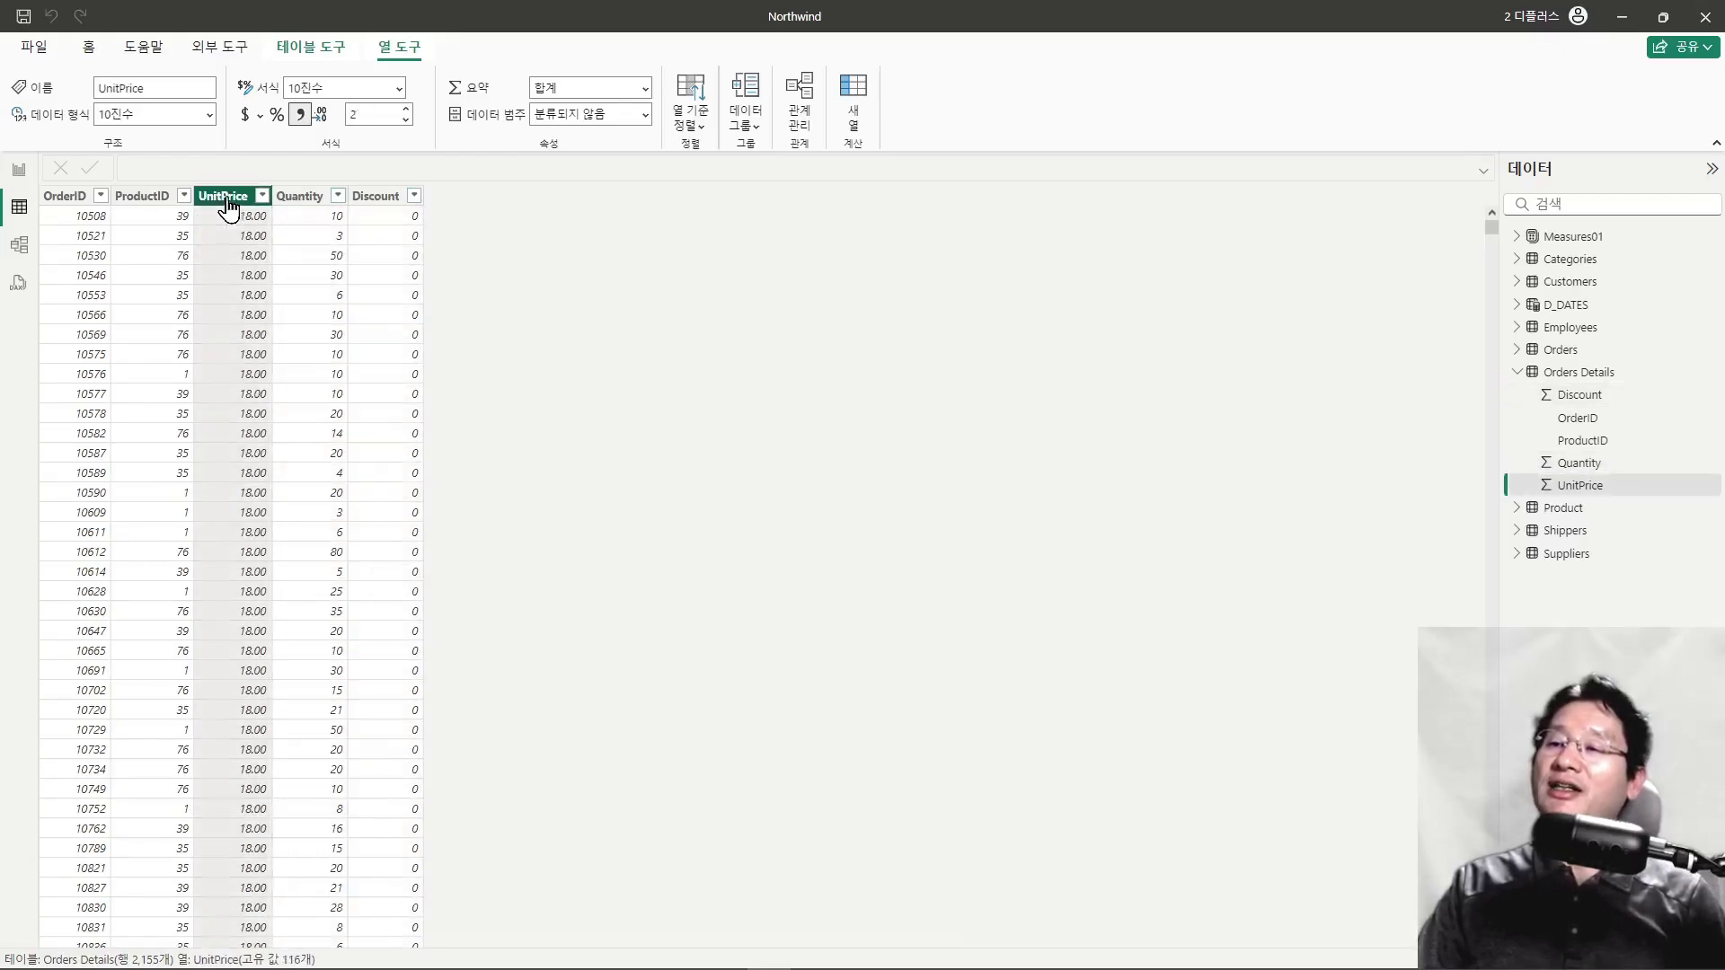
left_click(299, 198)
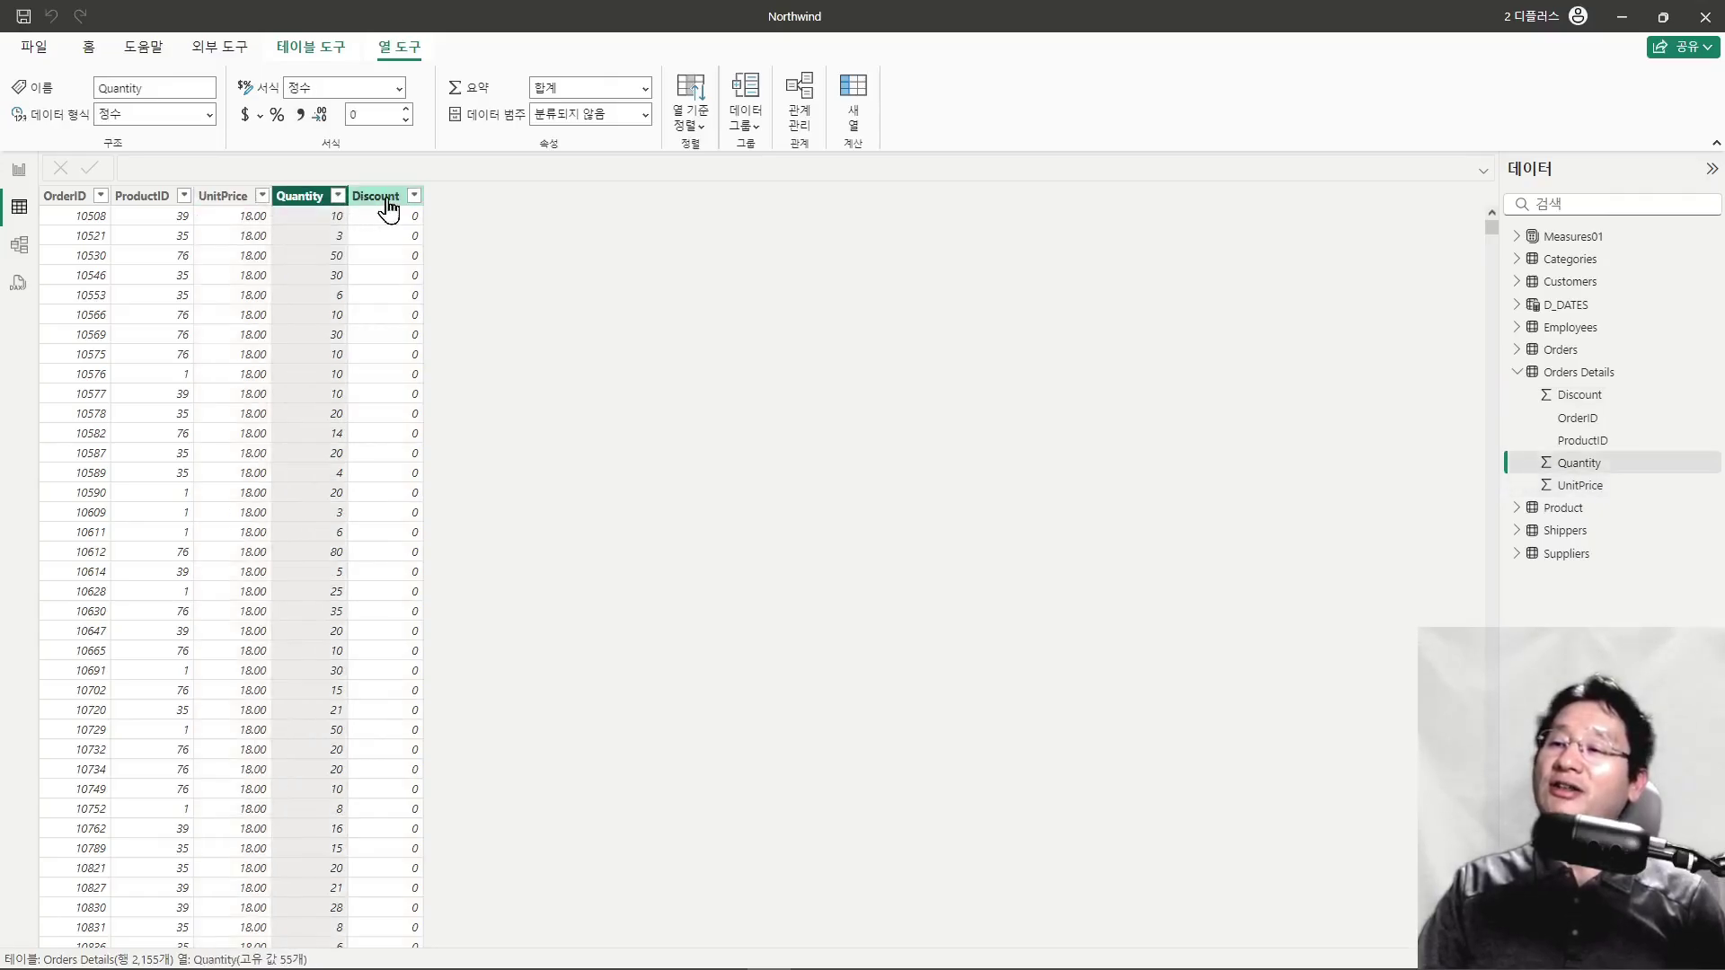
left_click(387, 203)
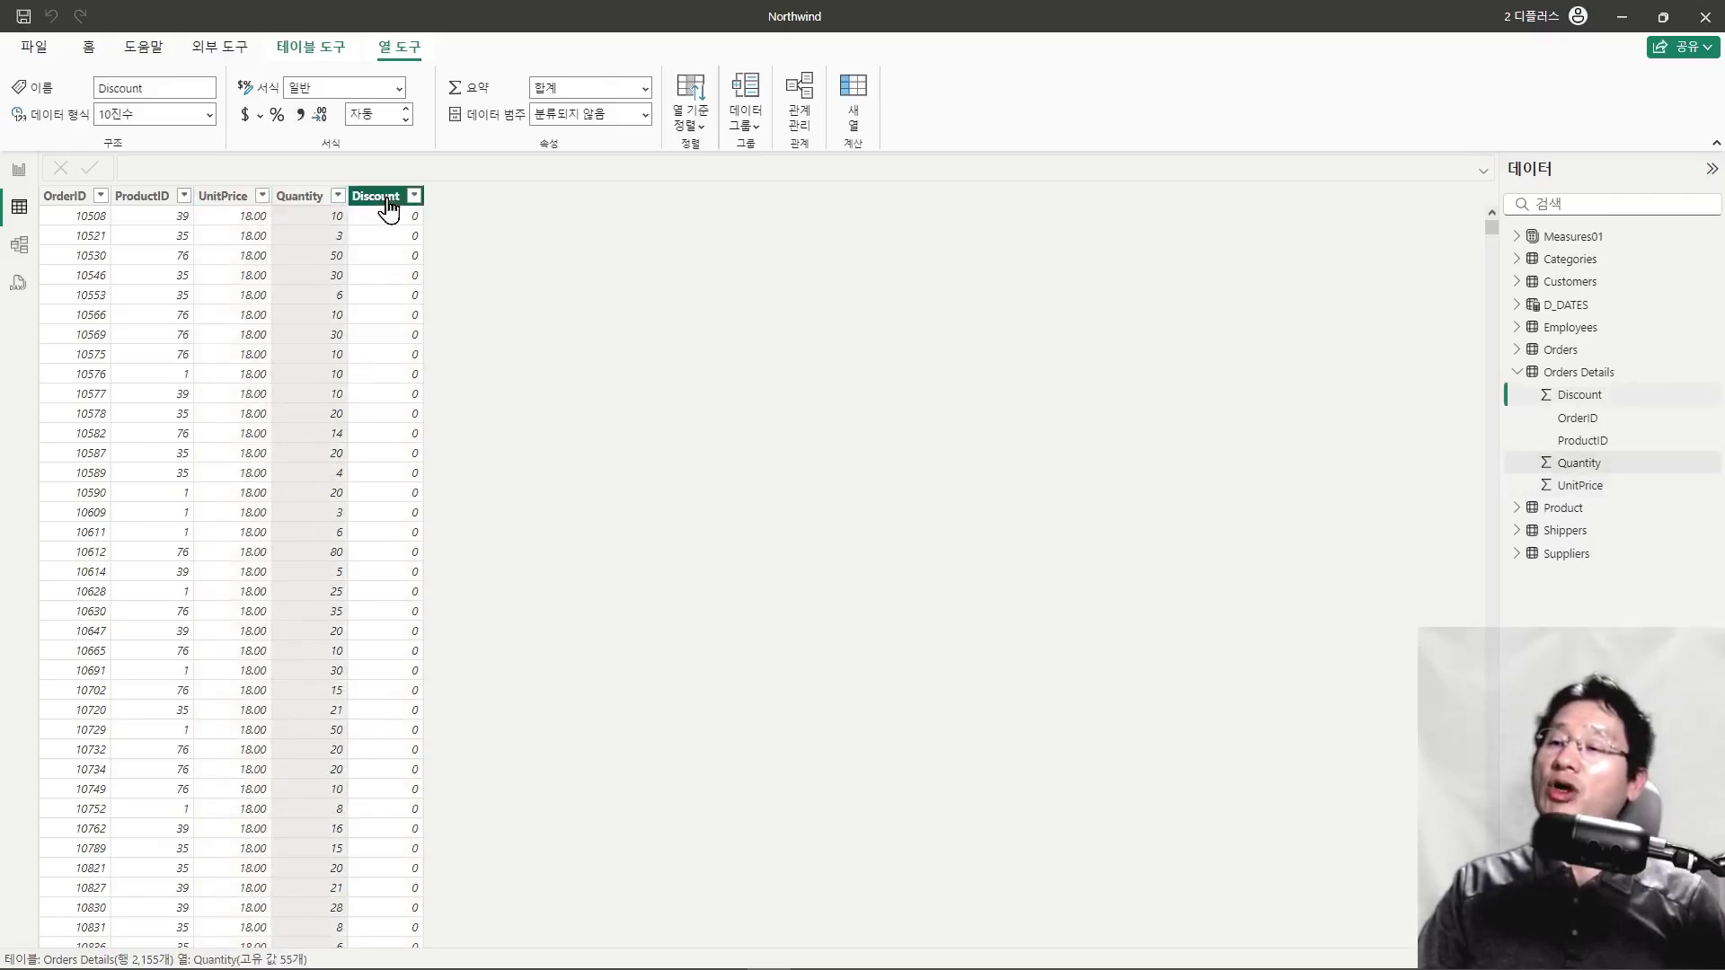
left_click(234, 202)
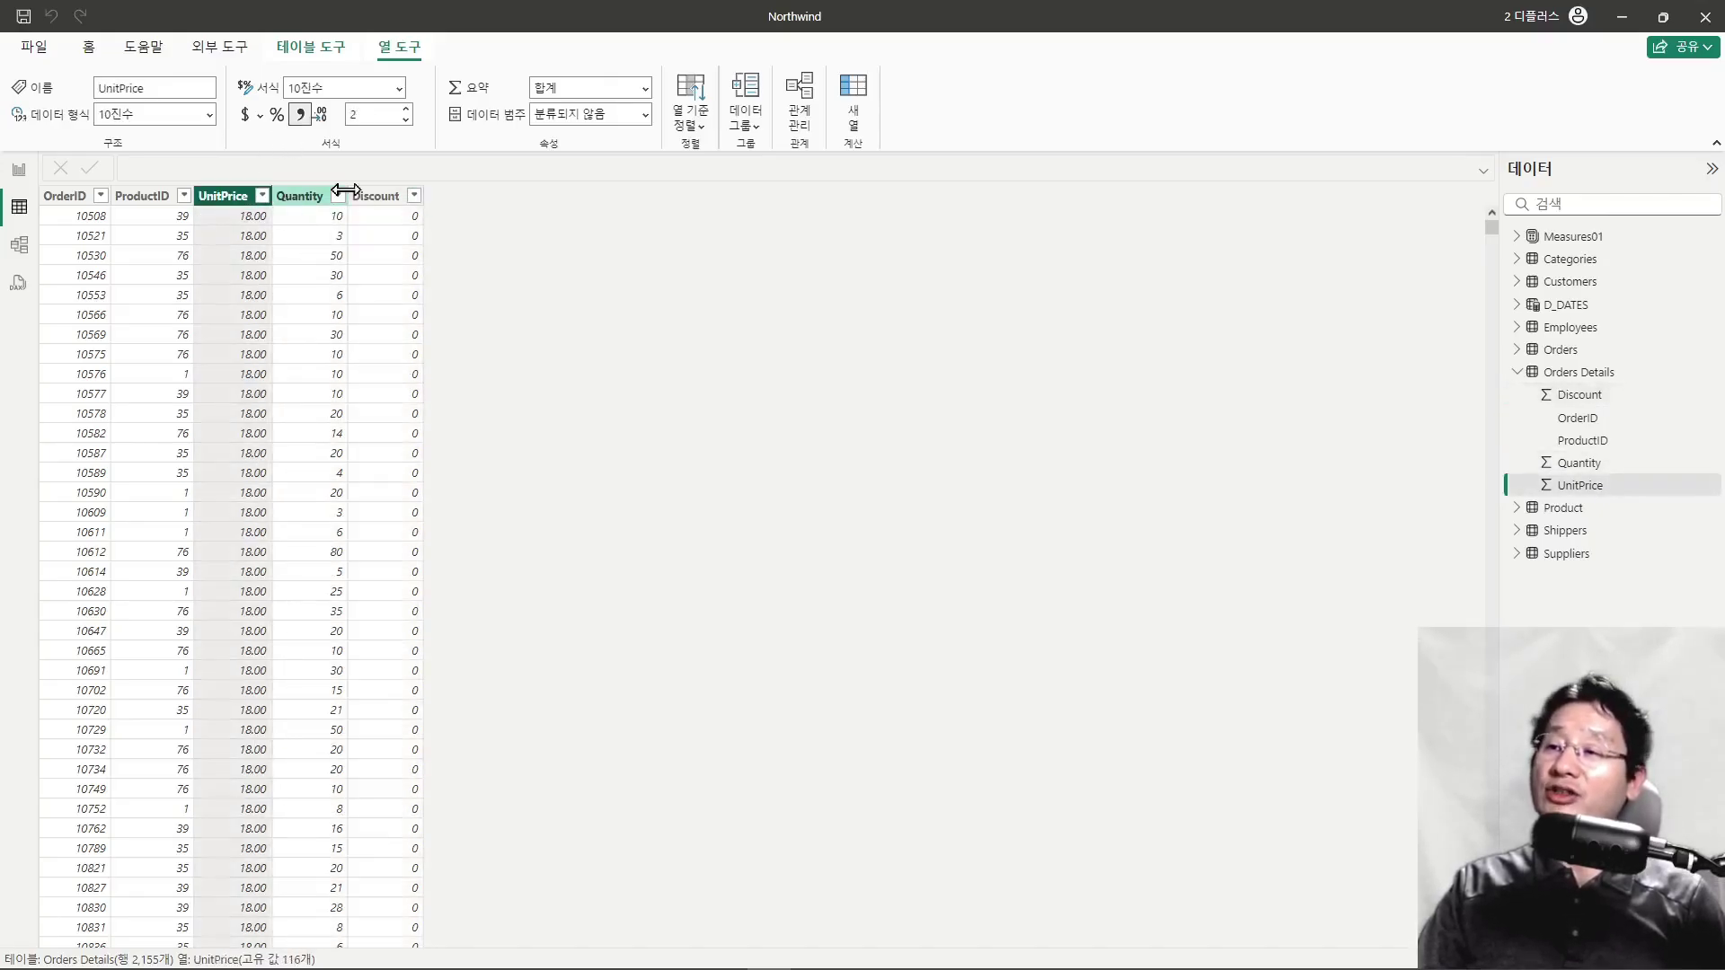
Step: In the model view, turn on the thousands separator for the Discount, Quantity and UnitPrice columns of Orders Details together
left_click(18, 246)
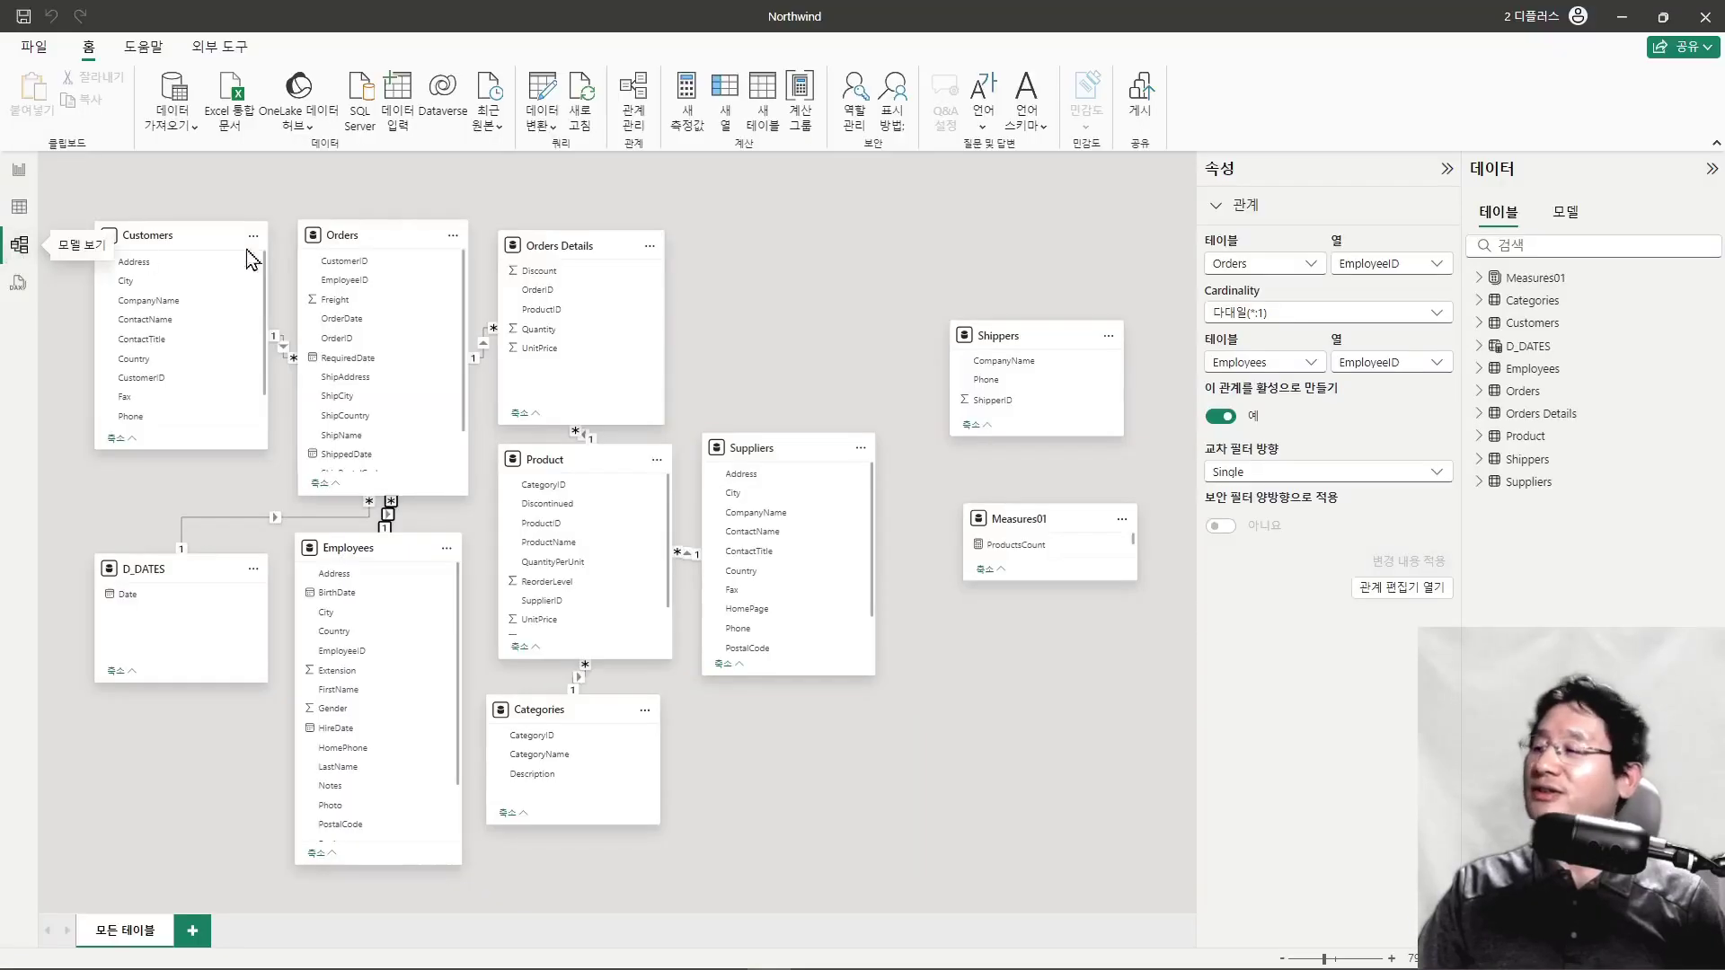
left_click(1519, 417)
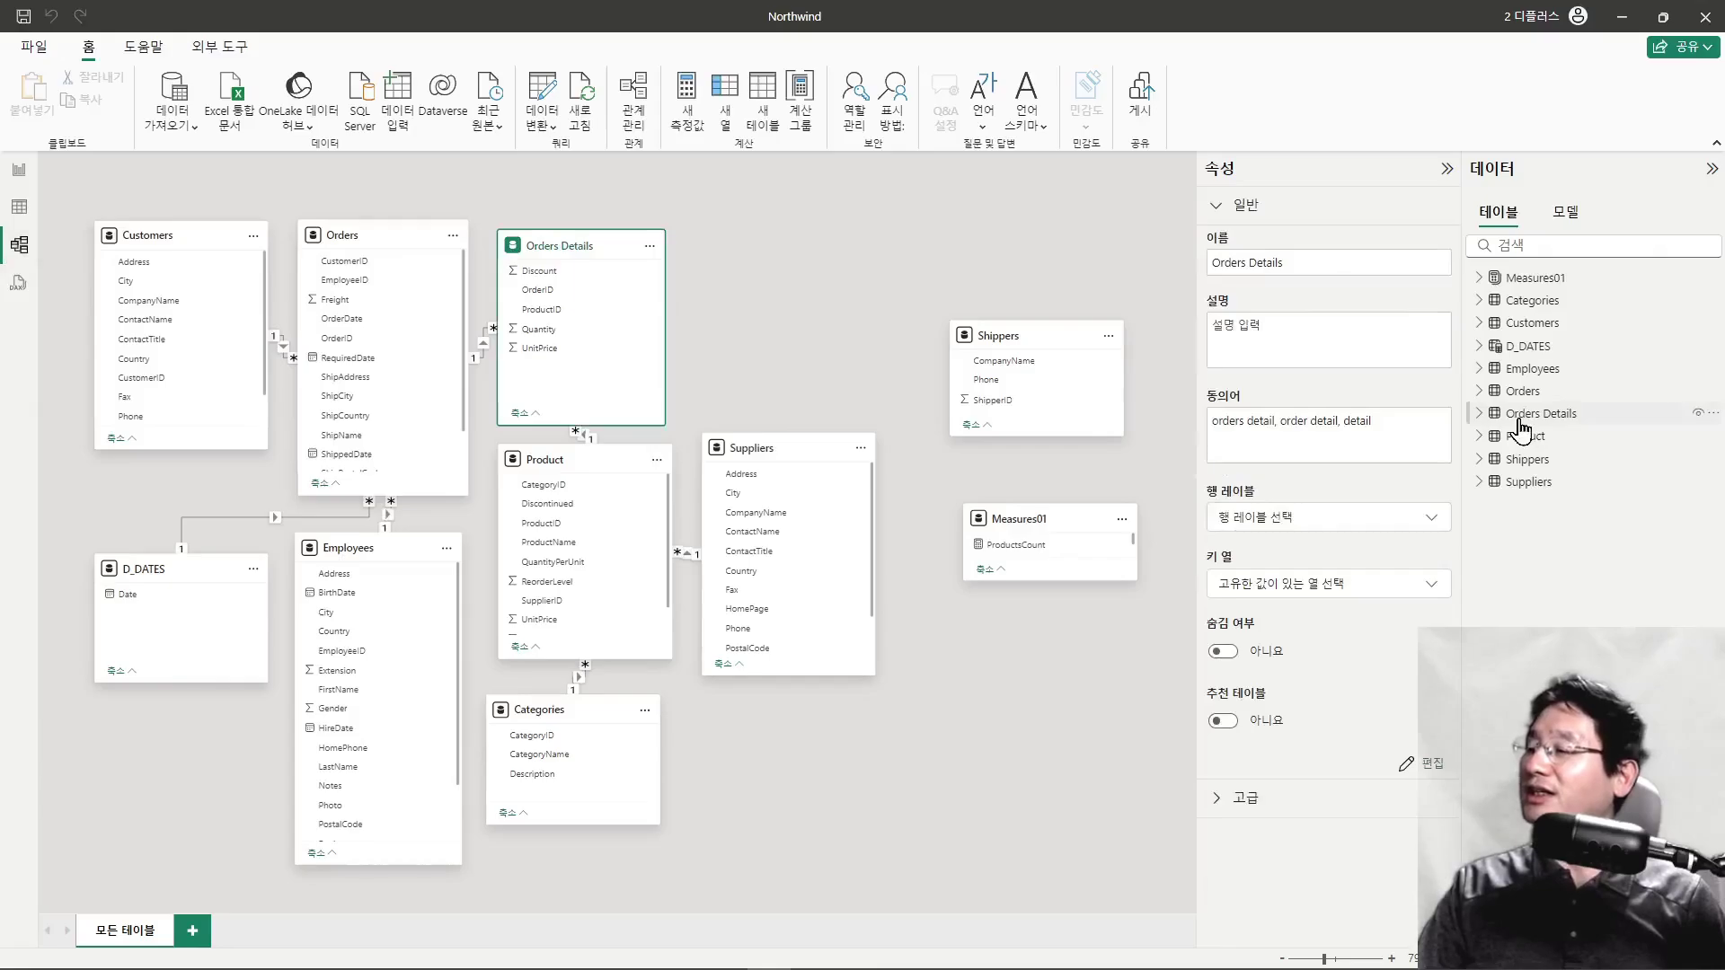
left_click(1479, 416)
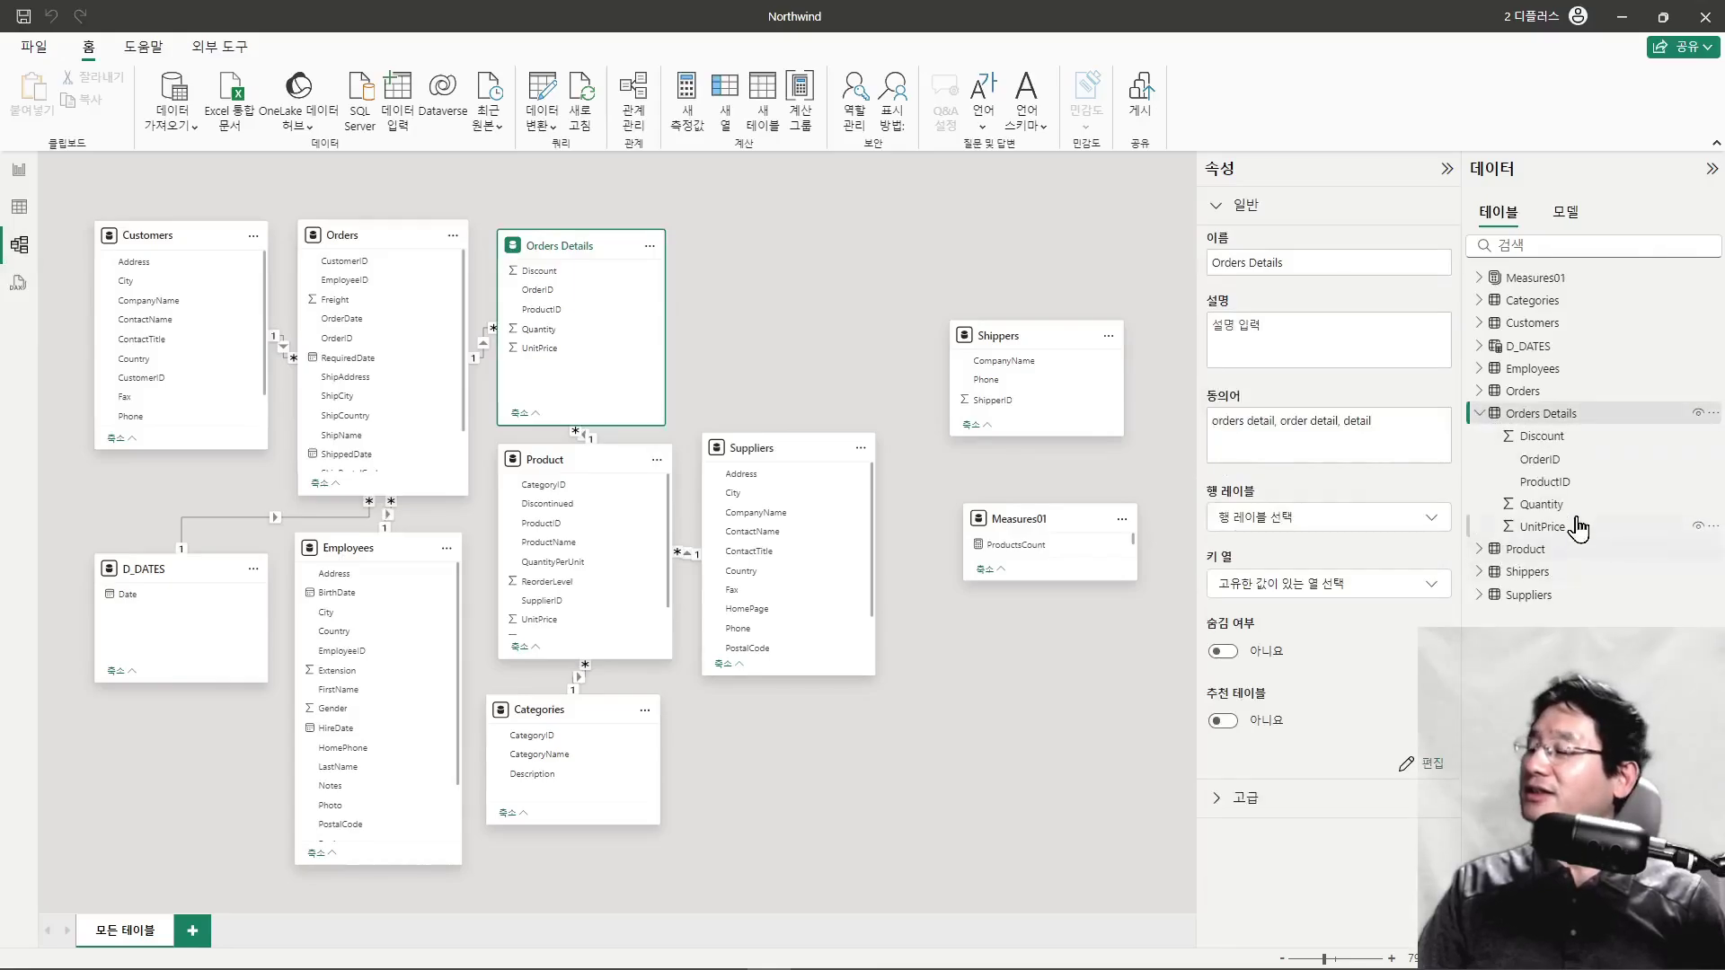
left_click(1553, 442)
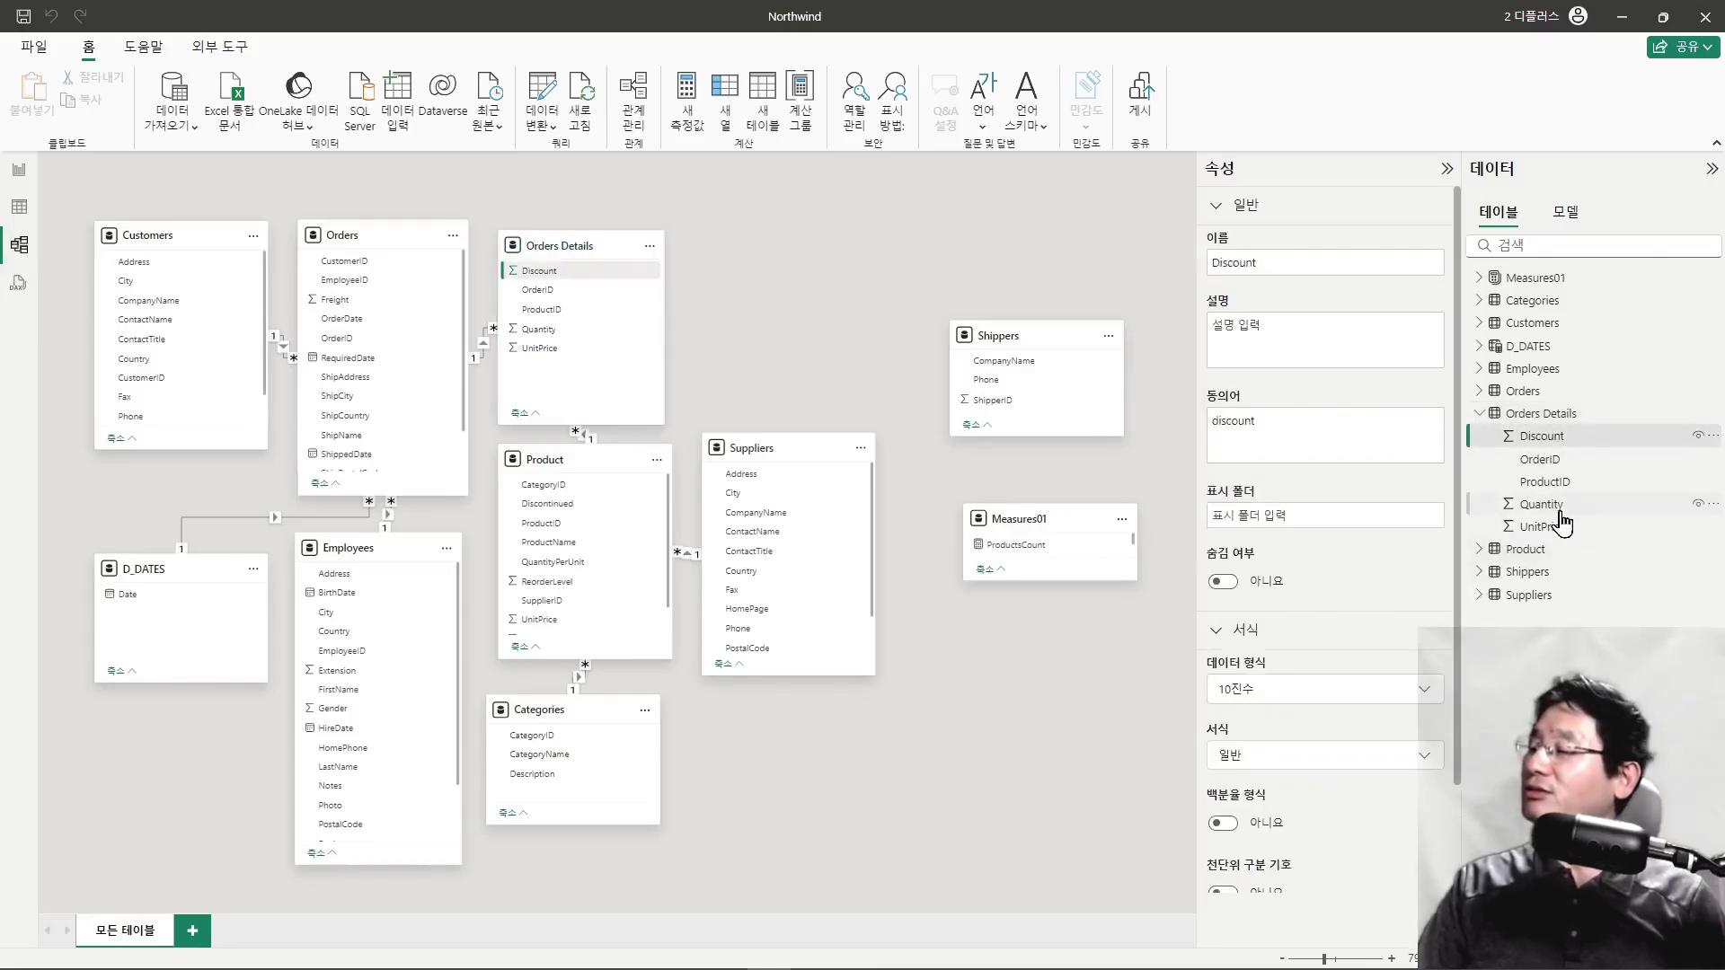
left_click(1563, 506, "ctrl")
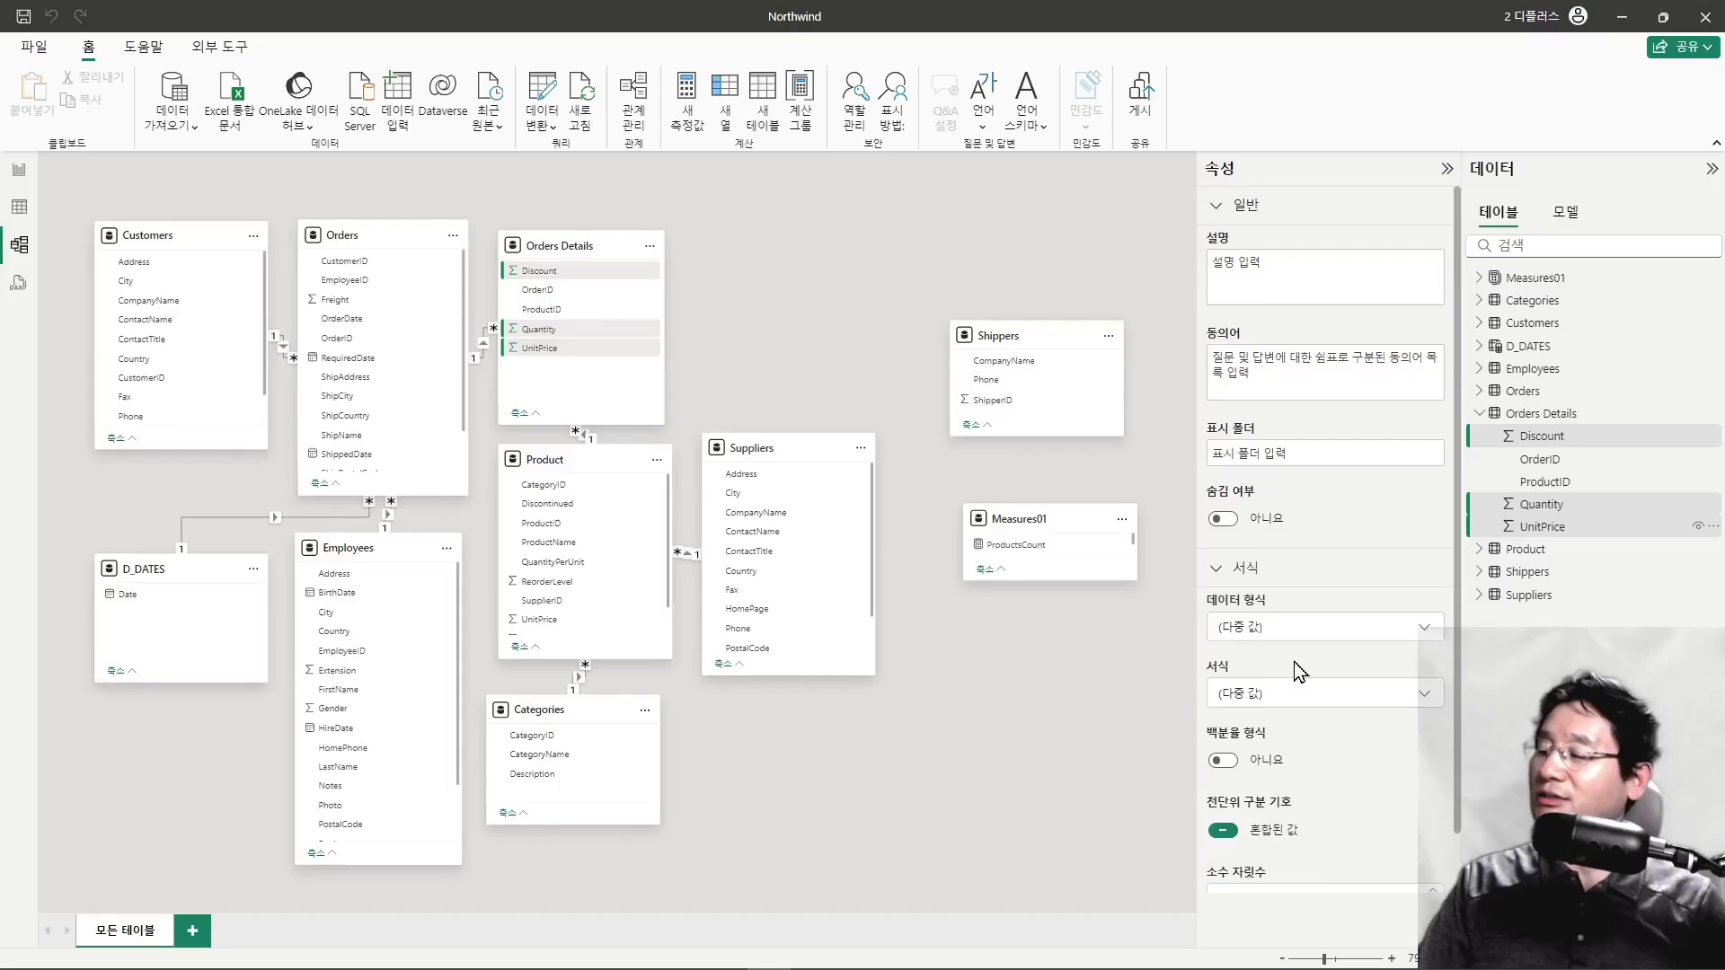
scroll(1300, 674, "down", 1)
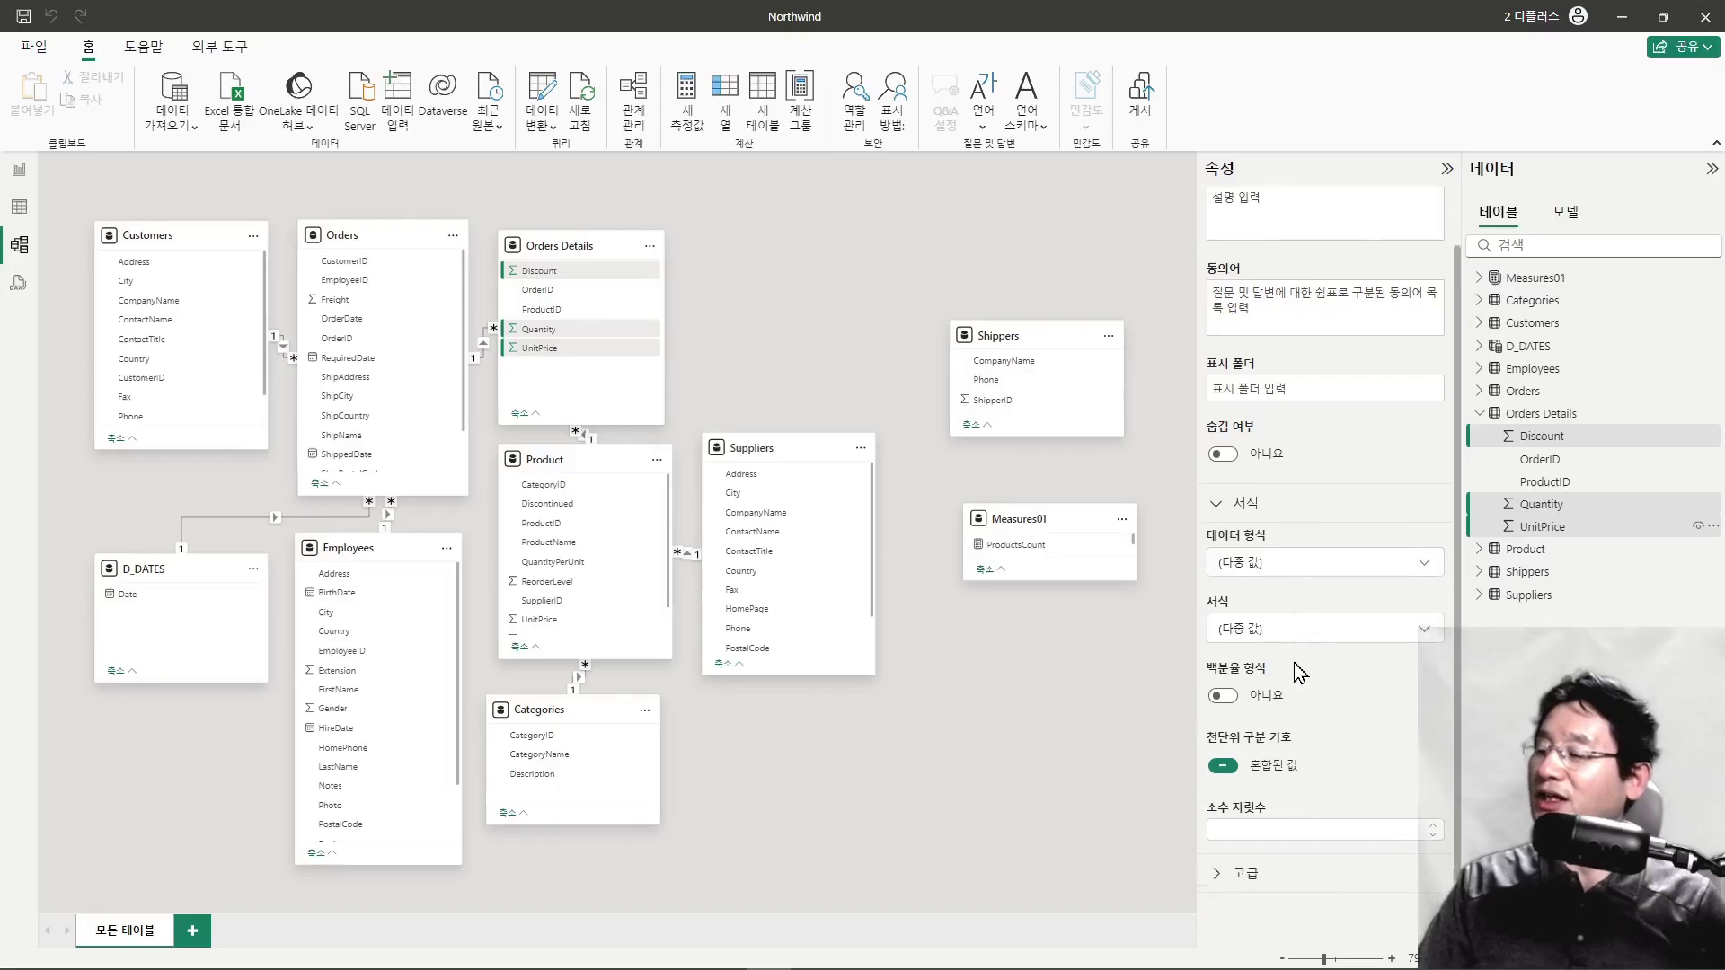
left_click(1225, 768)
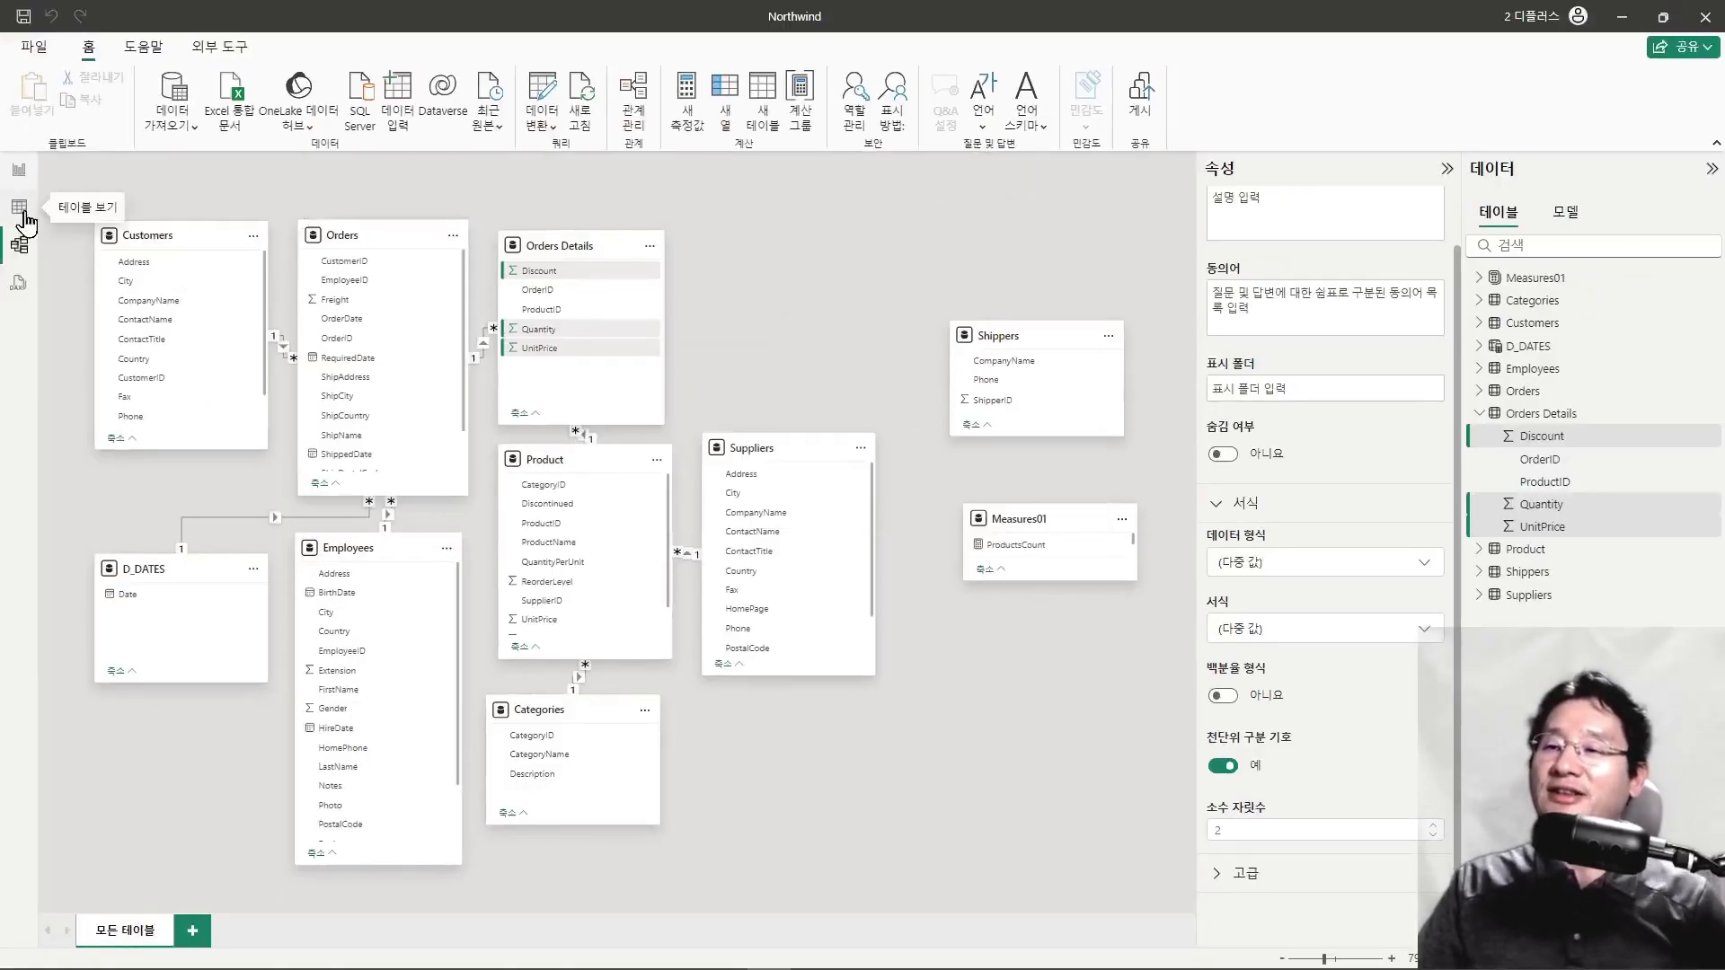
Step: Check the formatting of the UnitPrice, Quantity and Discount columns in the Orders Details table data
left_click(22, 214)
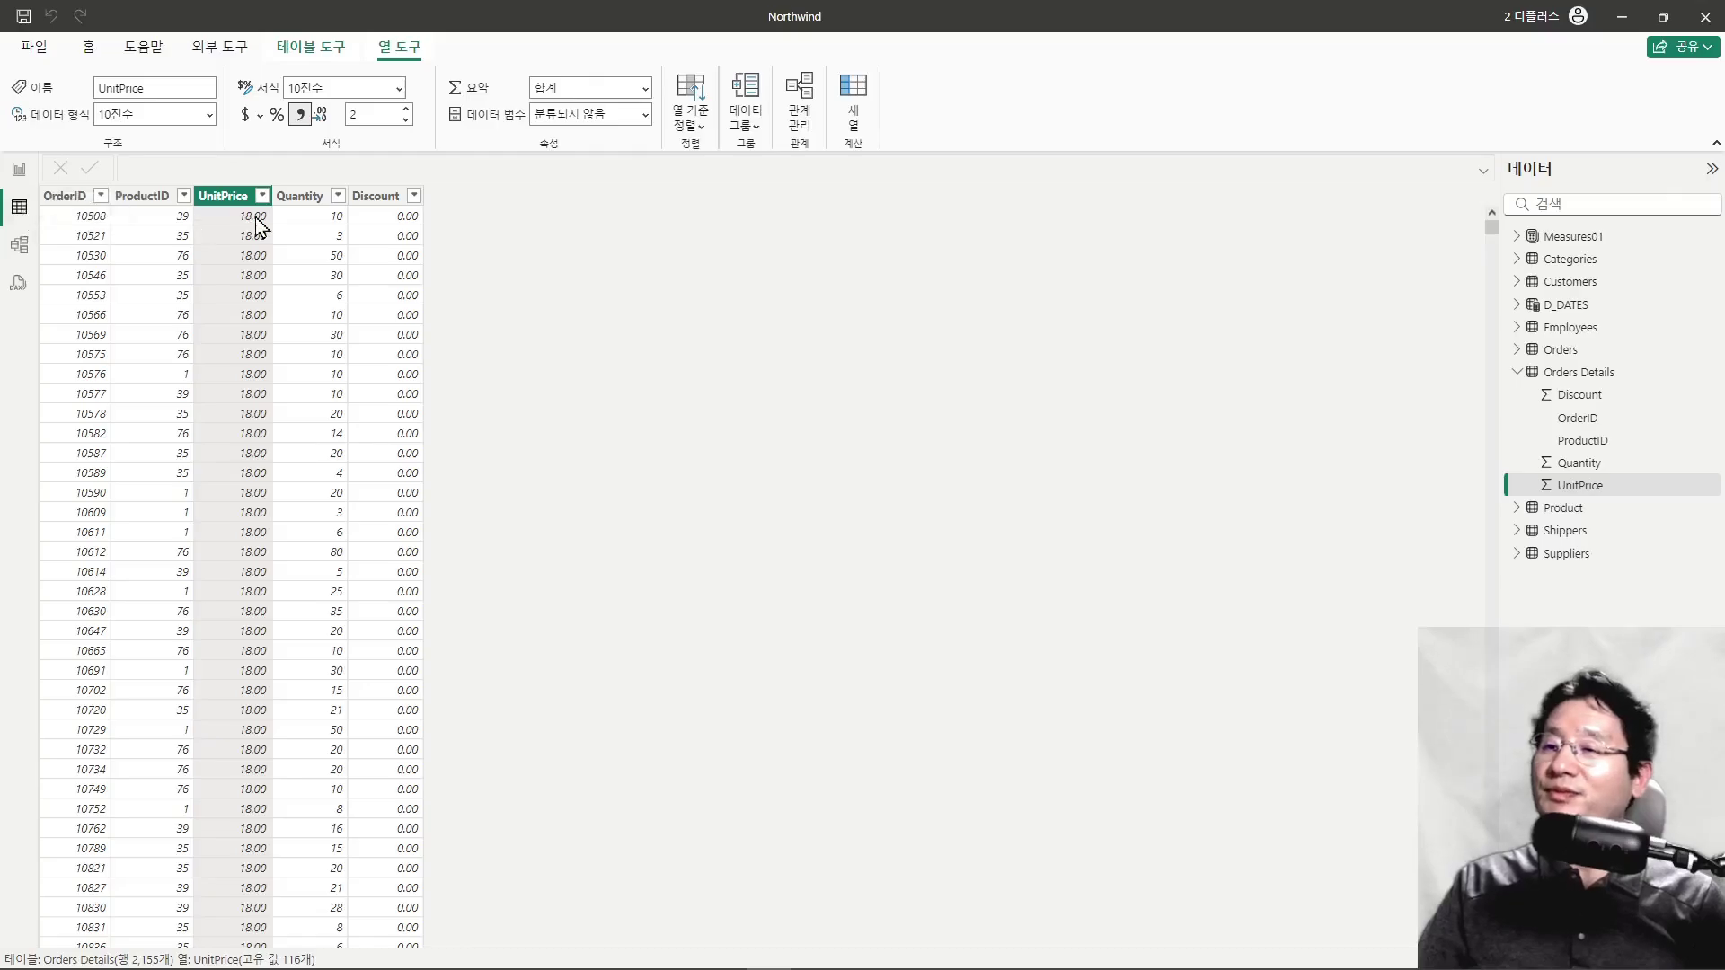
left_click(305, 197)
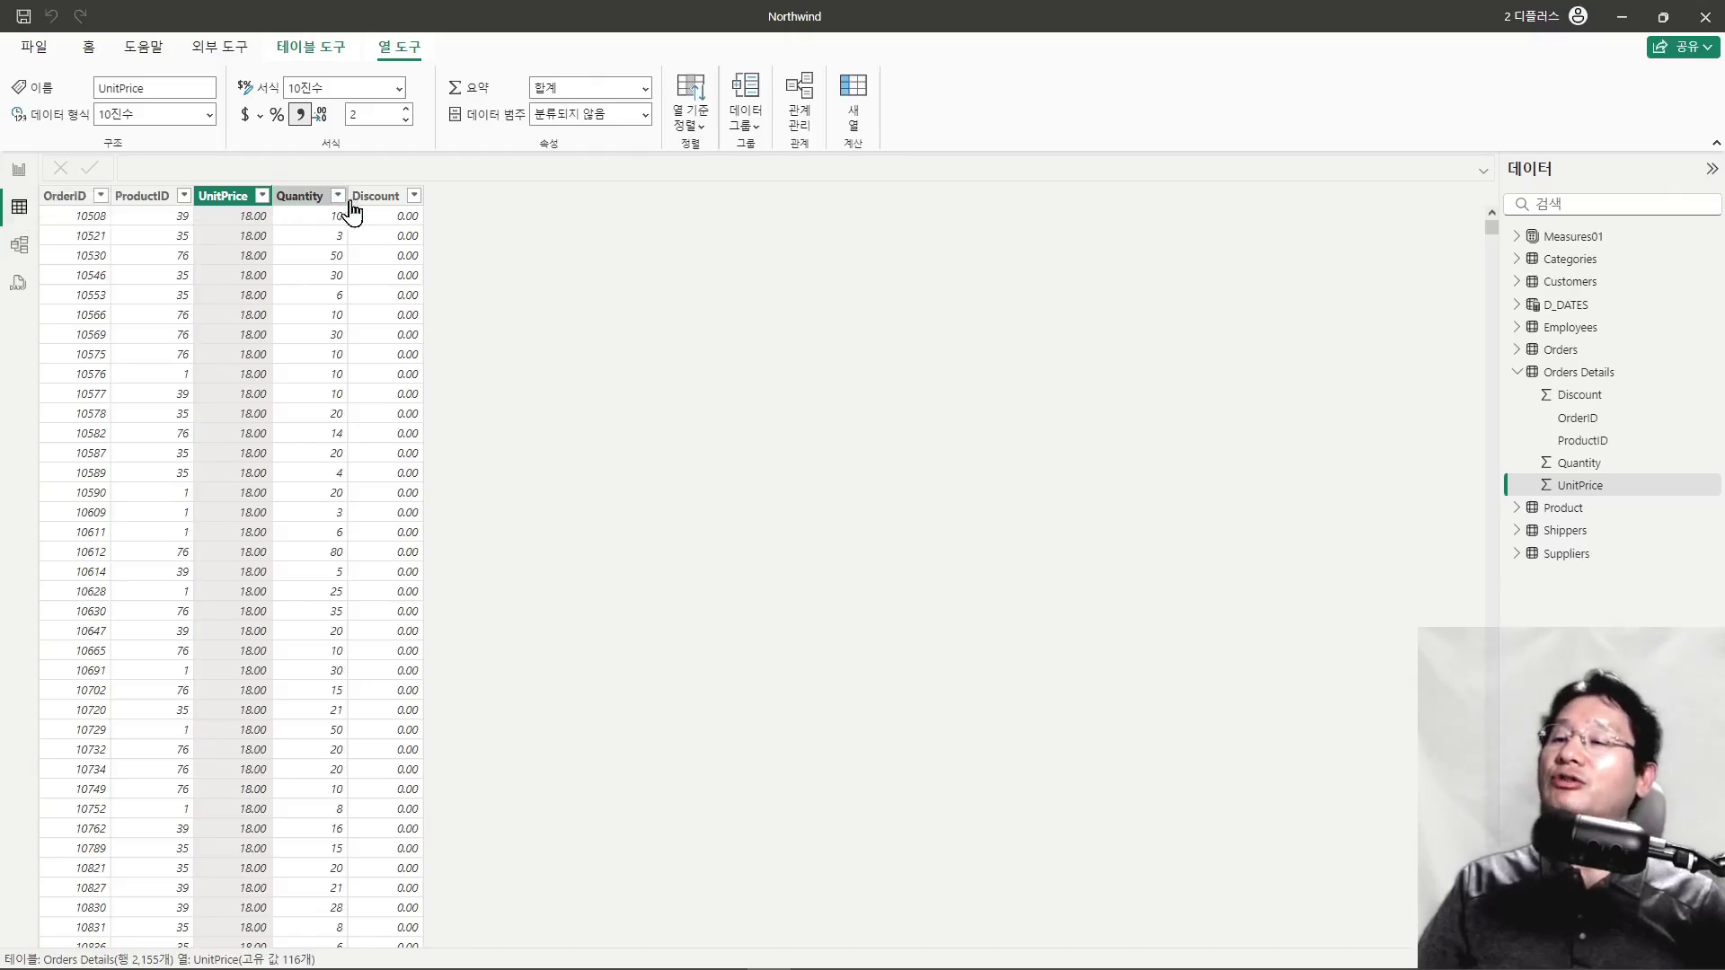
left_click(372, 199)
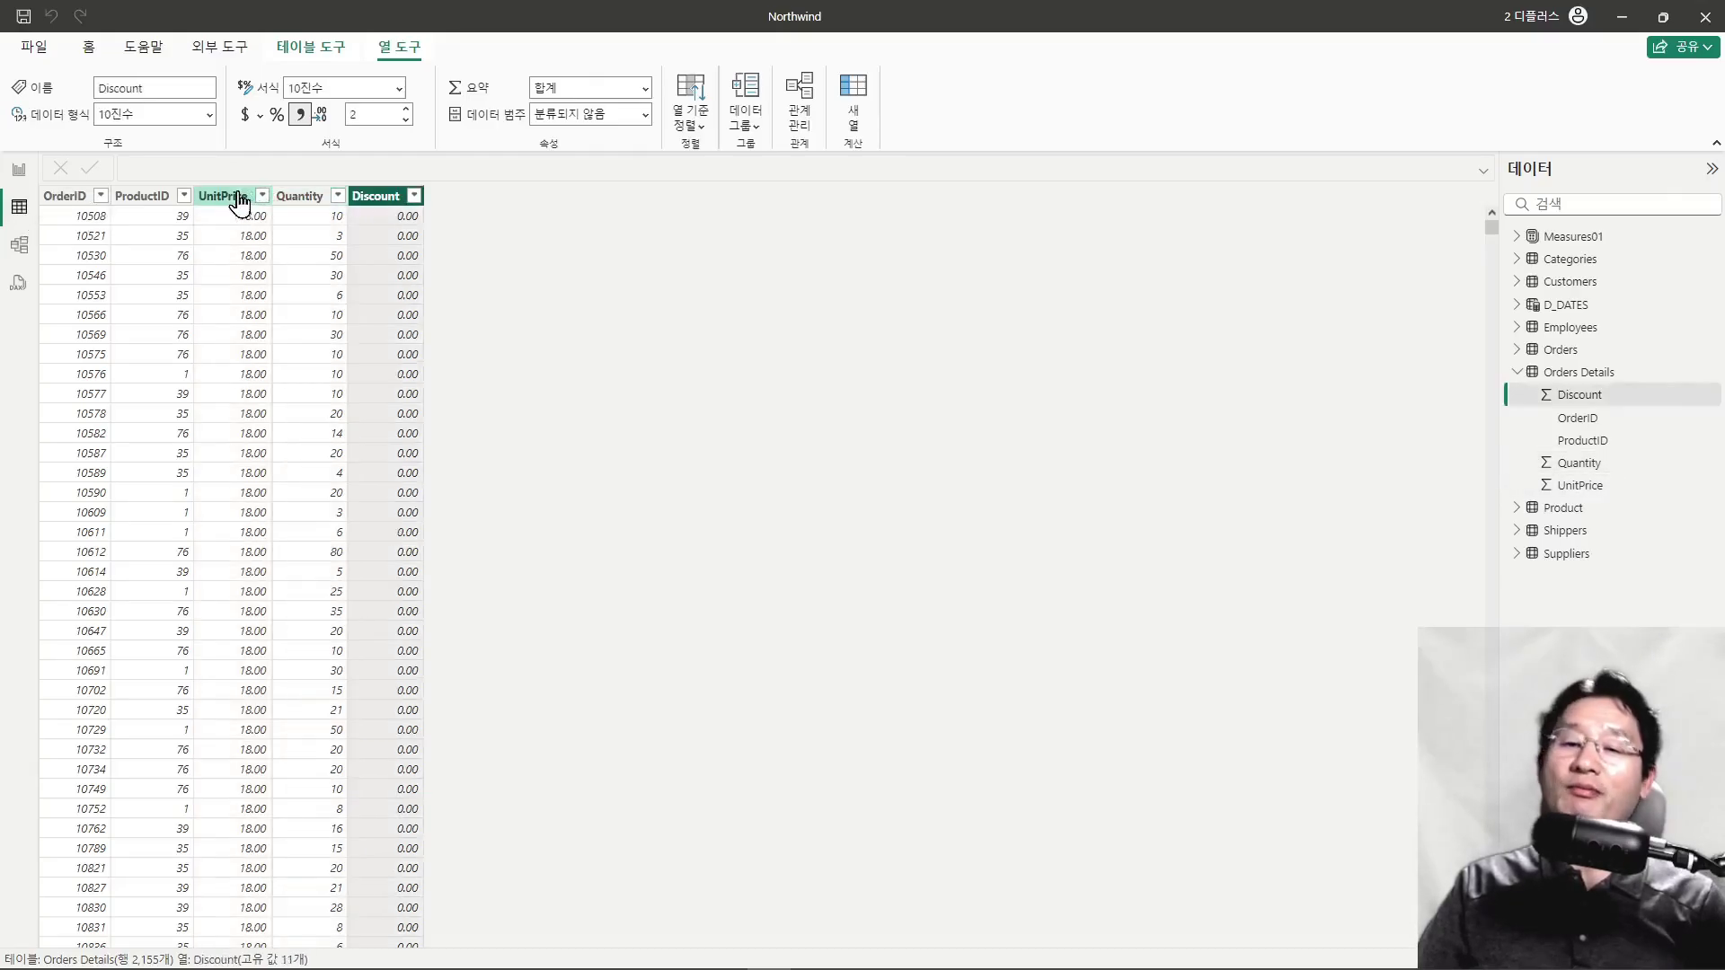
left_click(239, 204)
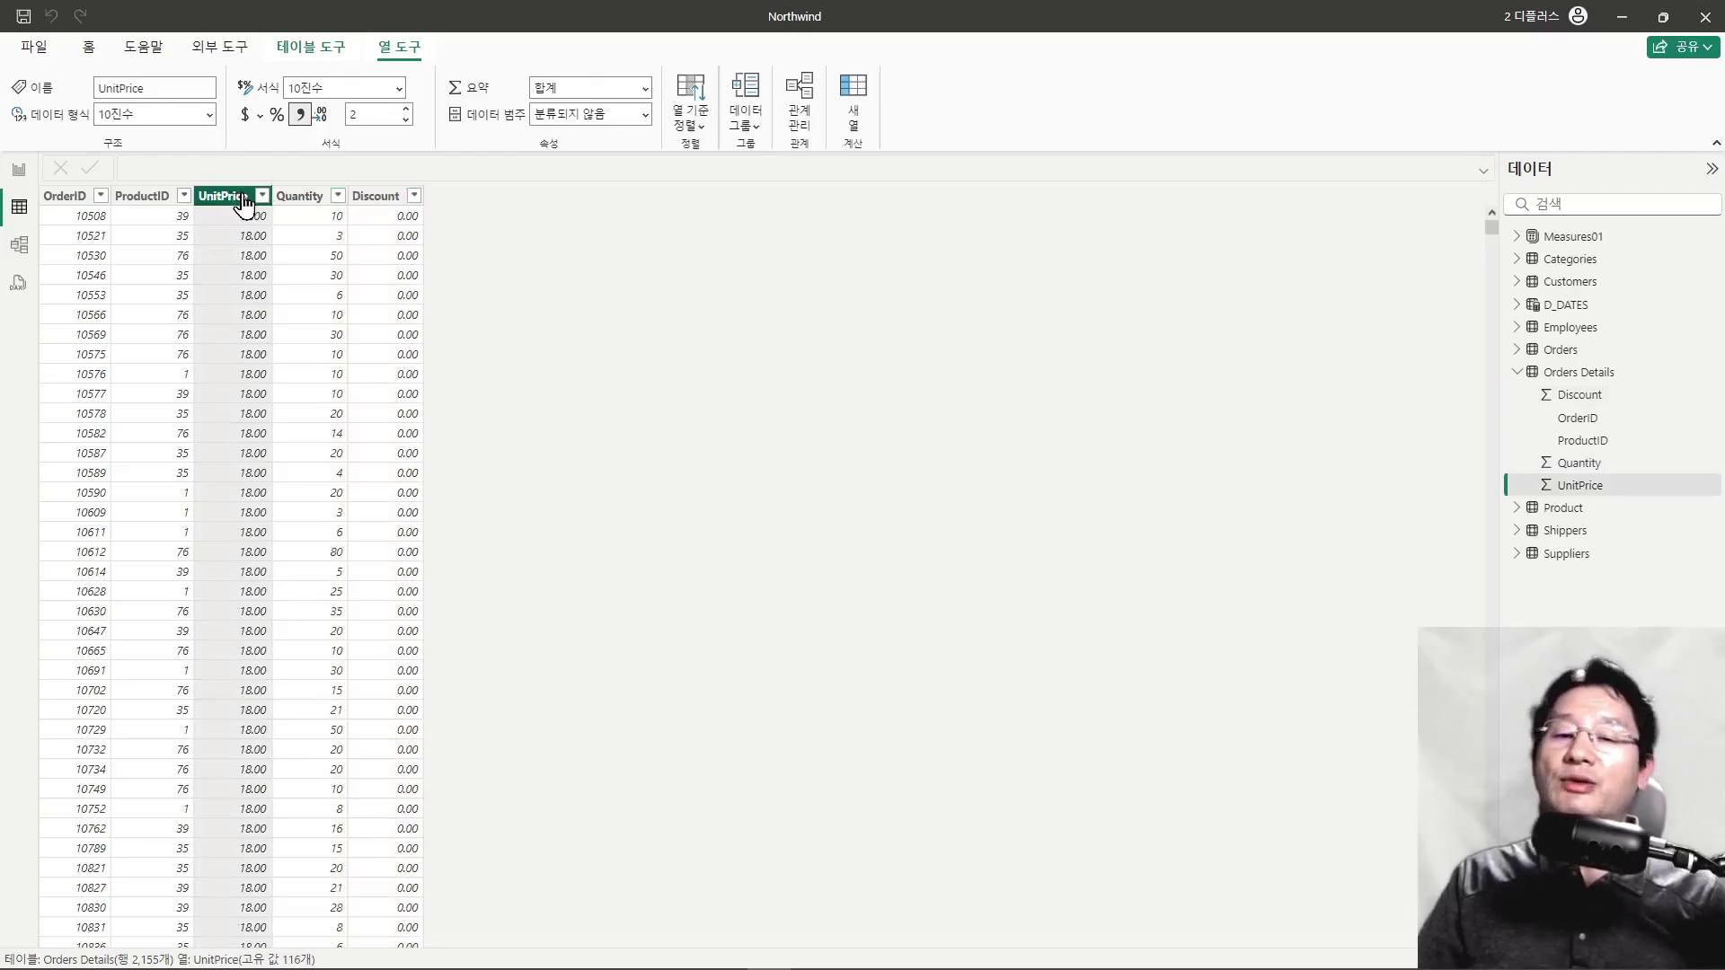
Step: From the report view, examine the D_DATES table's formula: the CALENDAR function and its MIN and MAX arguments on Orders[OrderDate]
left_click(17, 170)
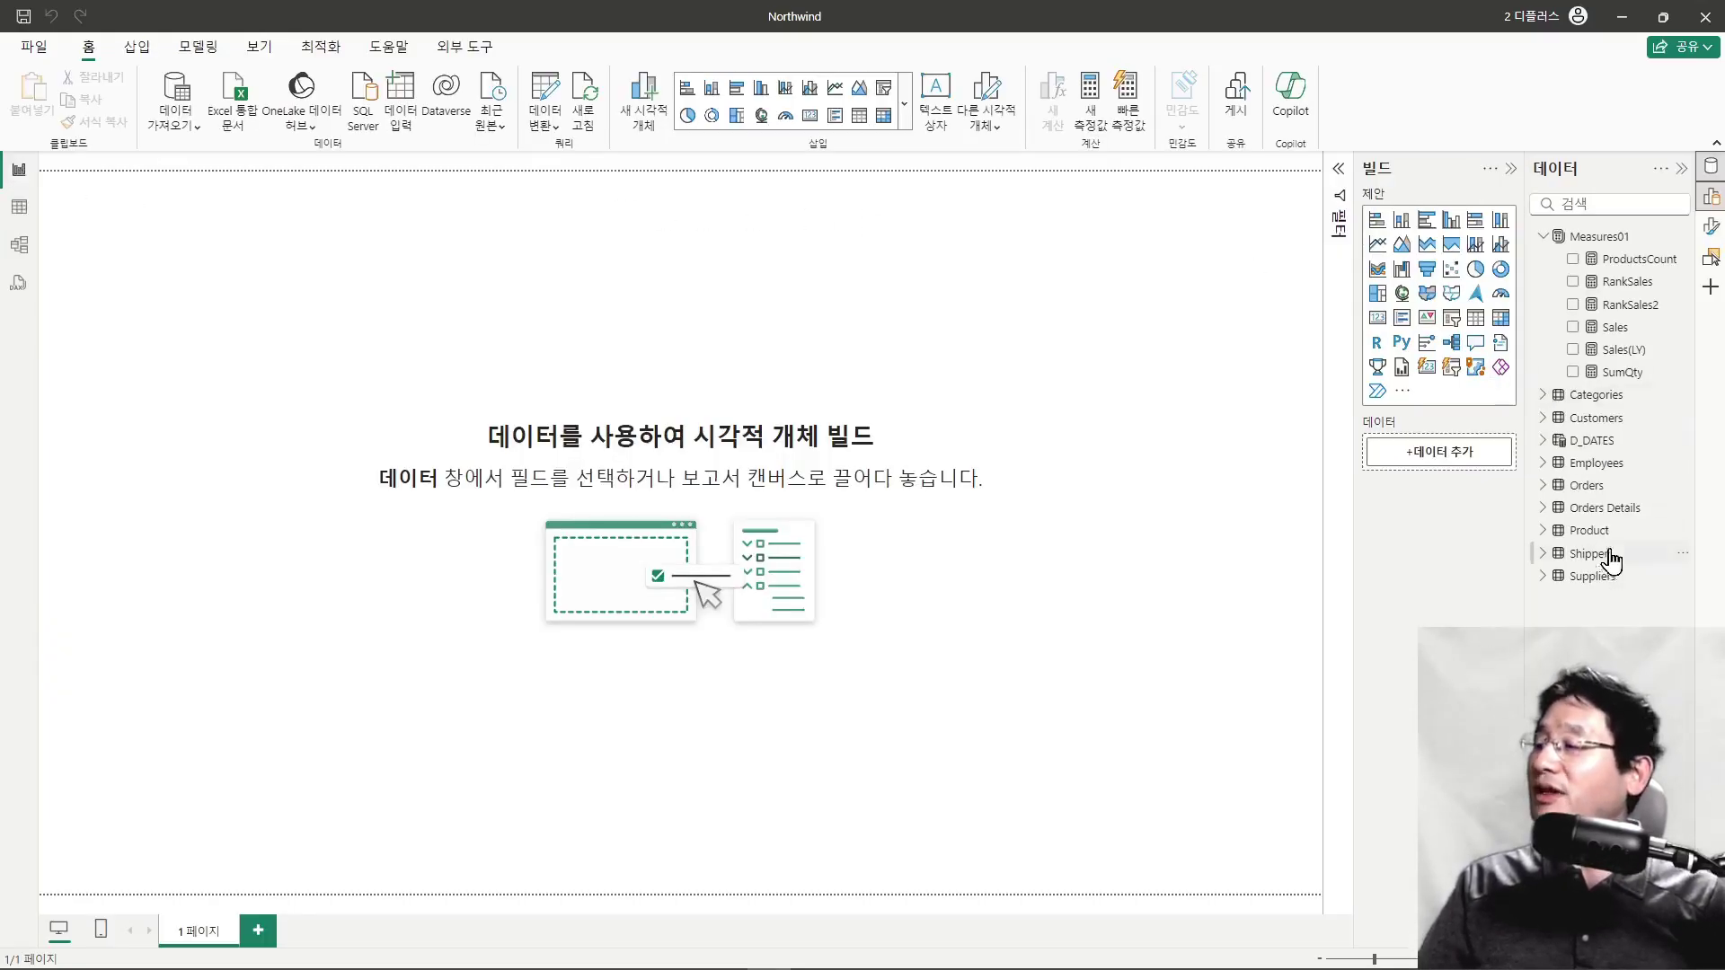
left_click(1592, 450)
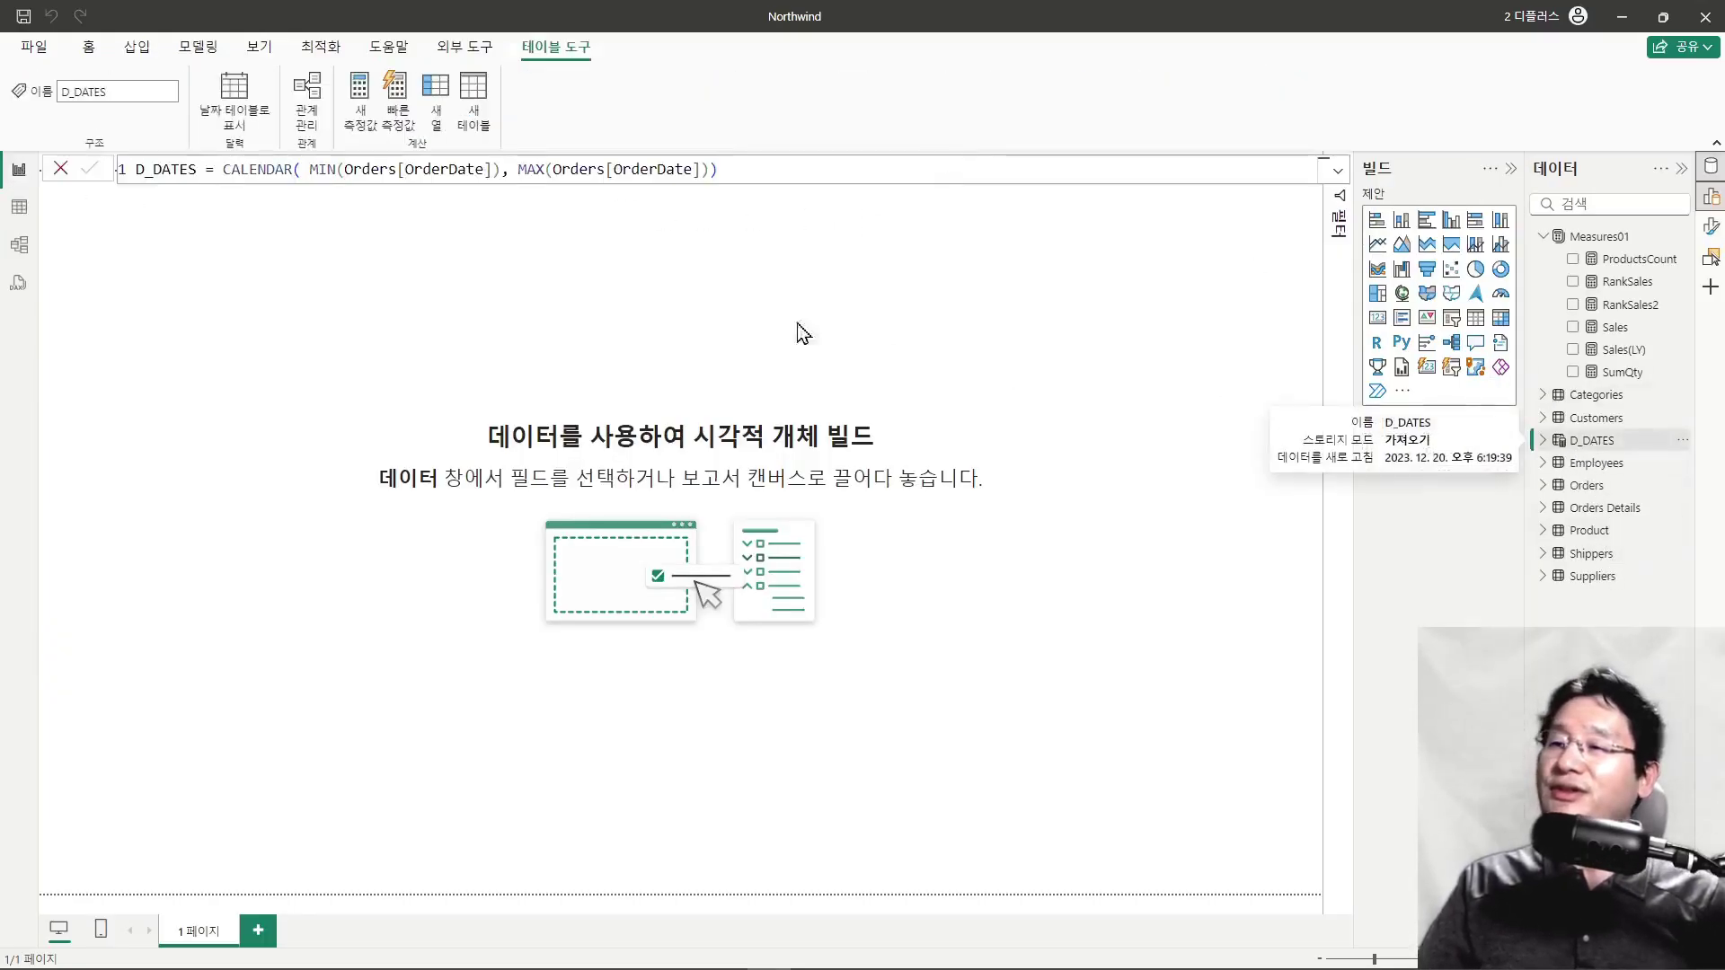
left_click(556, 171)
left_click_drag(558, 170, 698, 171)
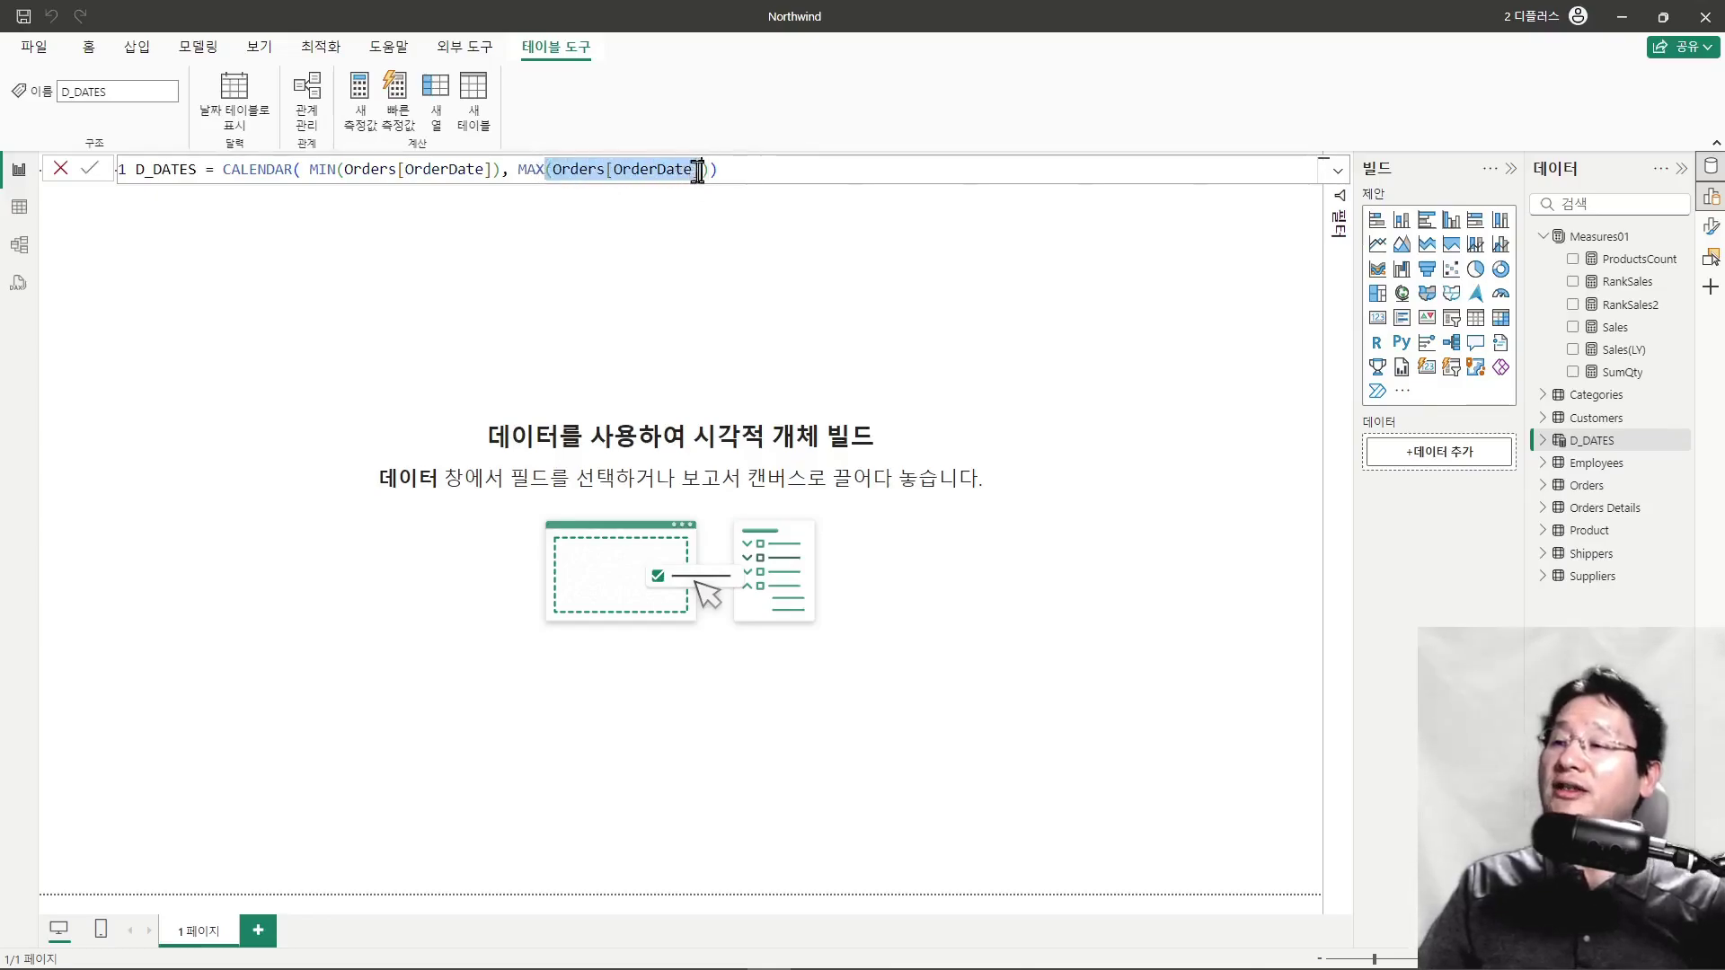
left_click(699, 170)
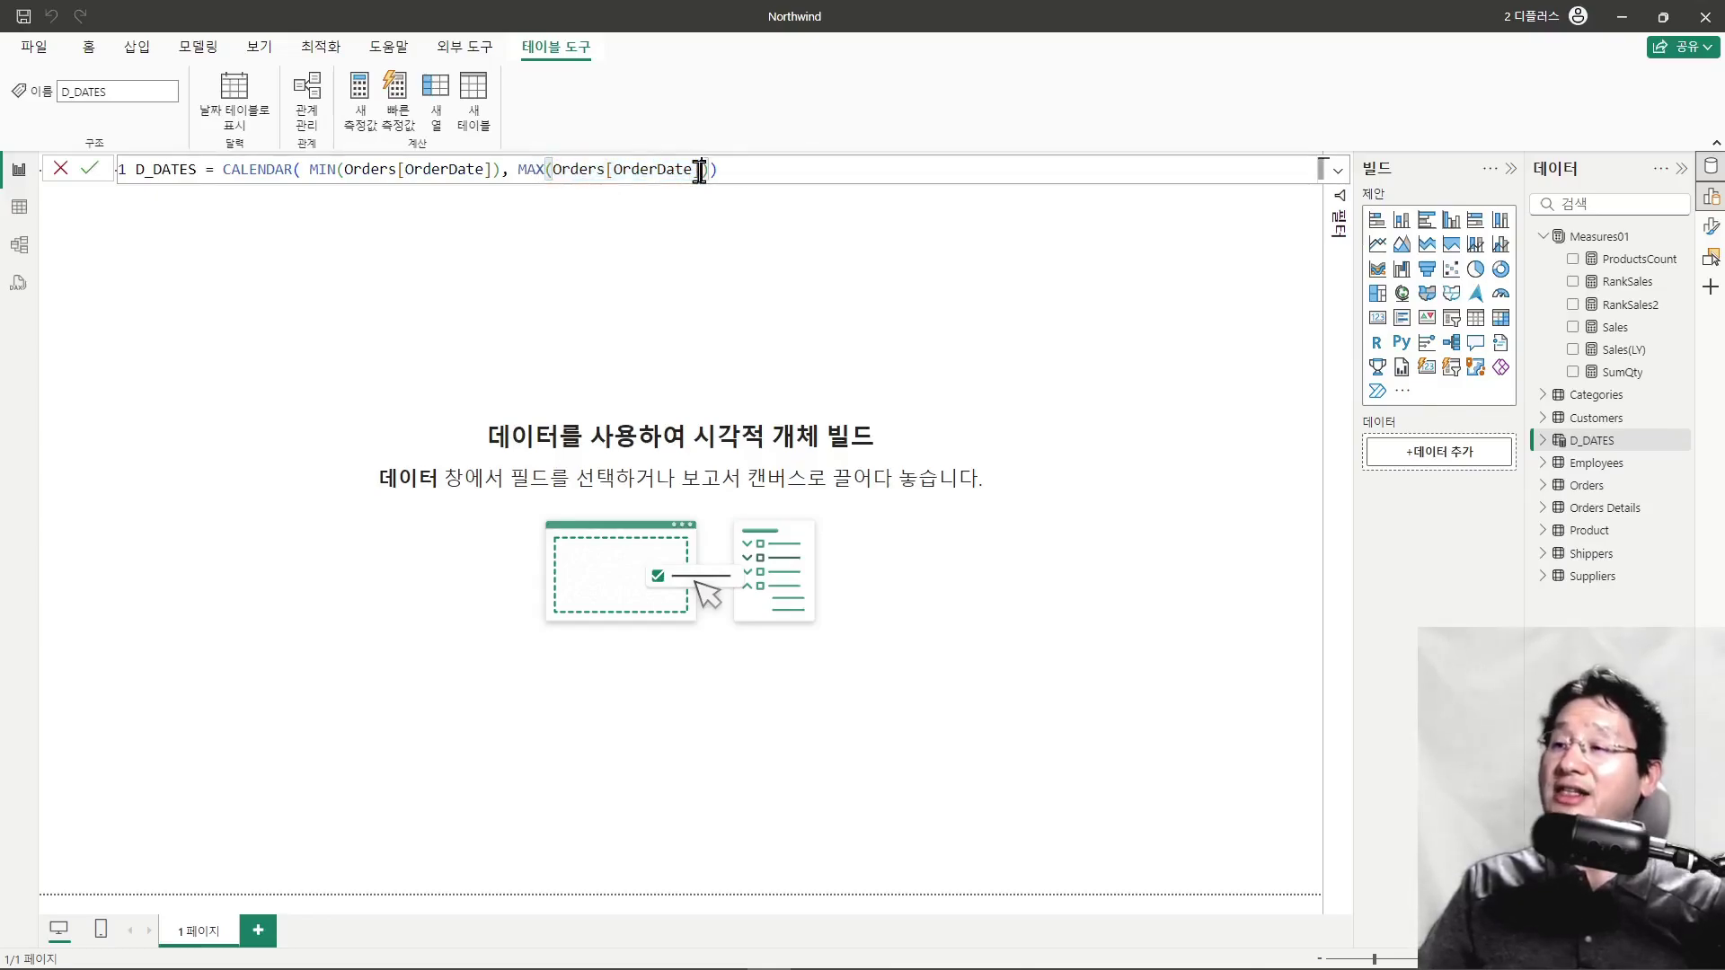
left_click_drag(702, 171, 557, 171)
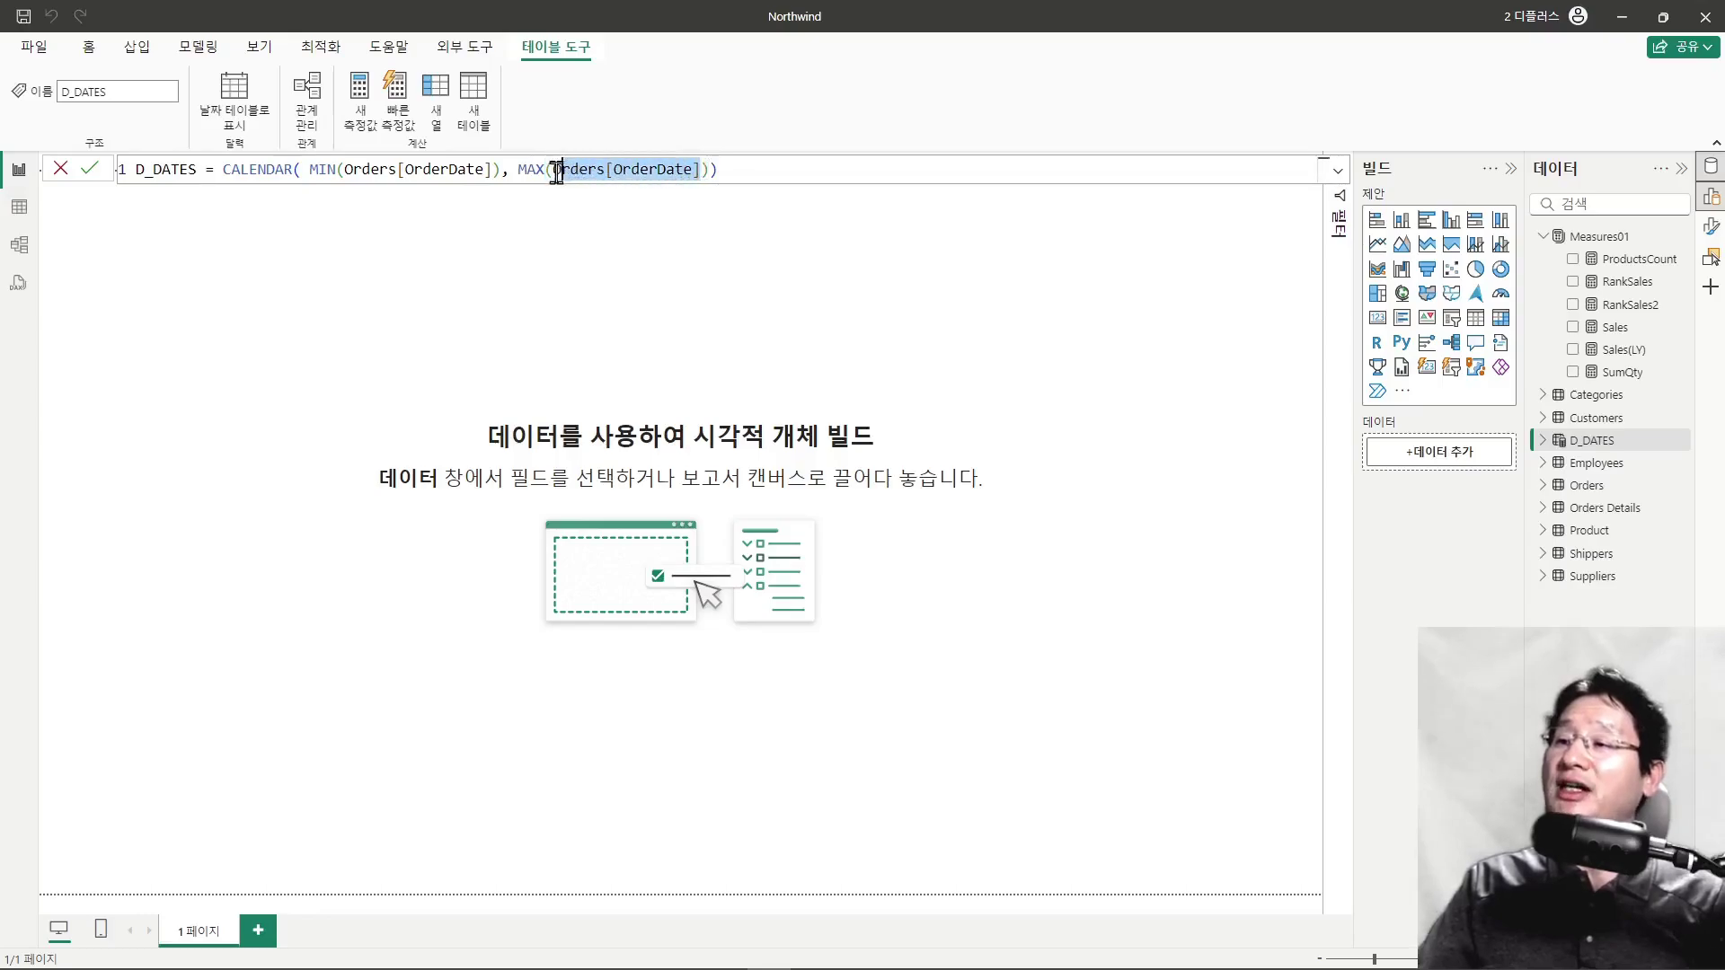
left_click(343, 171)
left_click_drag(343, 170, 494, 171)
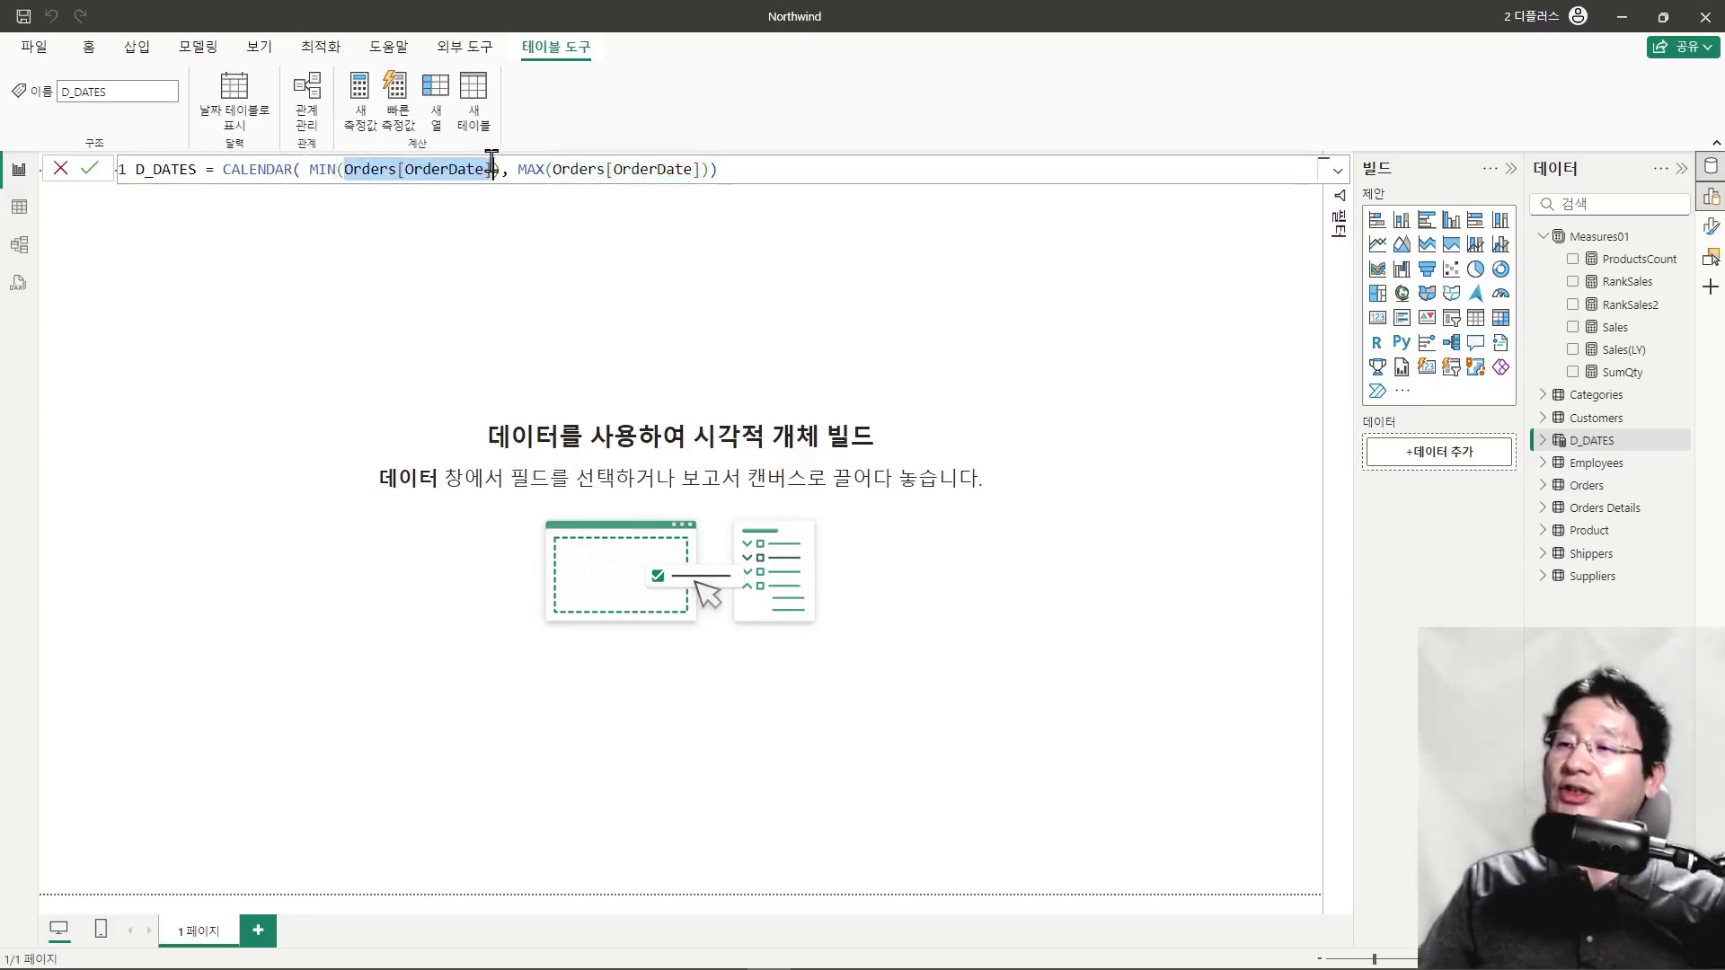
left_click(276, 169)
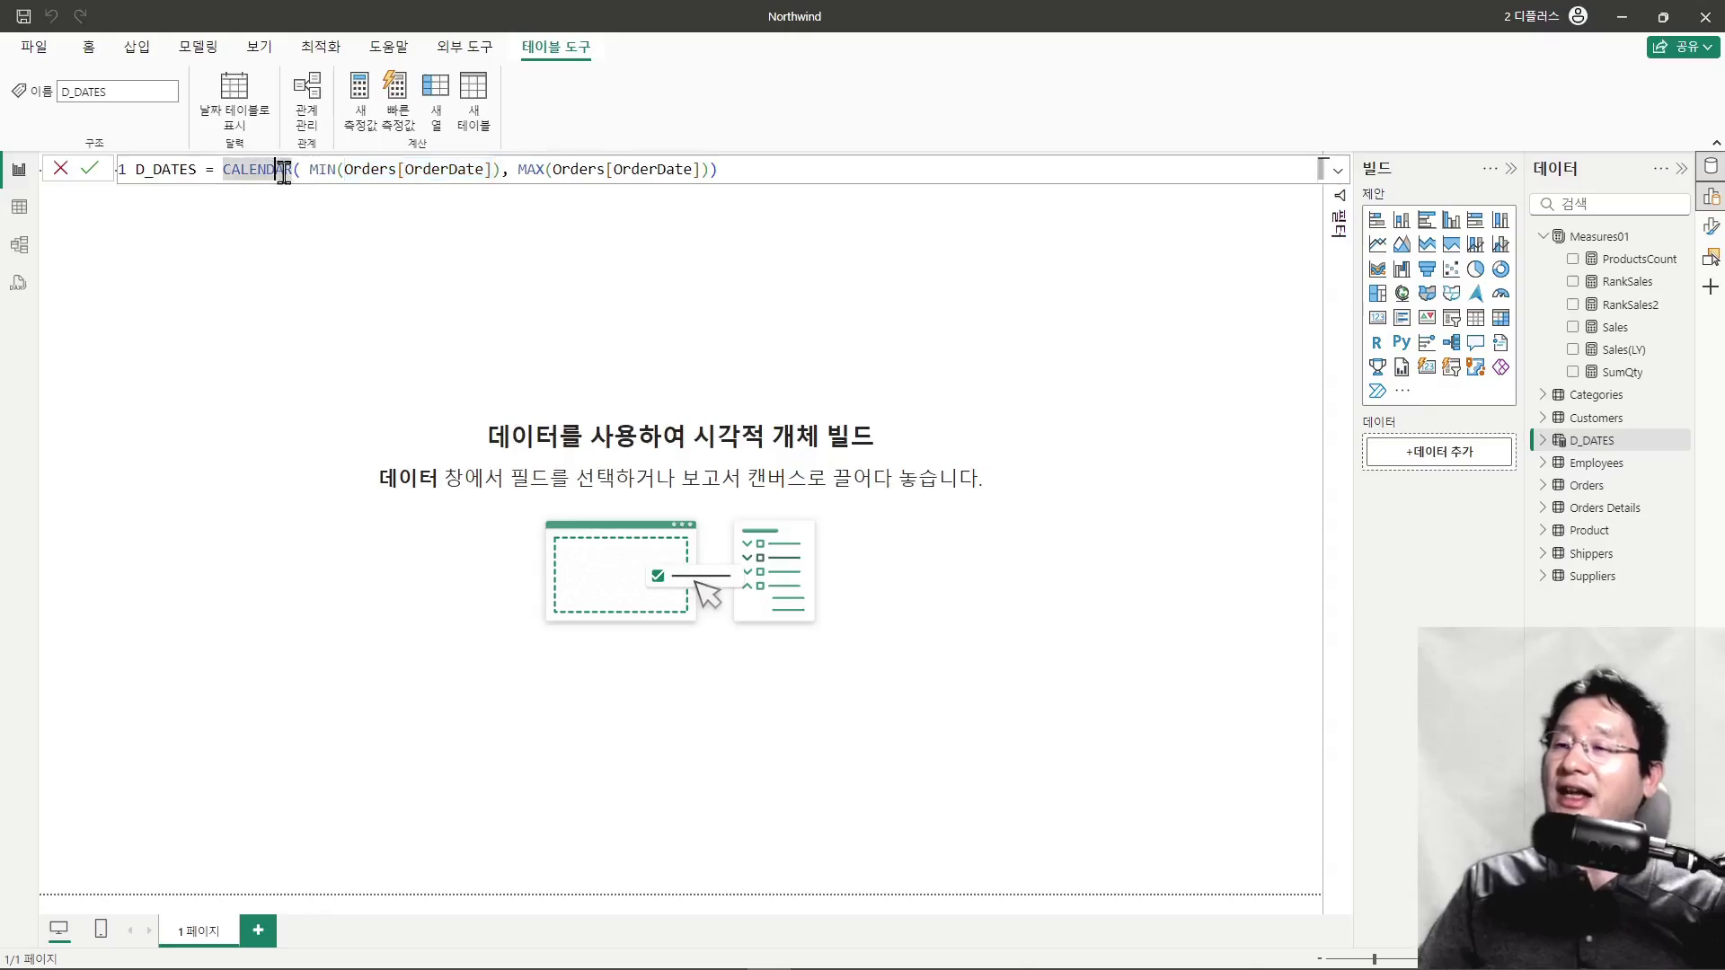
Step: Show the D_DATES table's data and inspect its Date column
left_click(19, 206)
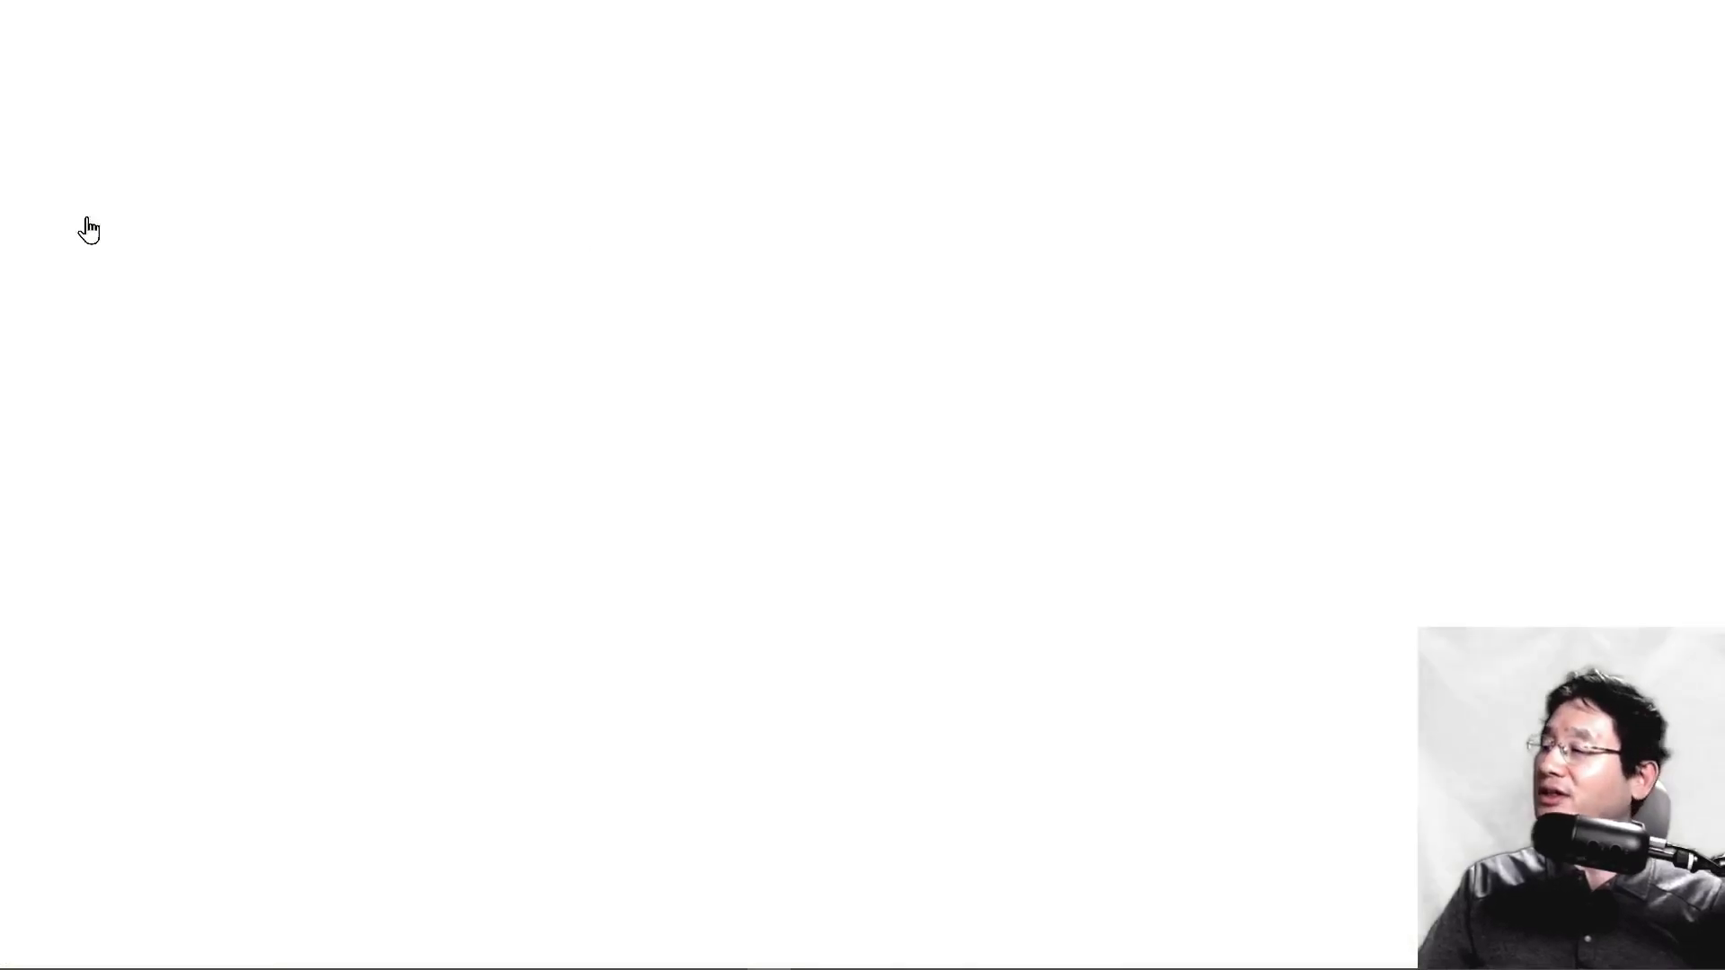
left_click(1567, 307)
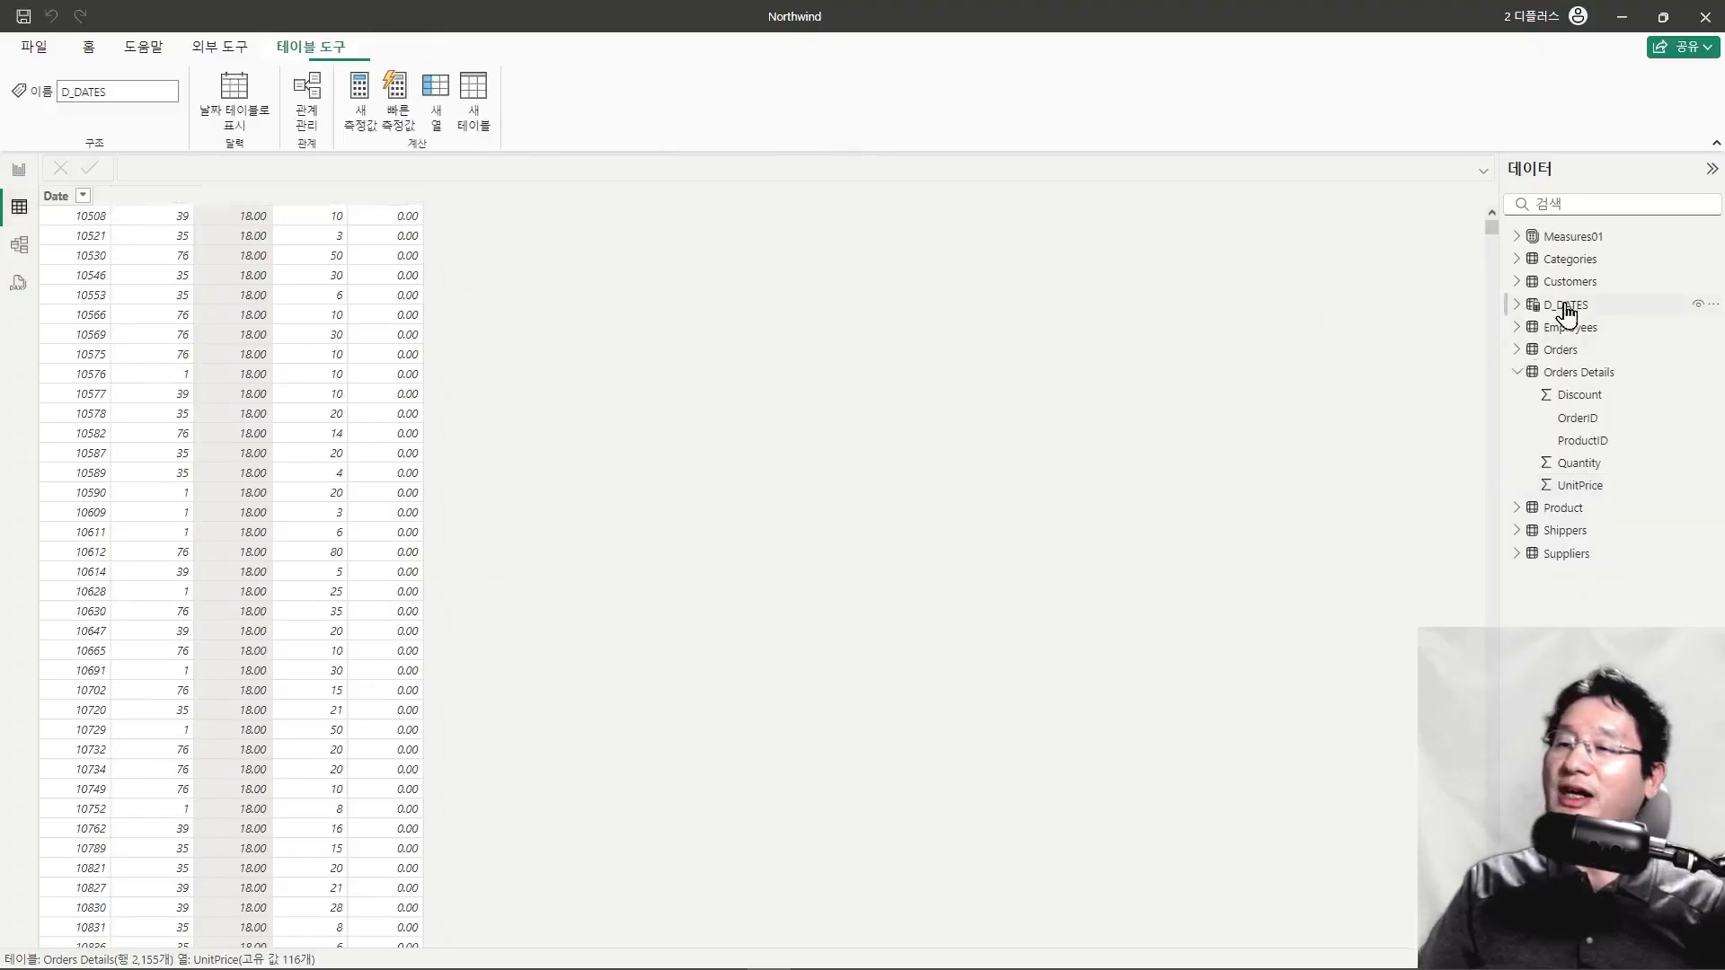
left_click(75, 202)
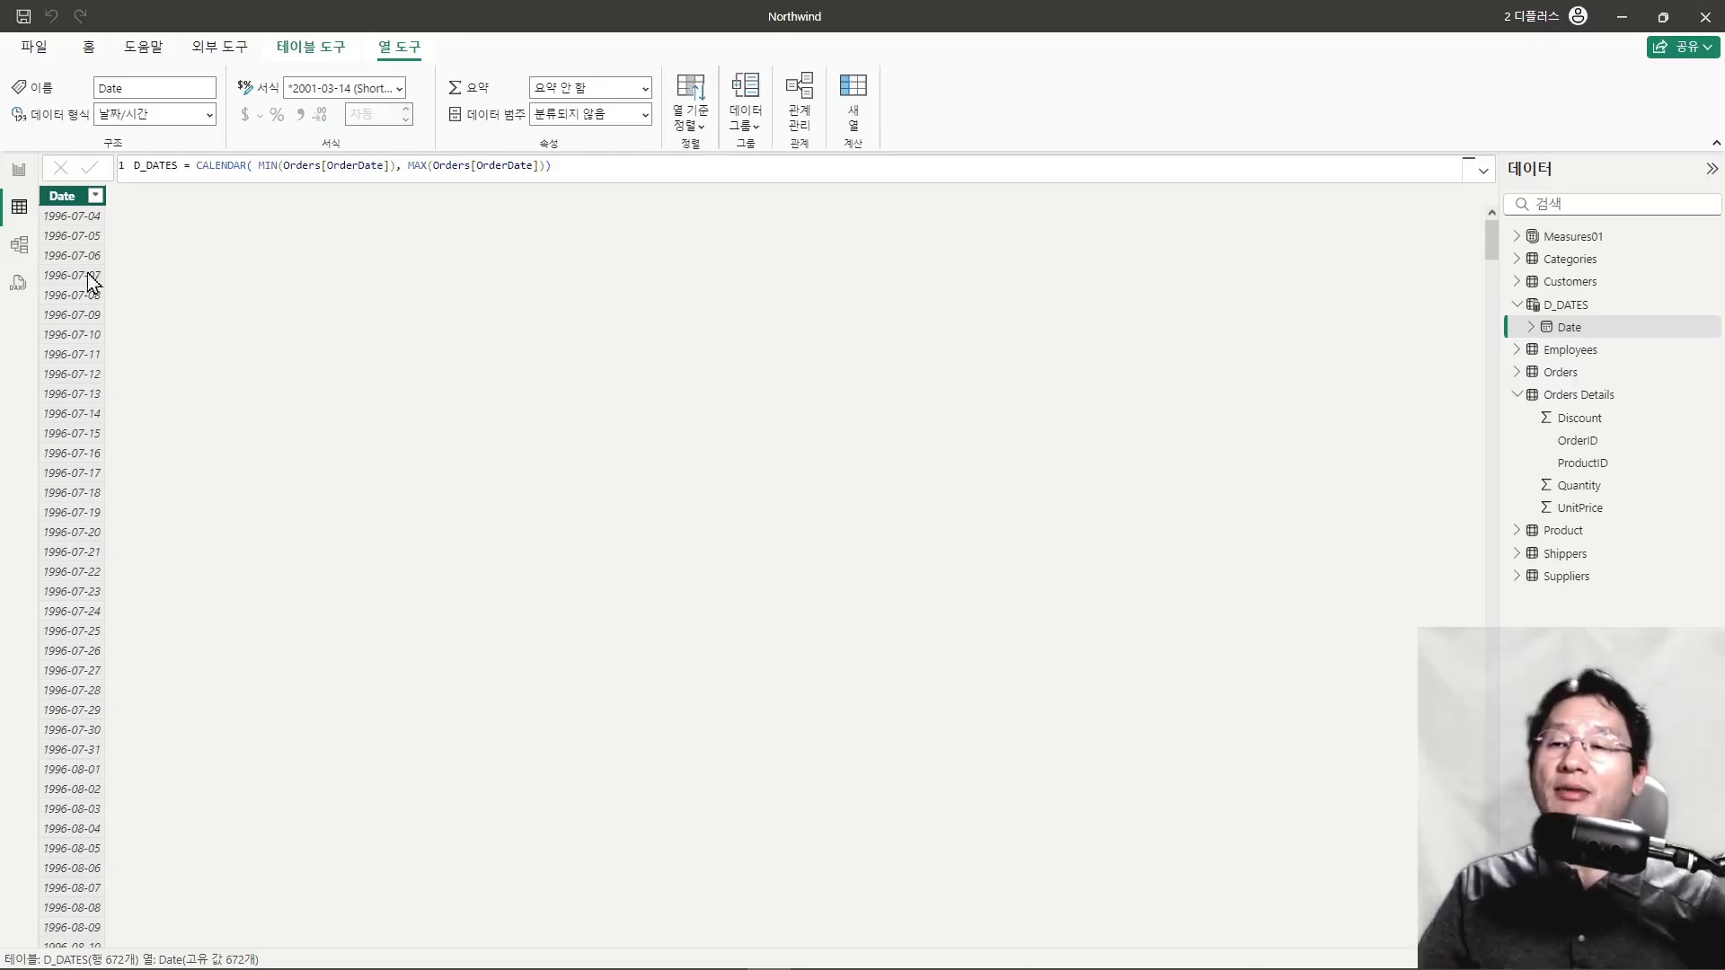
Step: Review in the model view how OrderDate in Orders relates to Date in D_DATES
left_click(20, 248)
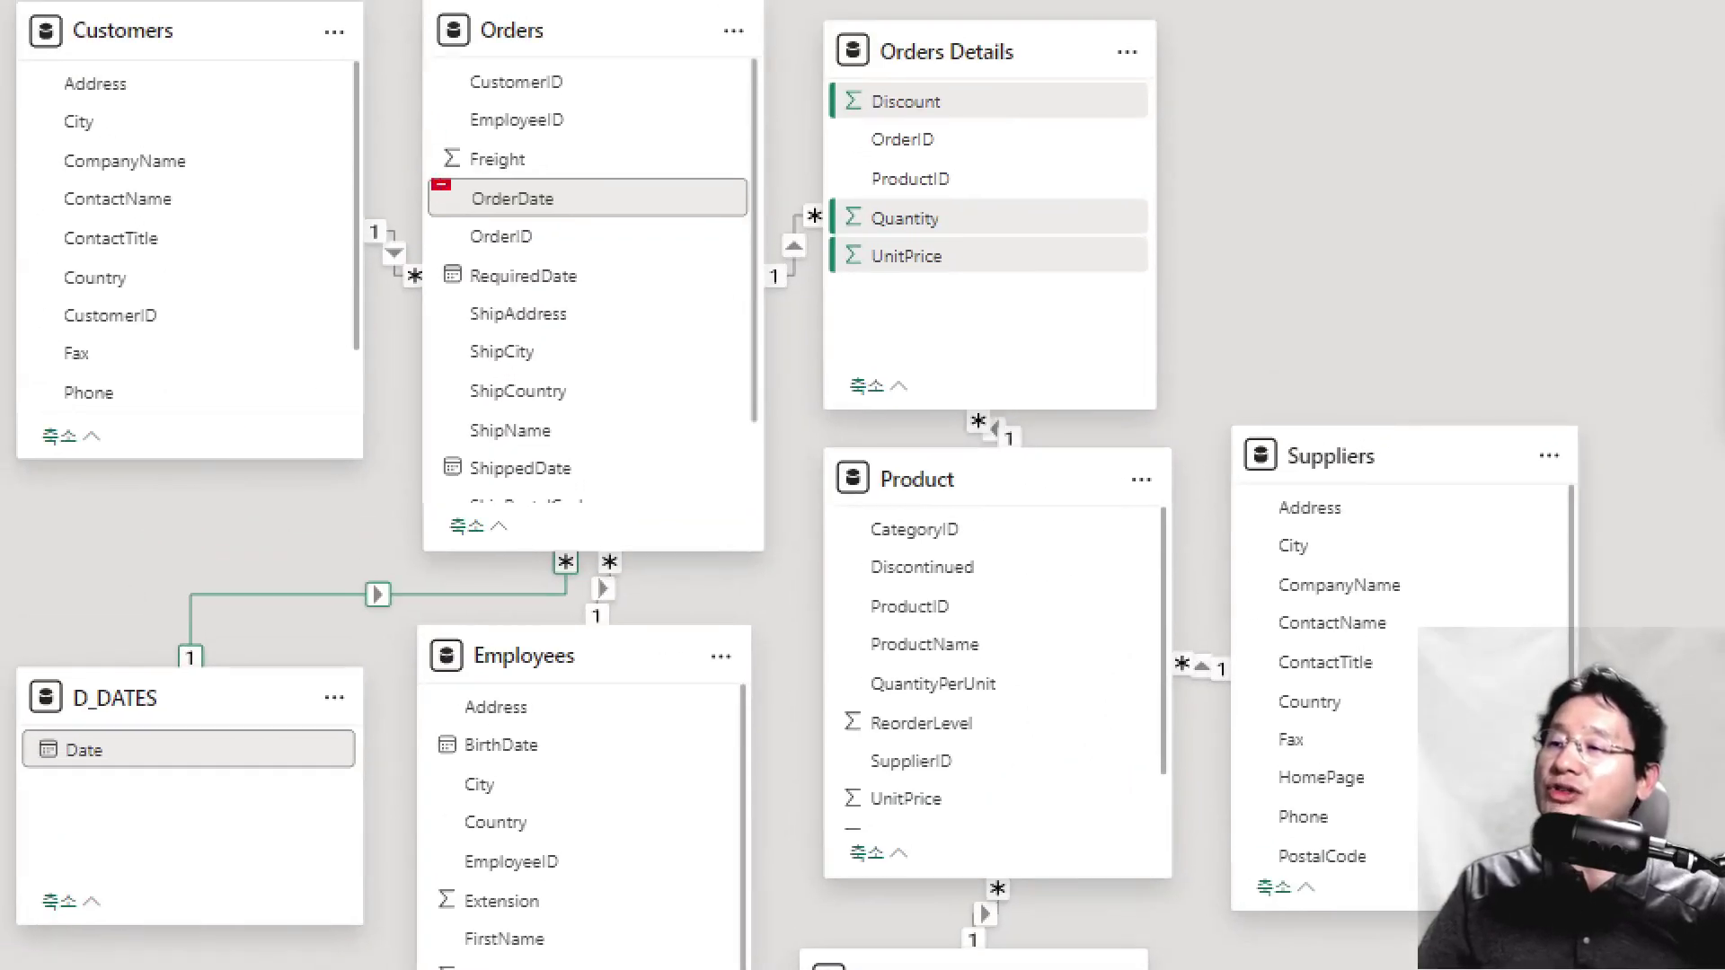
left_click_drag(432, 180, 593, 217)
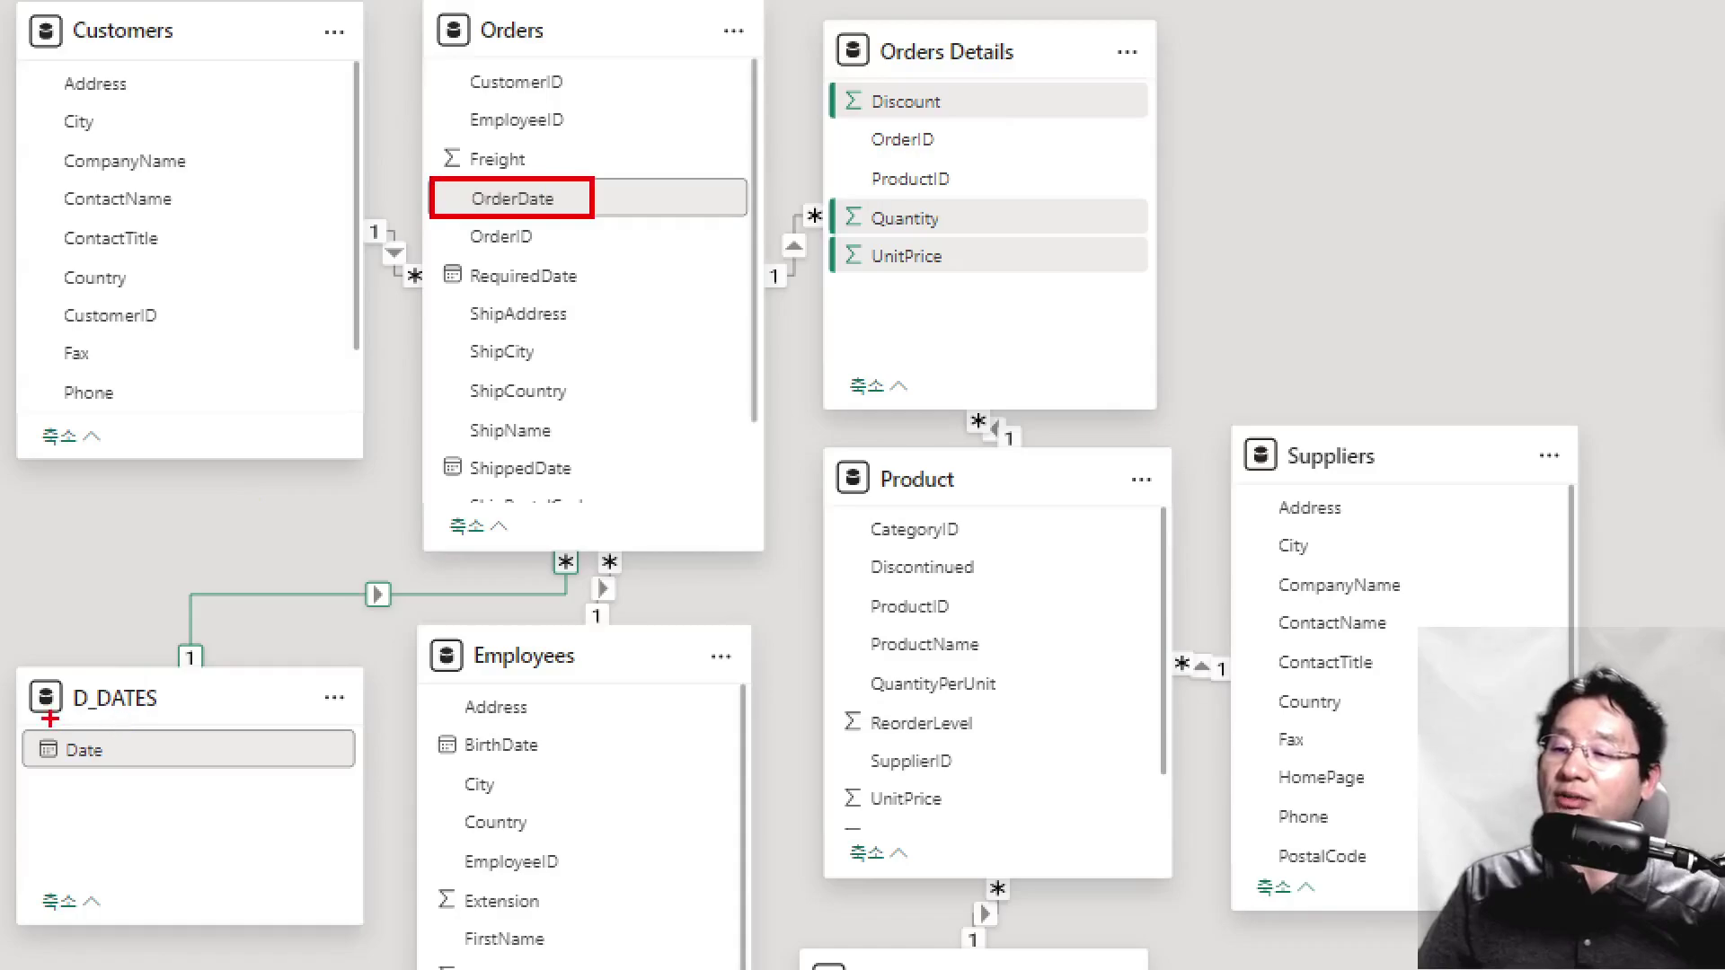
left_click_drag(33, 728, 159, 780)
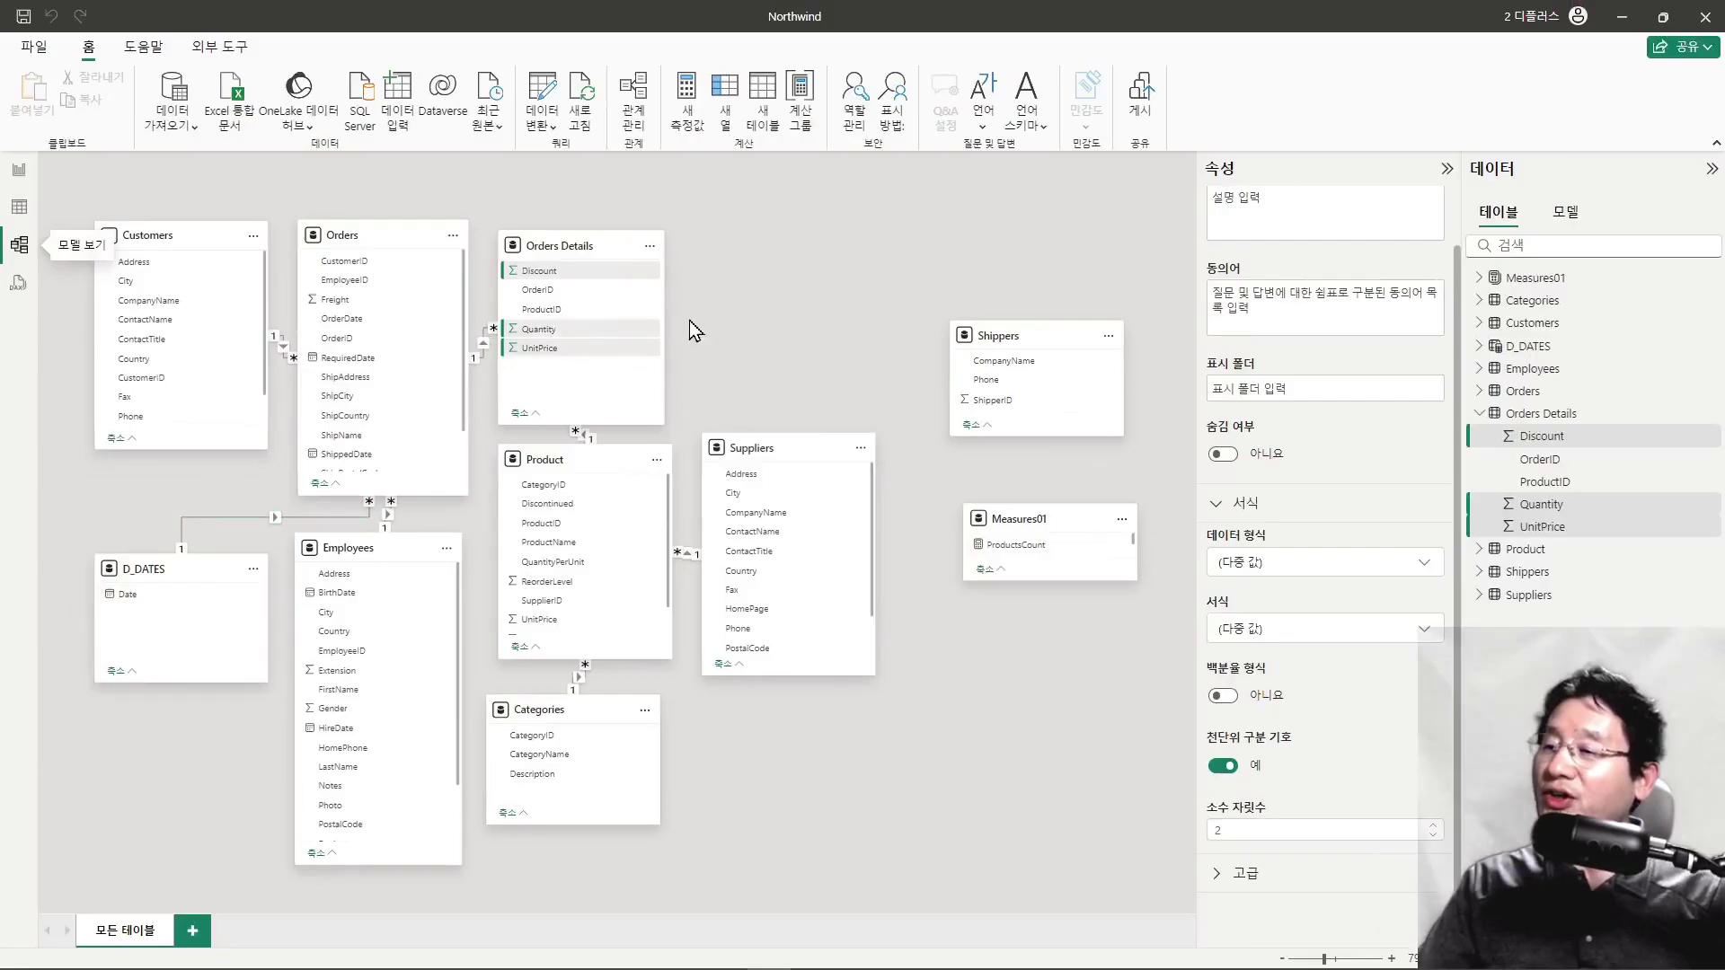
Step: Return to the report view, widen the field list and review the measures in the Measures01 table
left_click(18, 170)
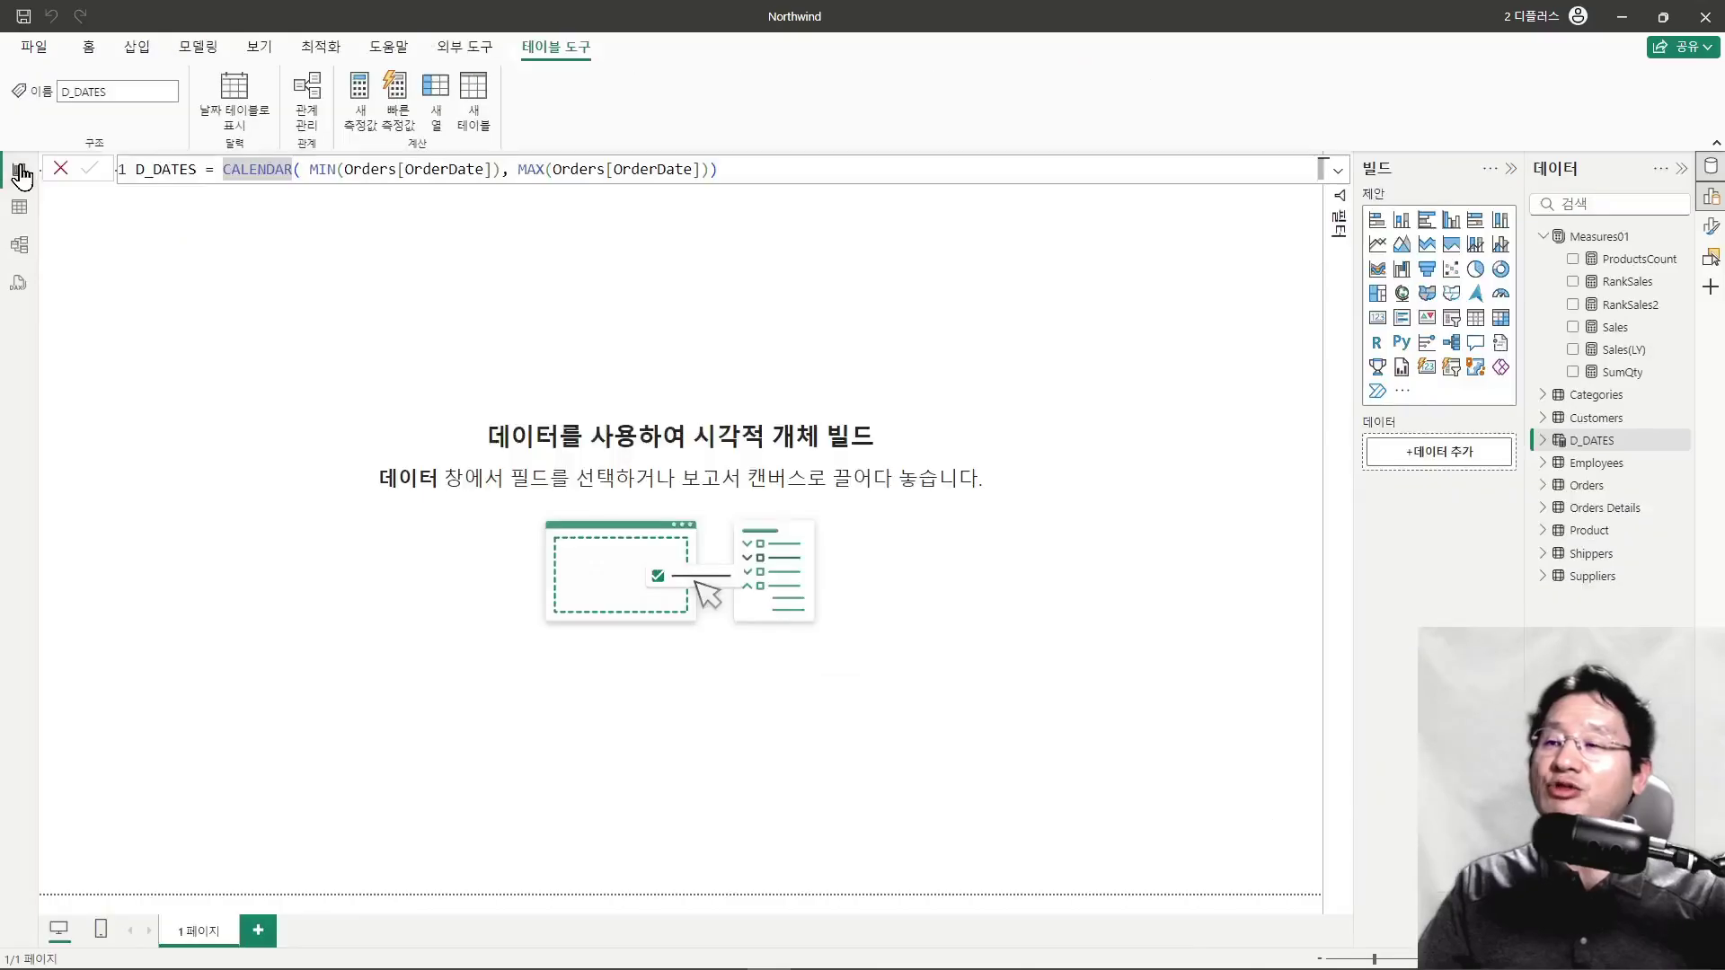
left_click(1598, 239)
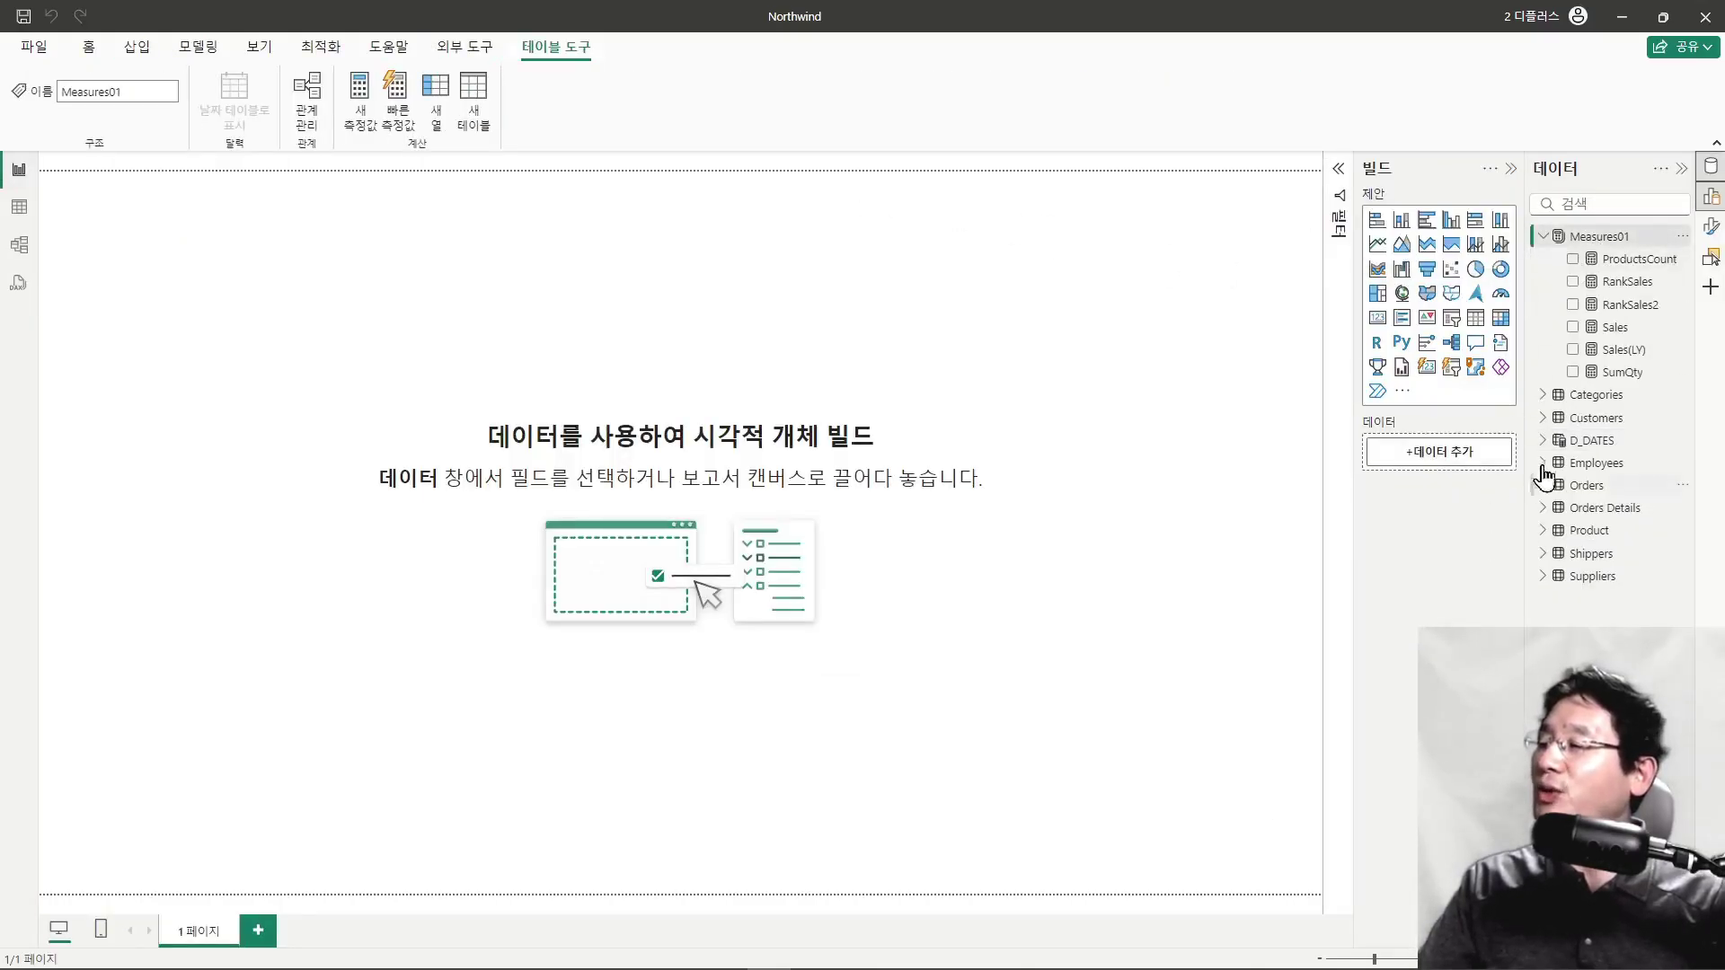
left_click_drag(1526, 304, 1484, 306)
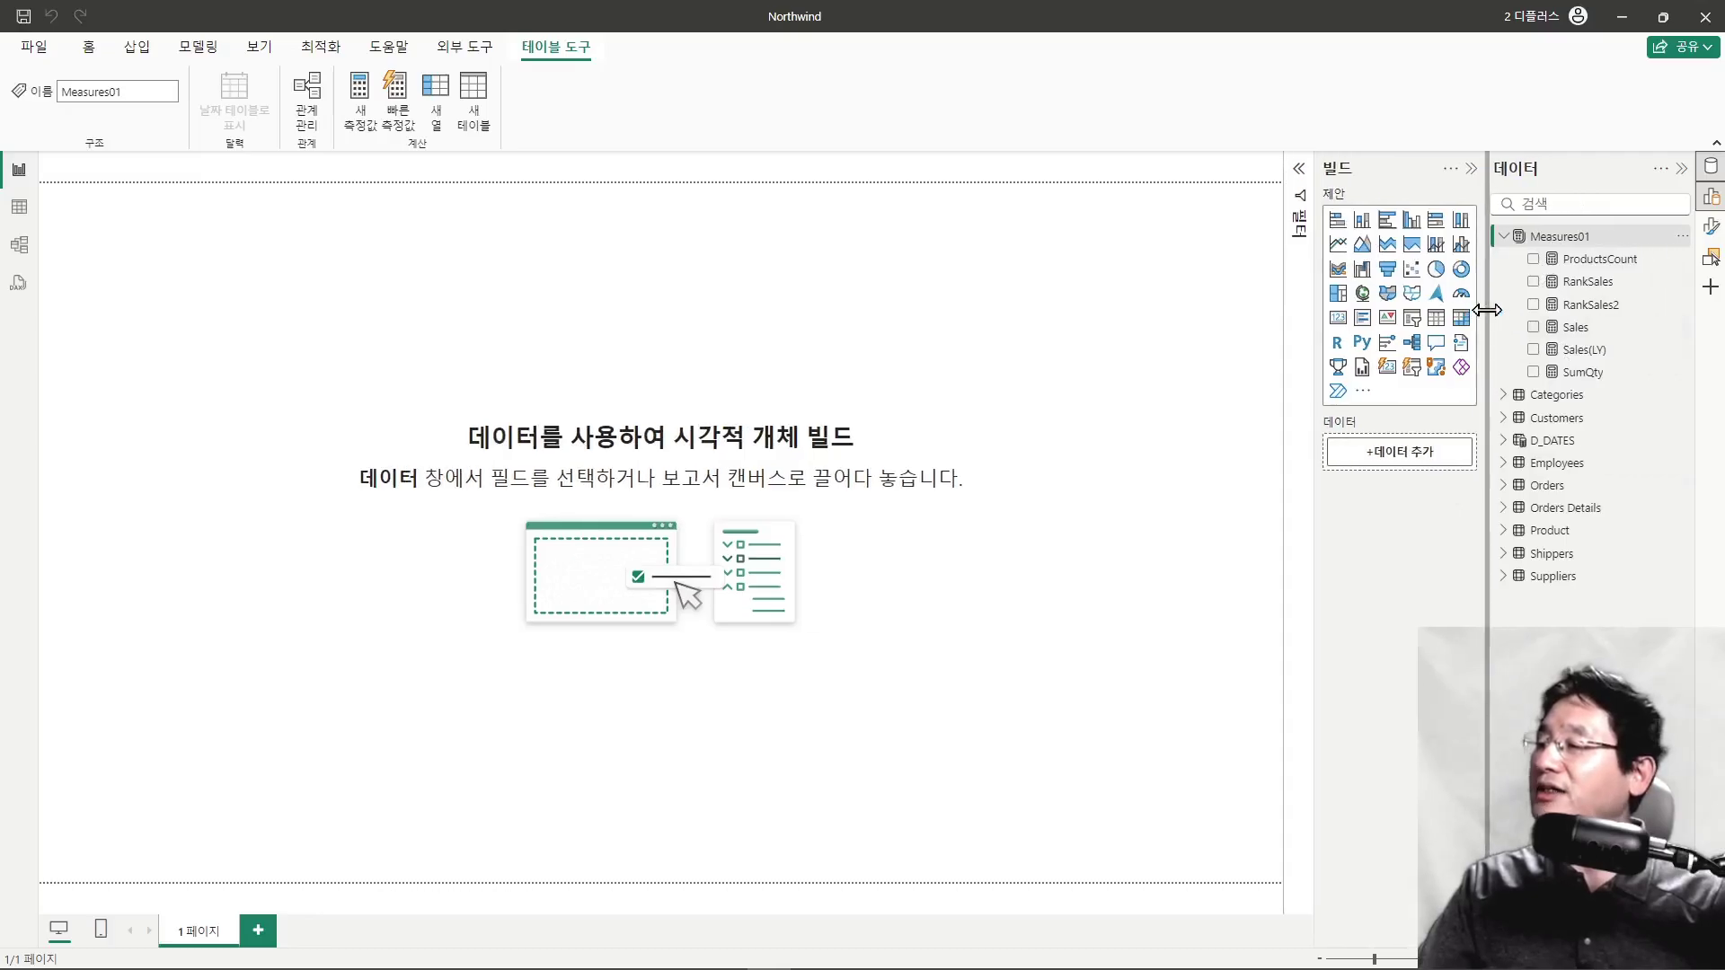
mouse_move(1583, 243)
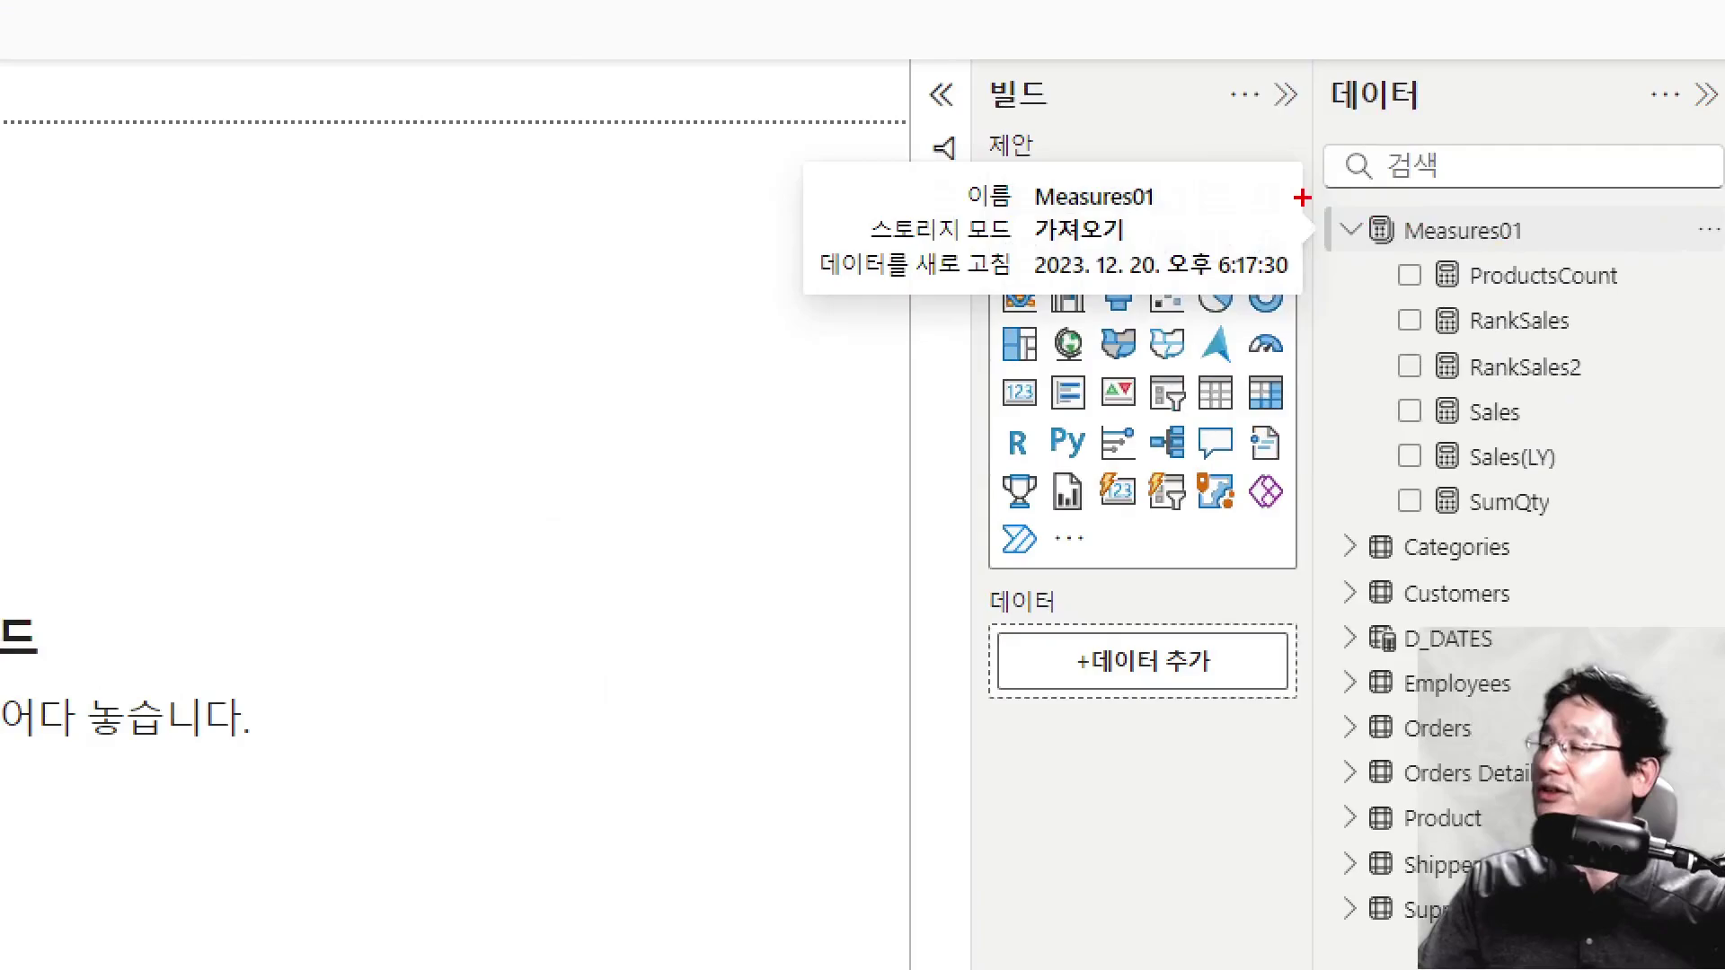
left_click_drag(1302, 198, 1538, 251)
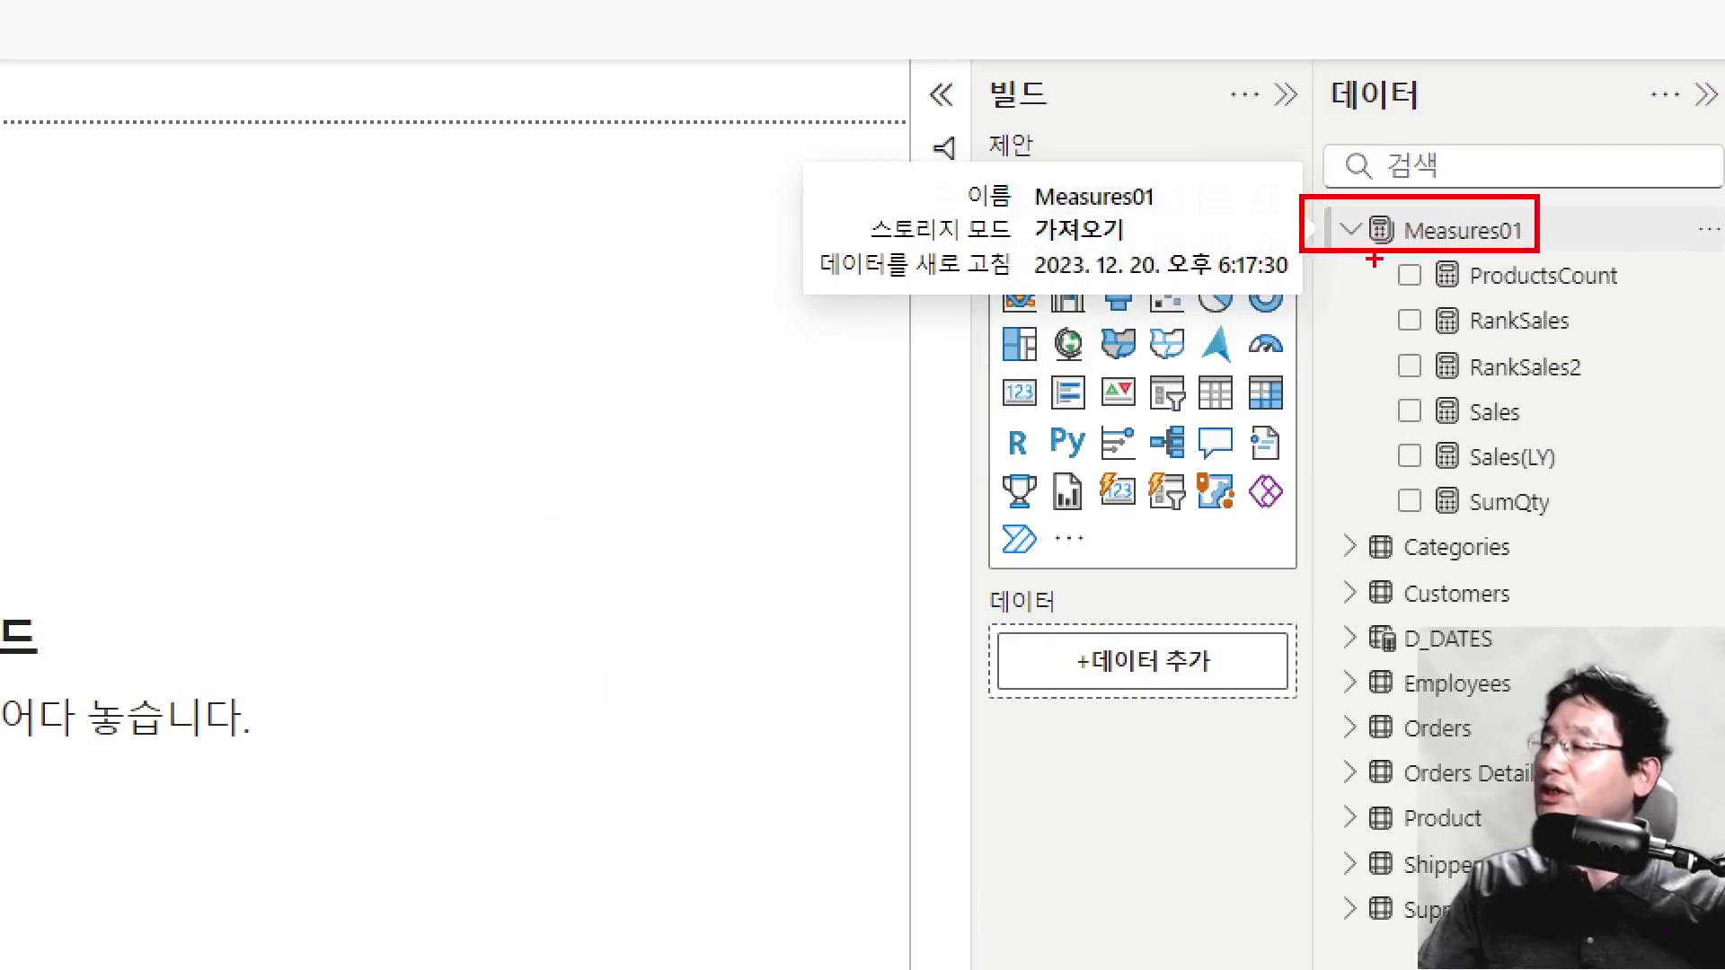
mouse_move(1373, 259)
left_mouse_down()
mouse_move(1582, 426)
mouse_move(1647, 530)
left_mouse_up()
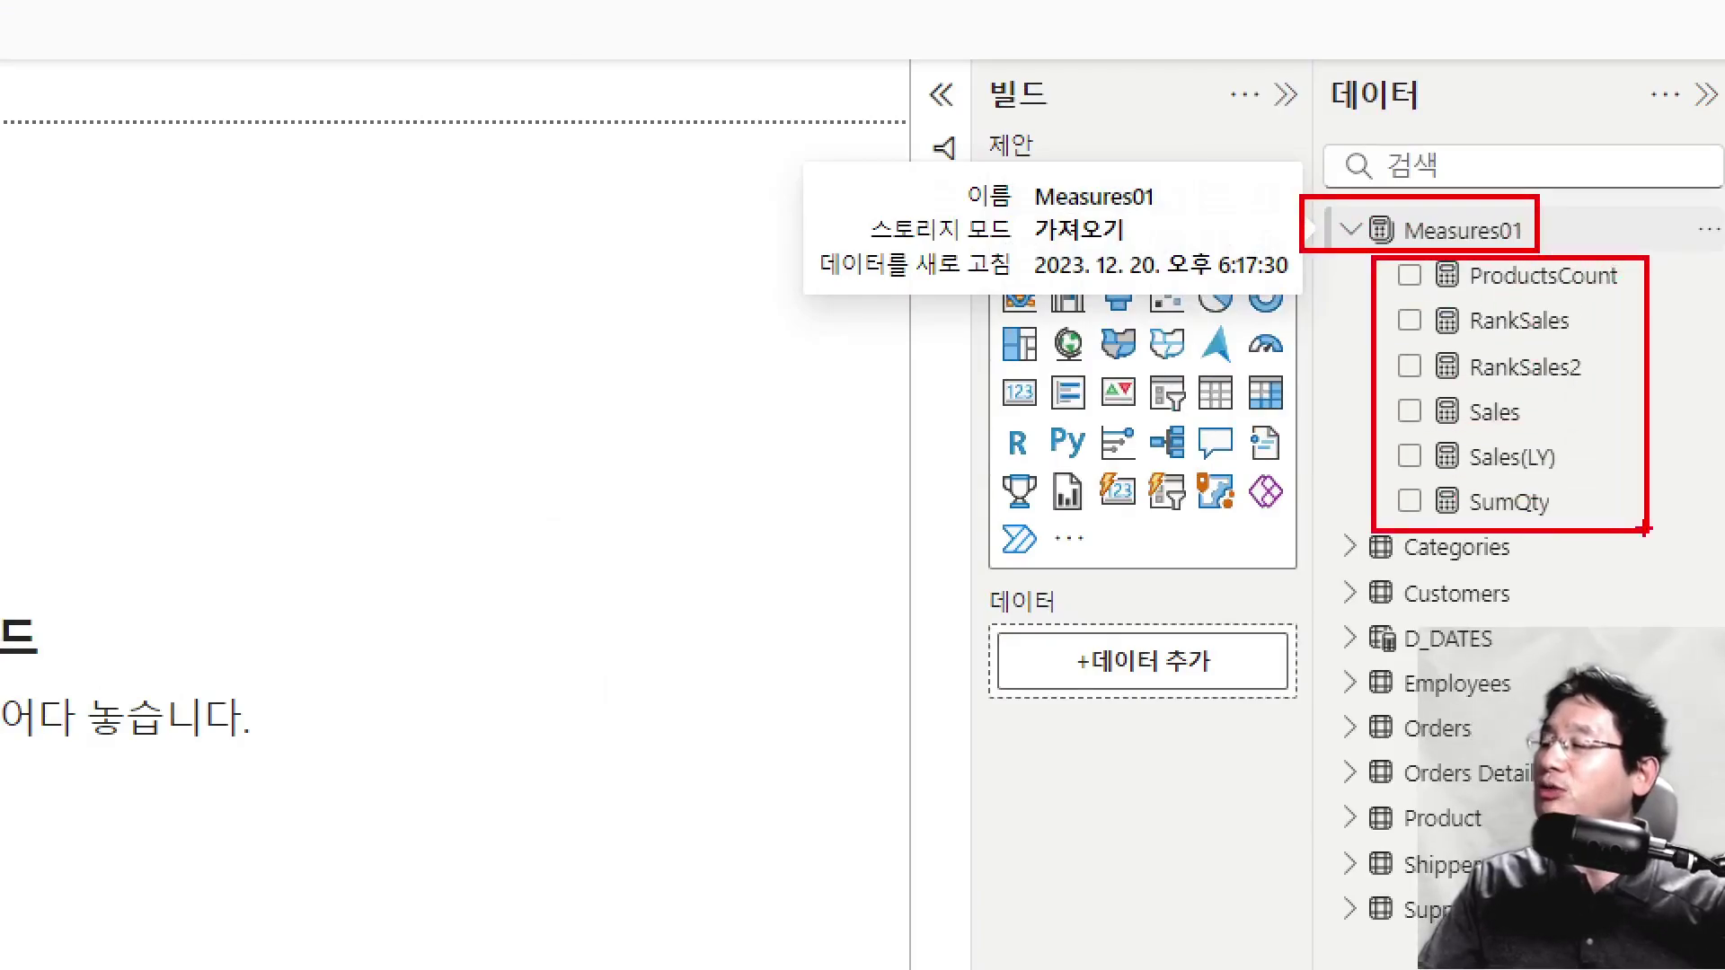
key("Escape")
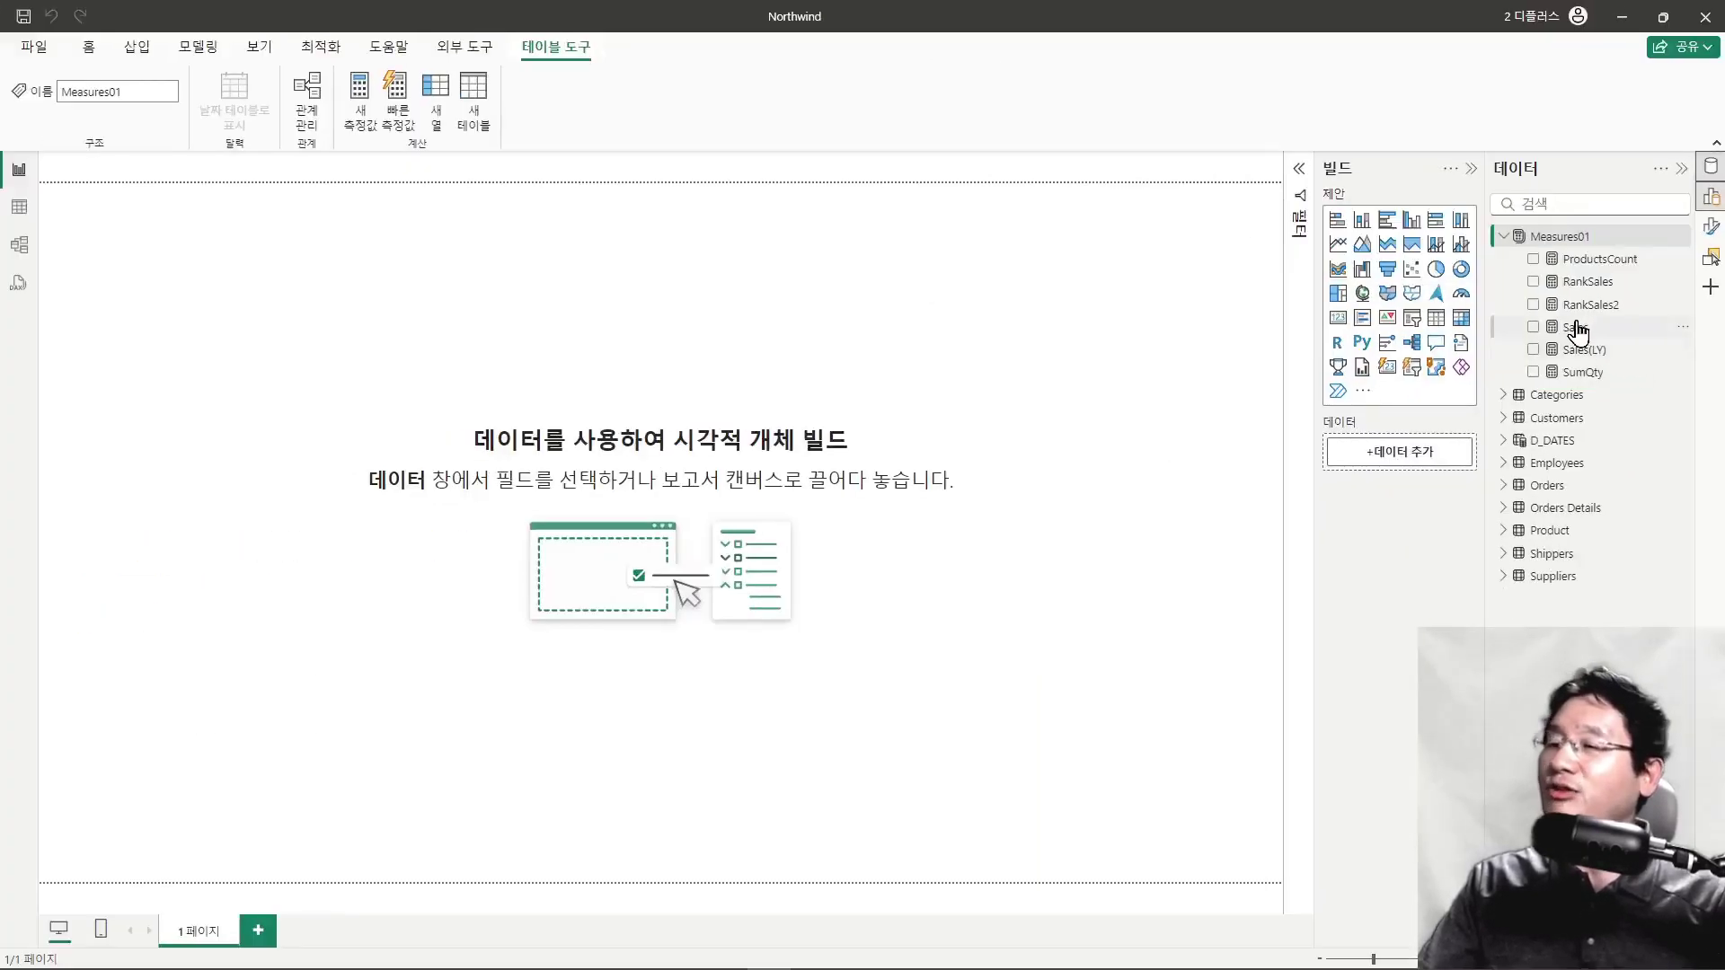
Step: Examine the formulas of the Sales and Sales(LY) measures, and glance at the D_DATES data before returning to the report view
left_click(1576, 329)
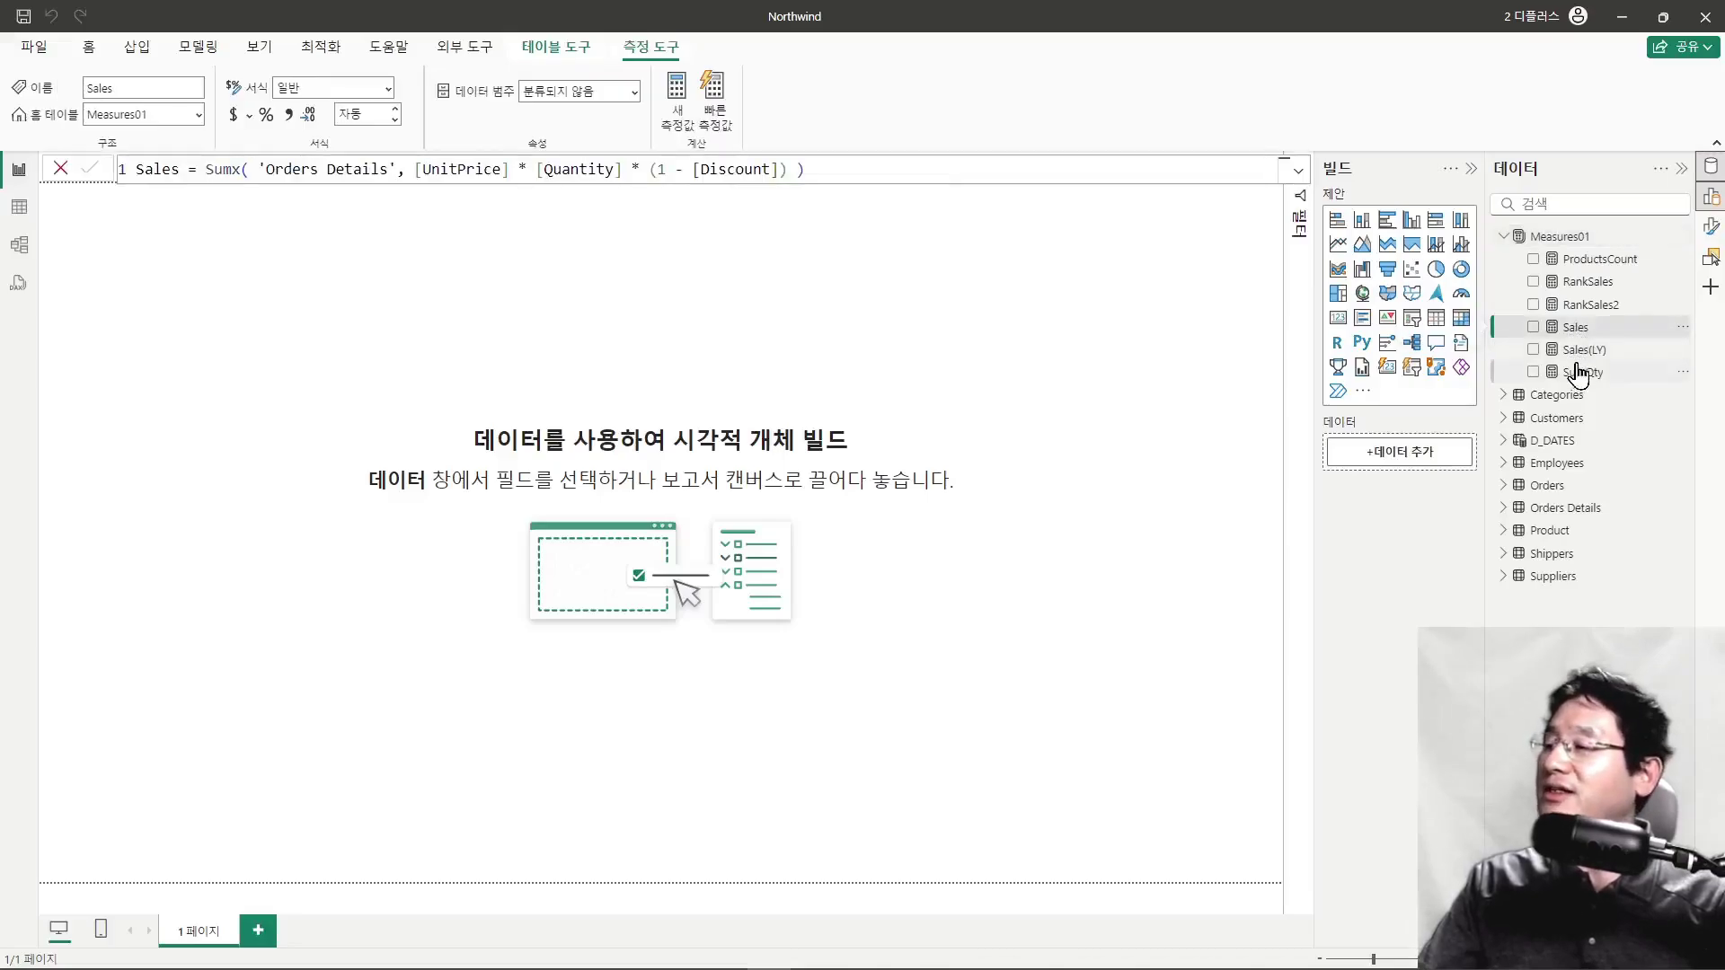
left_click(1578, 352)
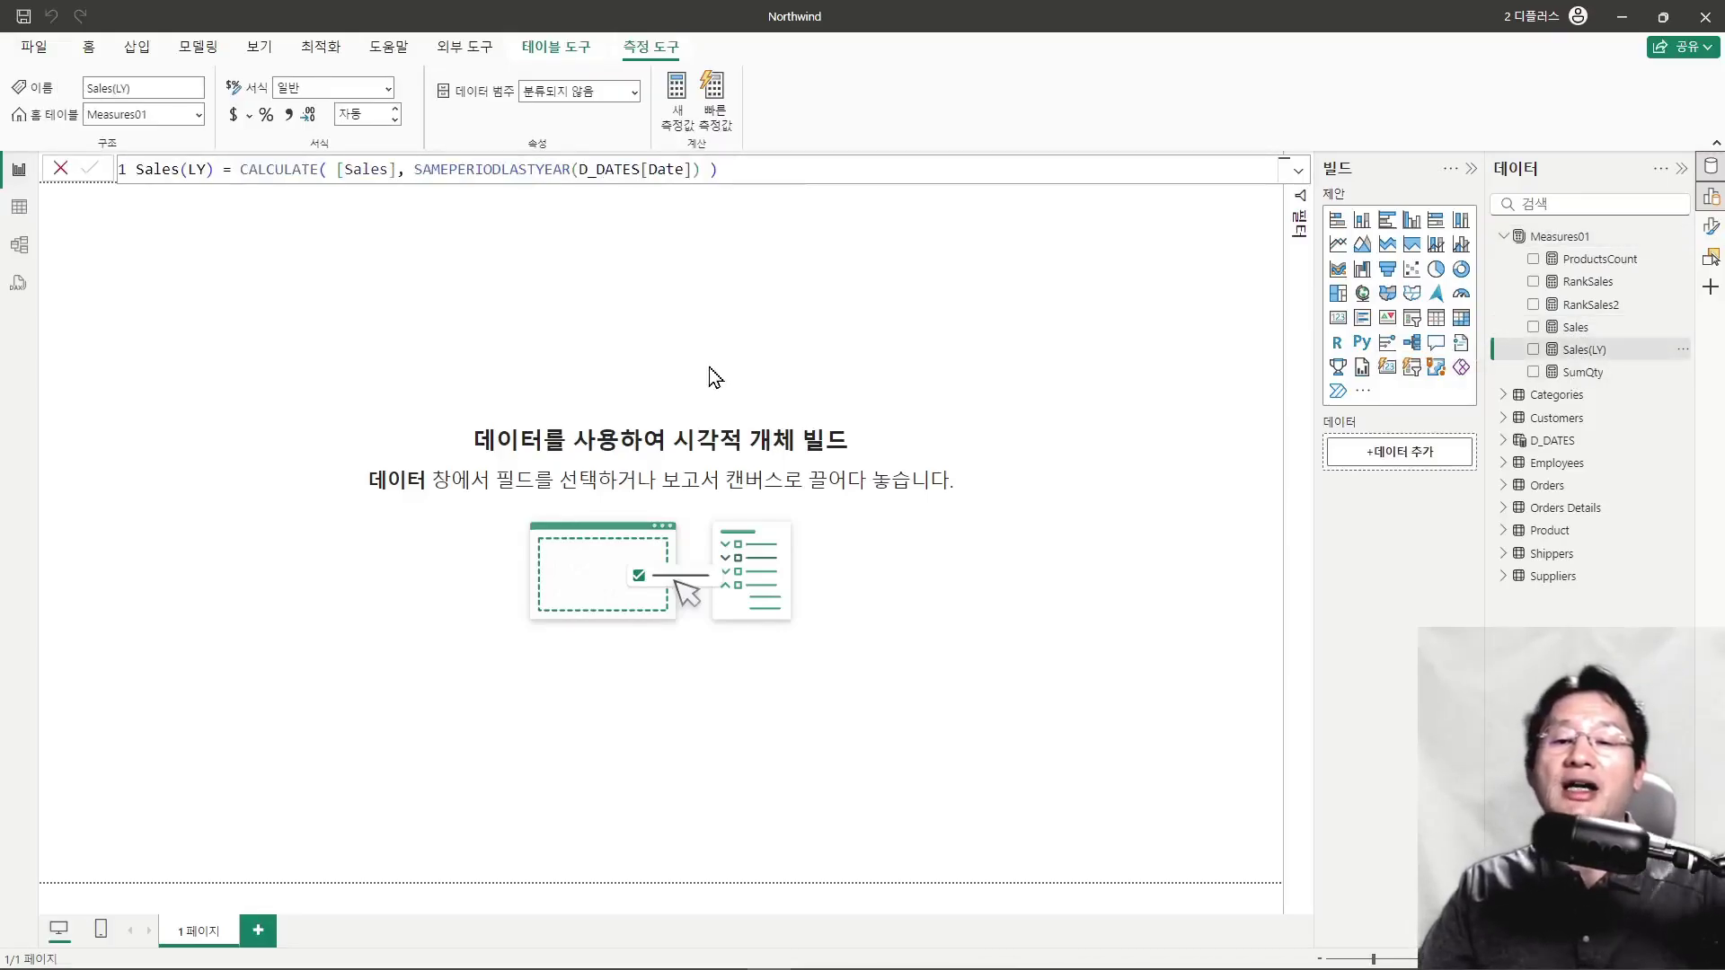
left_click(20, 216)
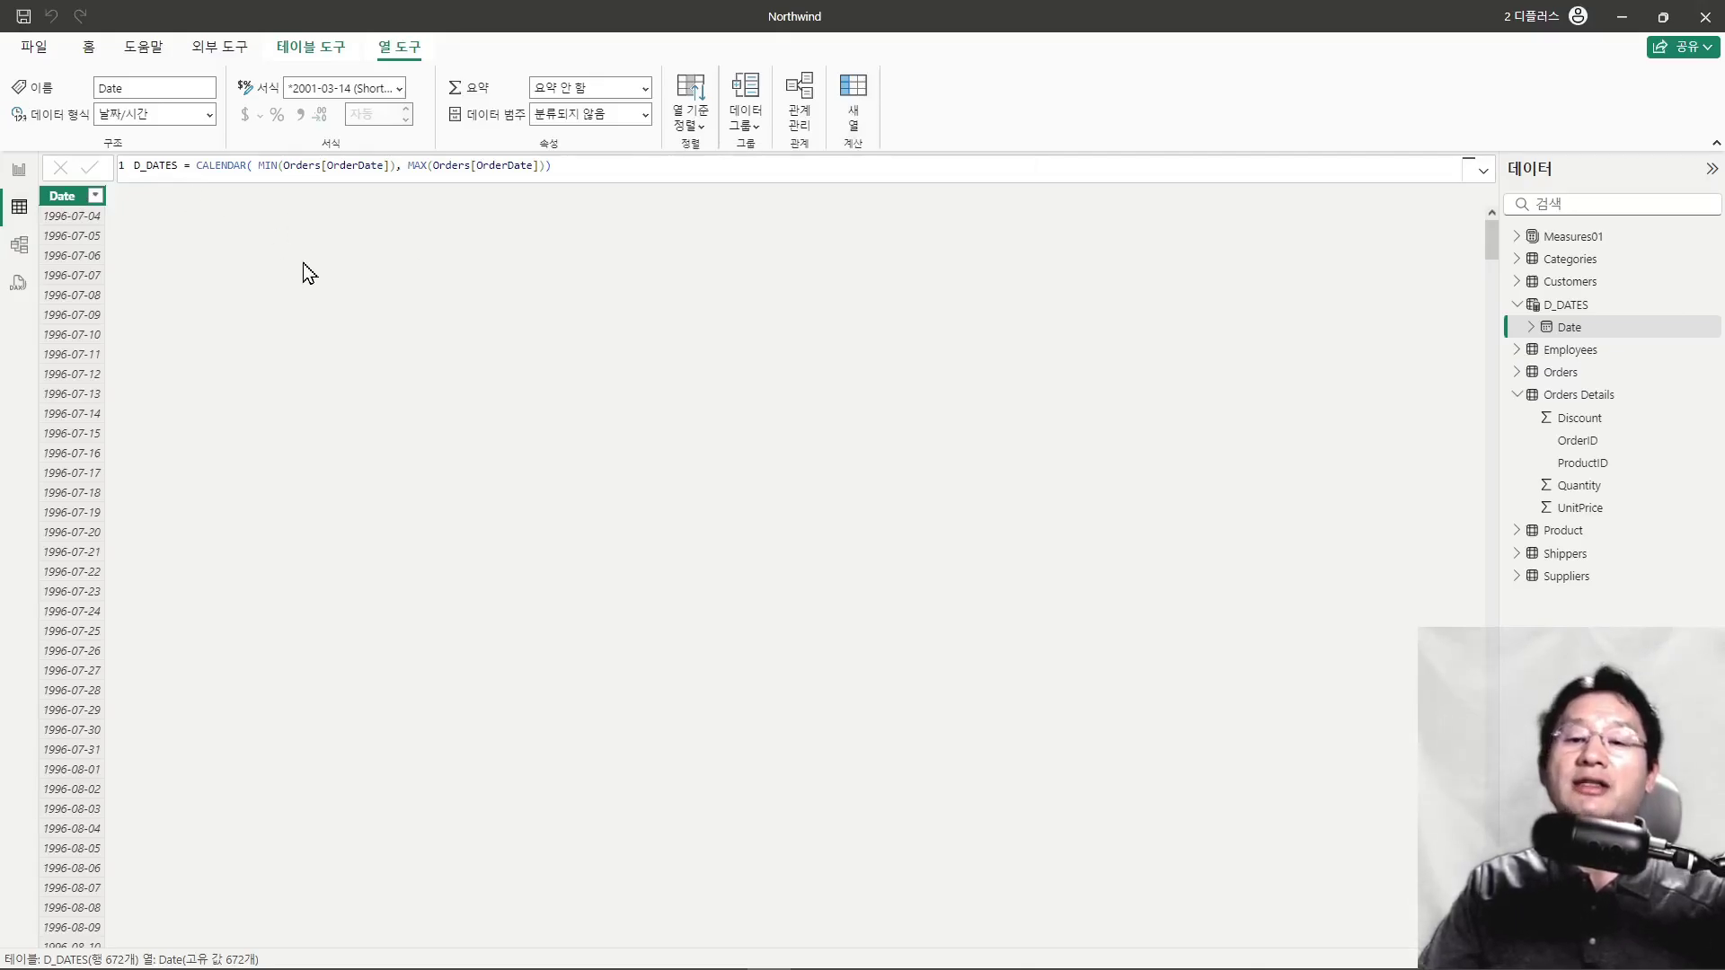
left_click(18, 170)
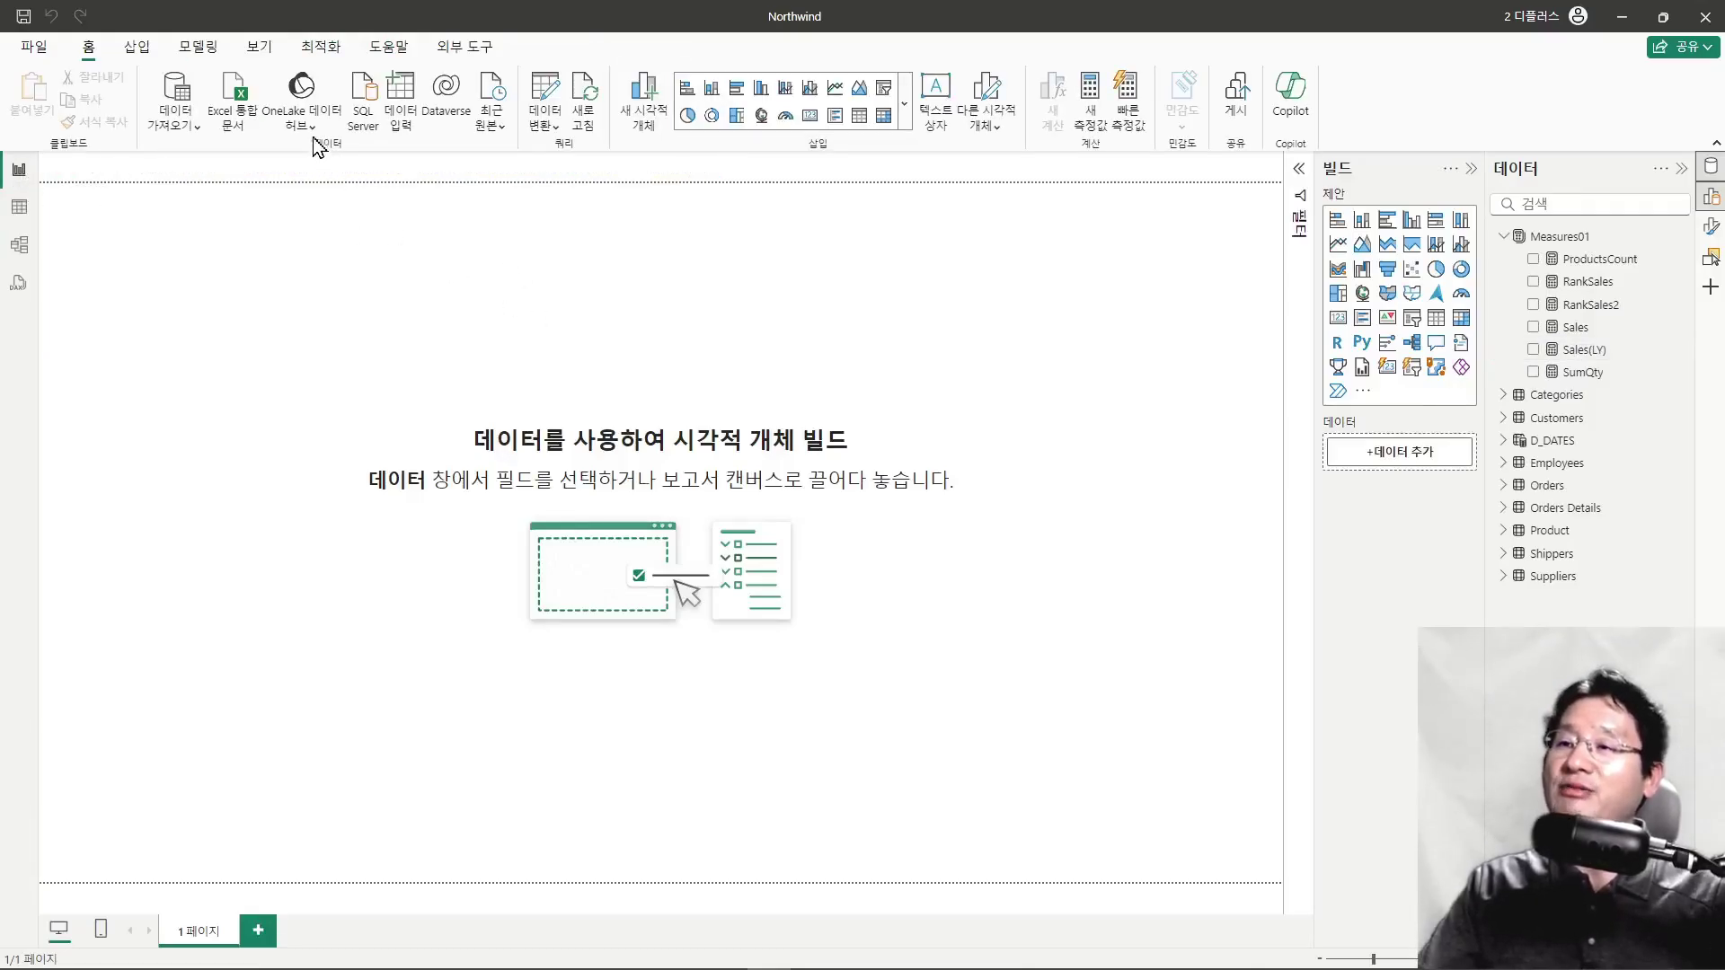
Step: Open the customization settings of the current report theme and review its text formatting for general text, titles, and cards and KPIs
left_click(267, 56)
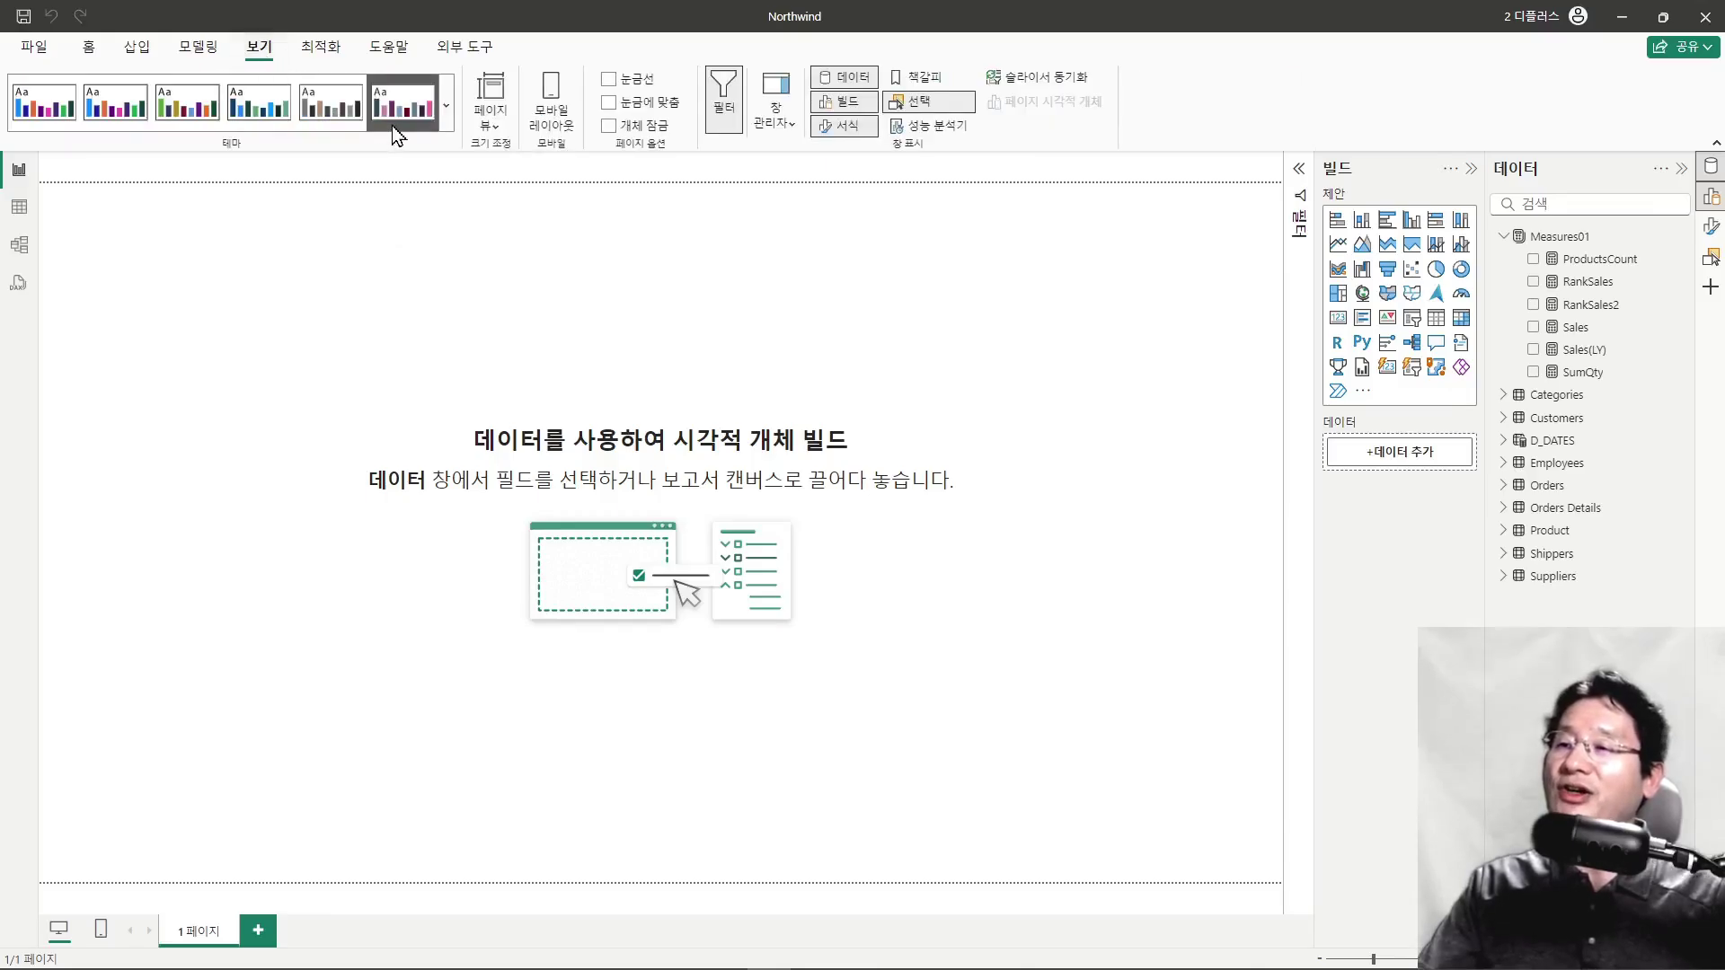
left_click(445, 110)
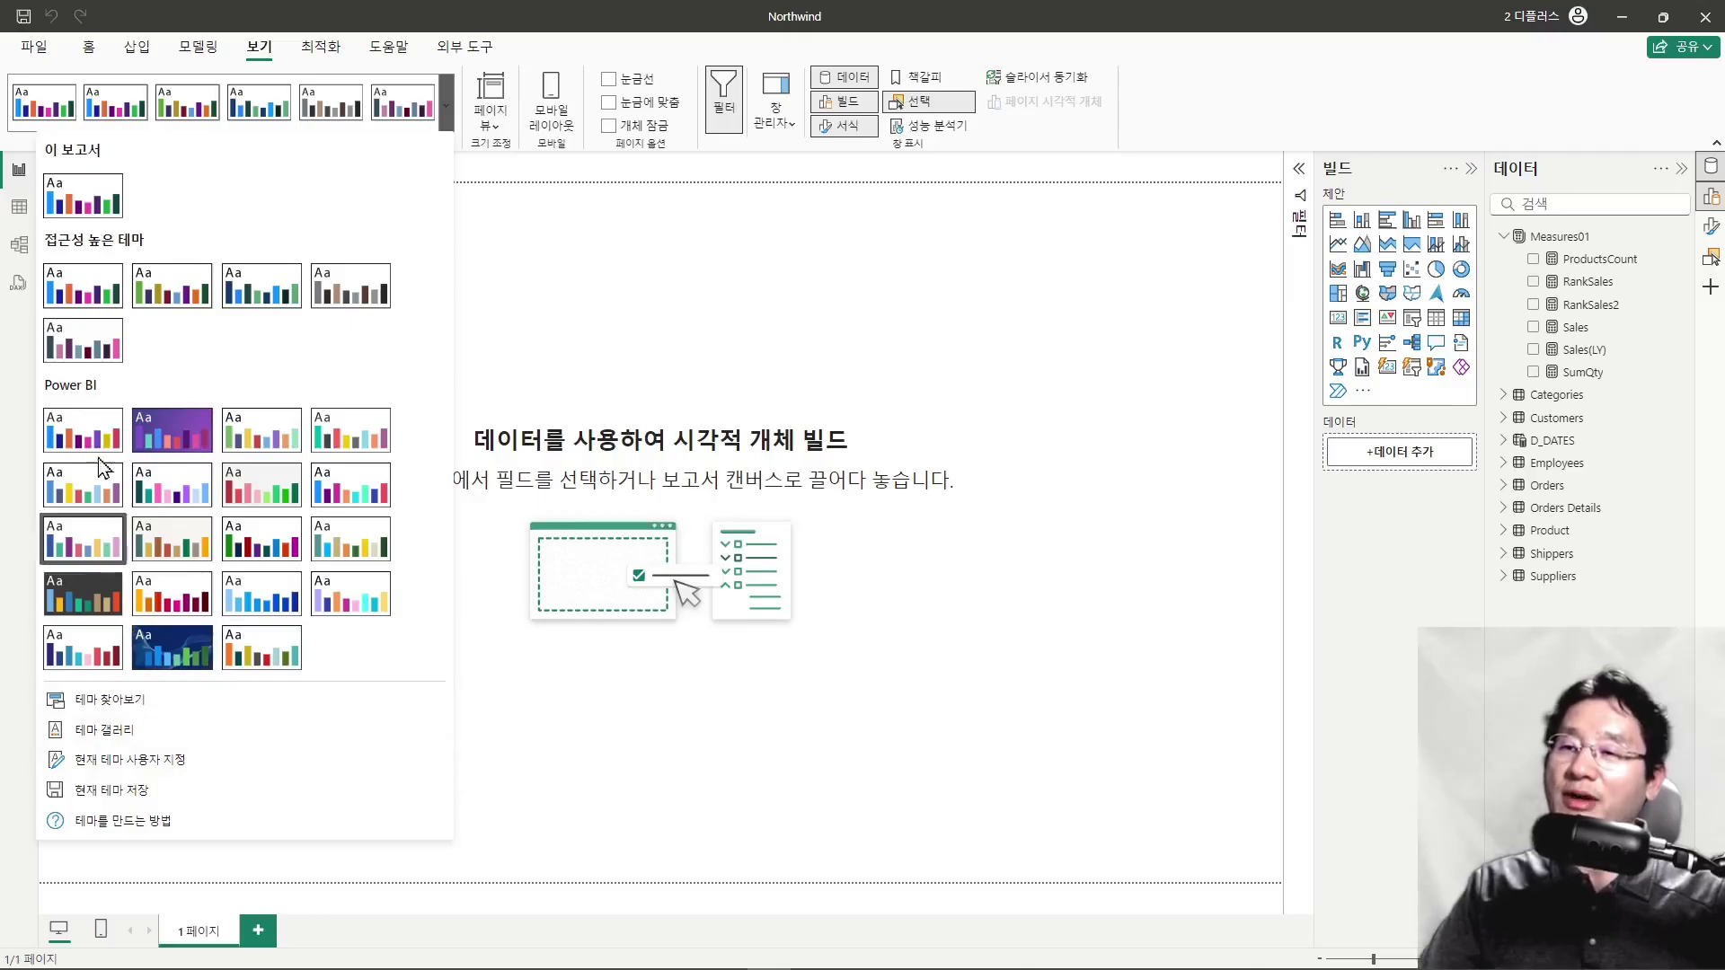
left_click(113, 762)
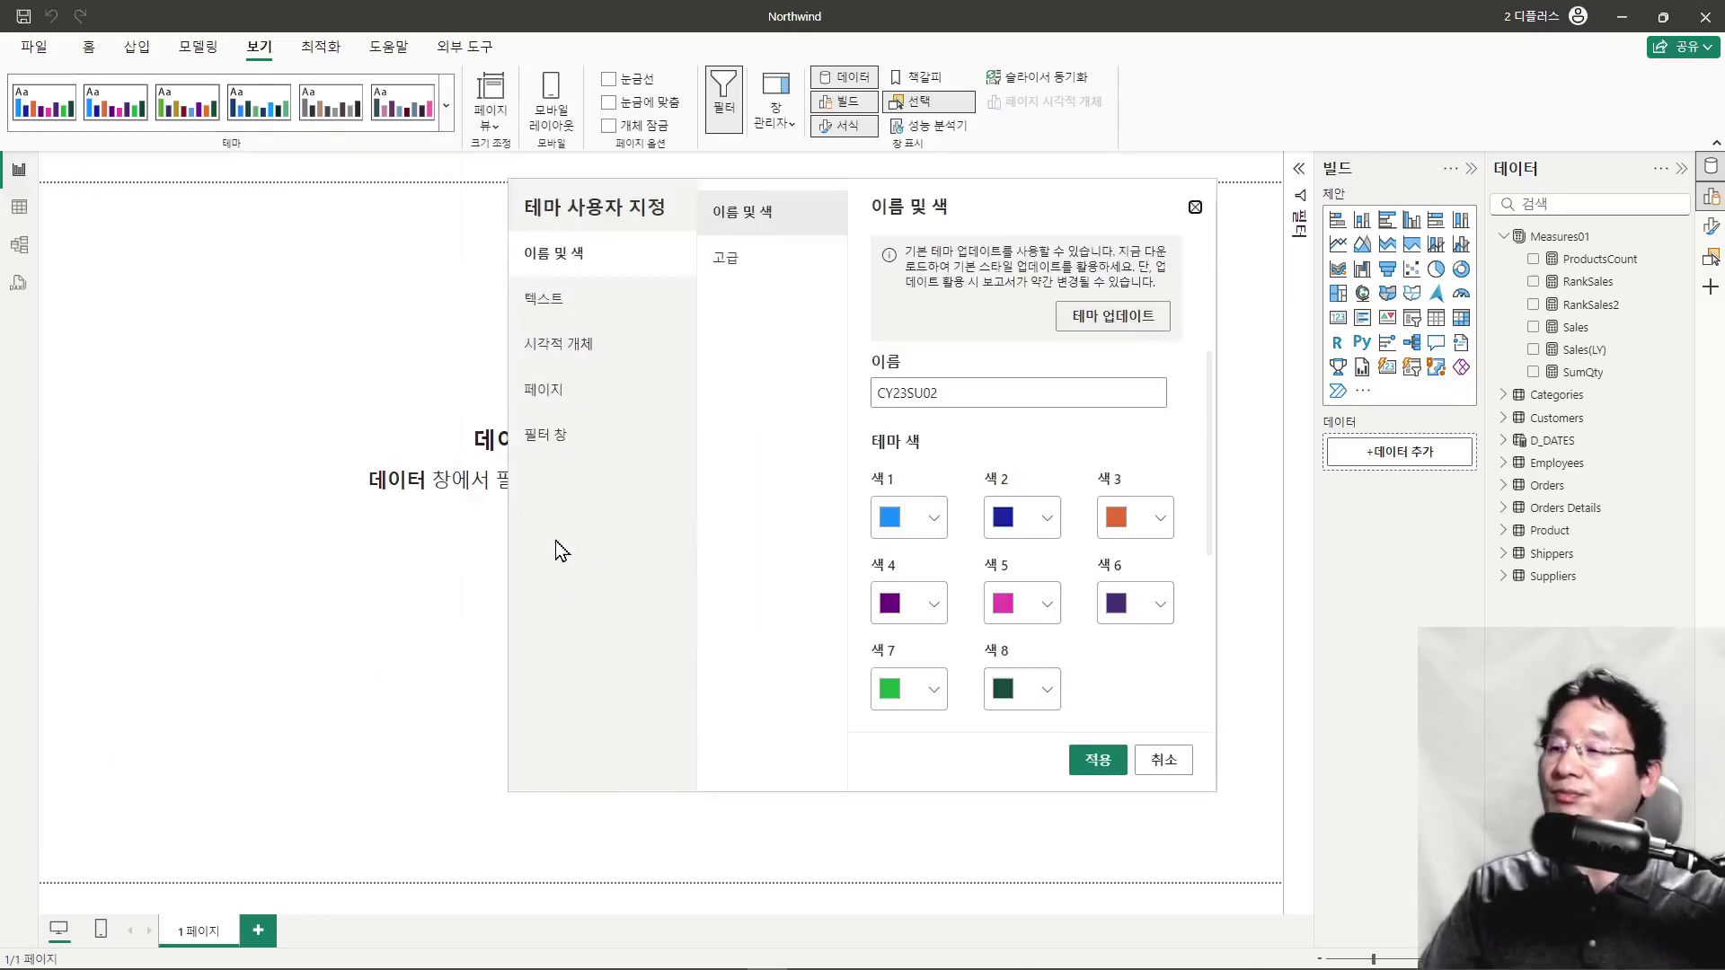
left_click(562, 312)
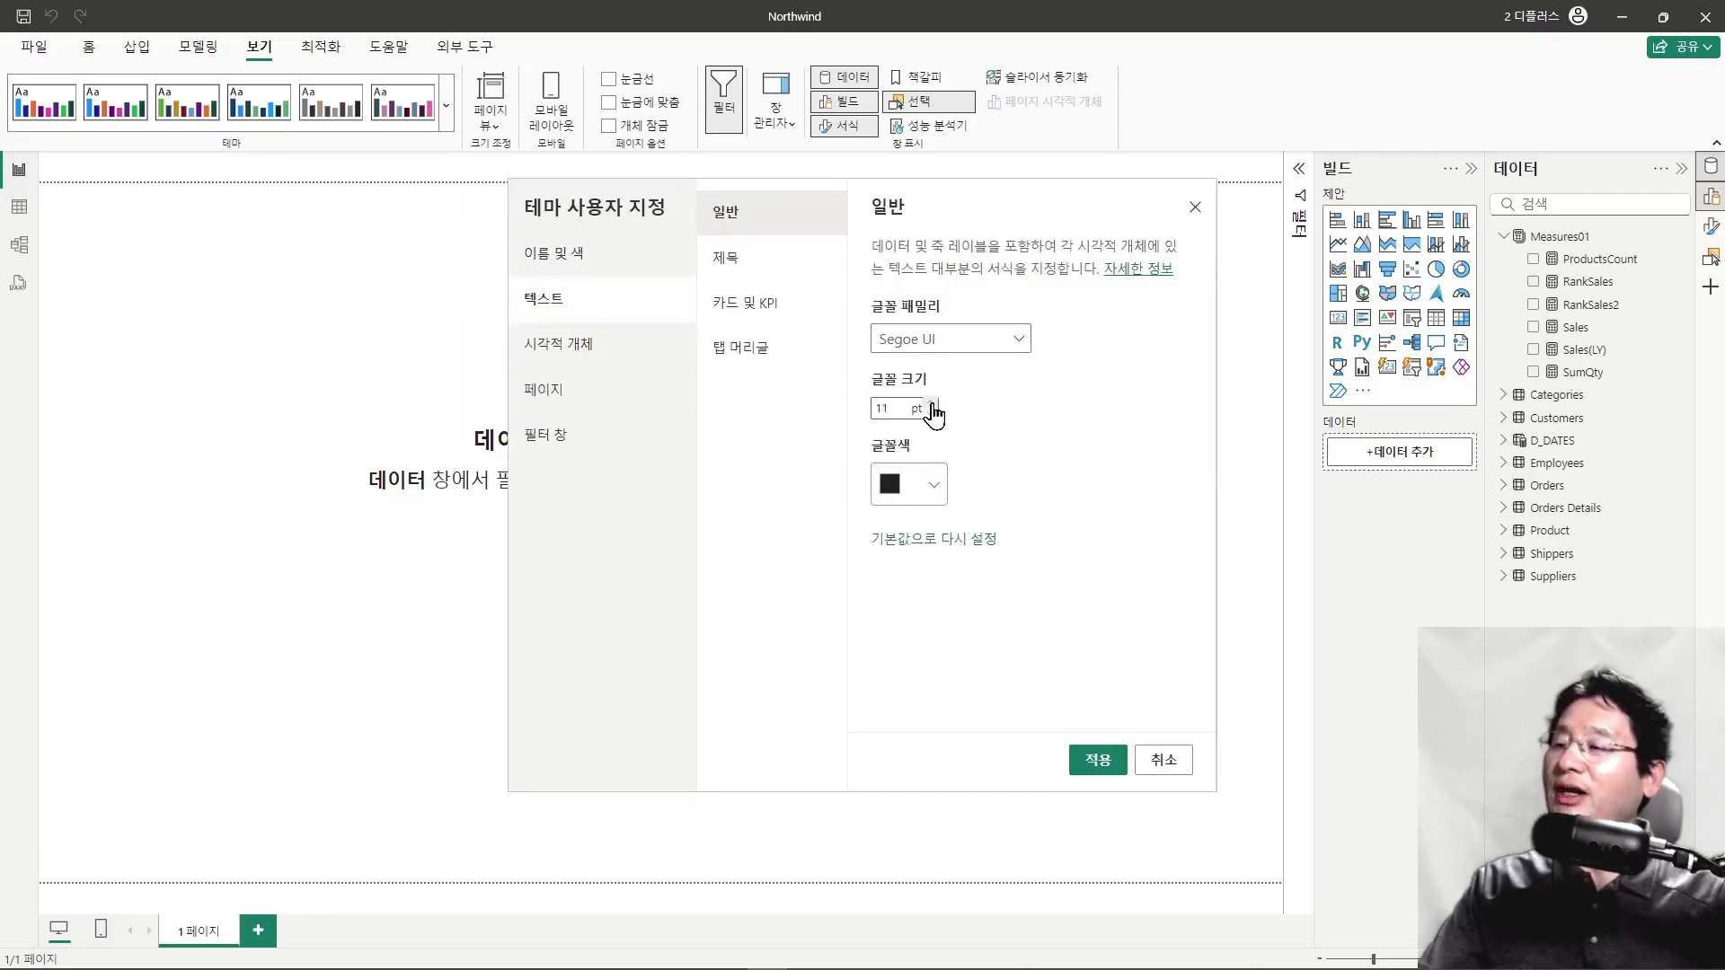
left_click(789, 267)
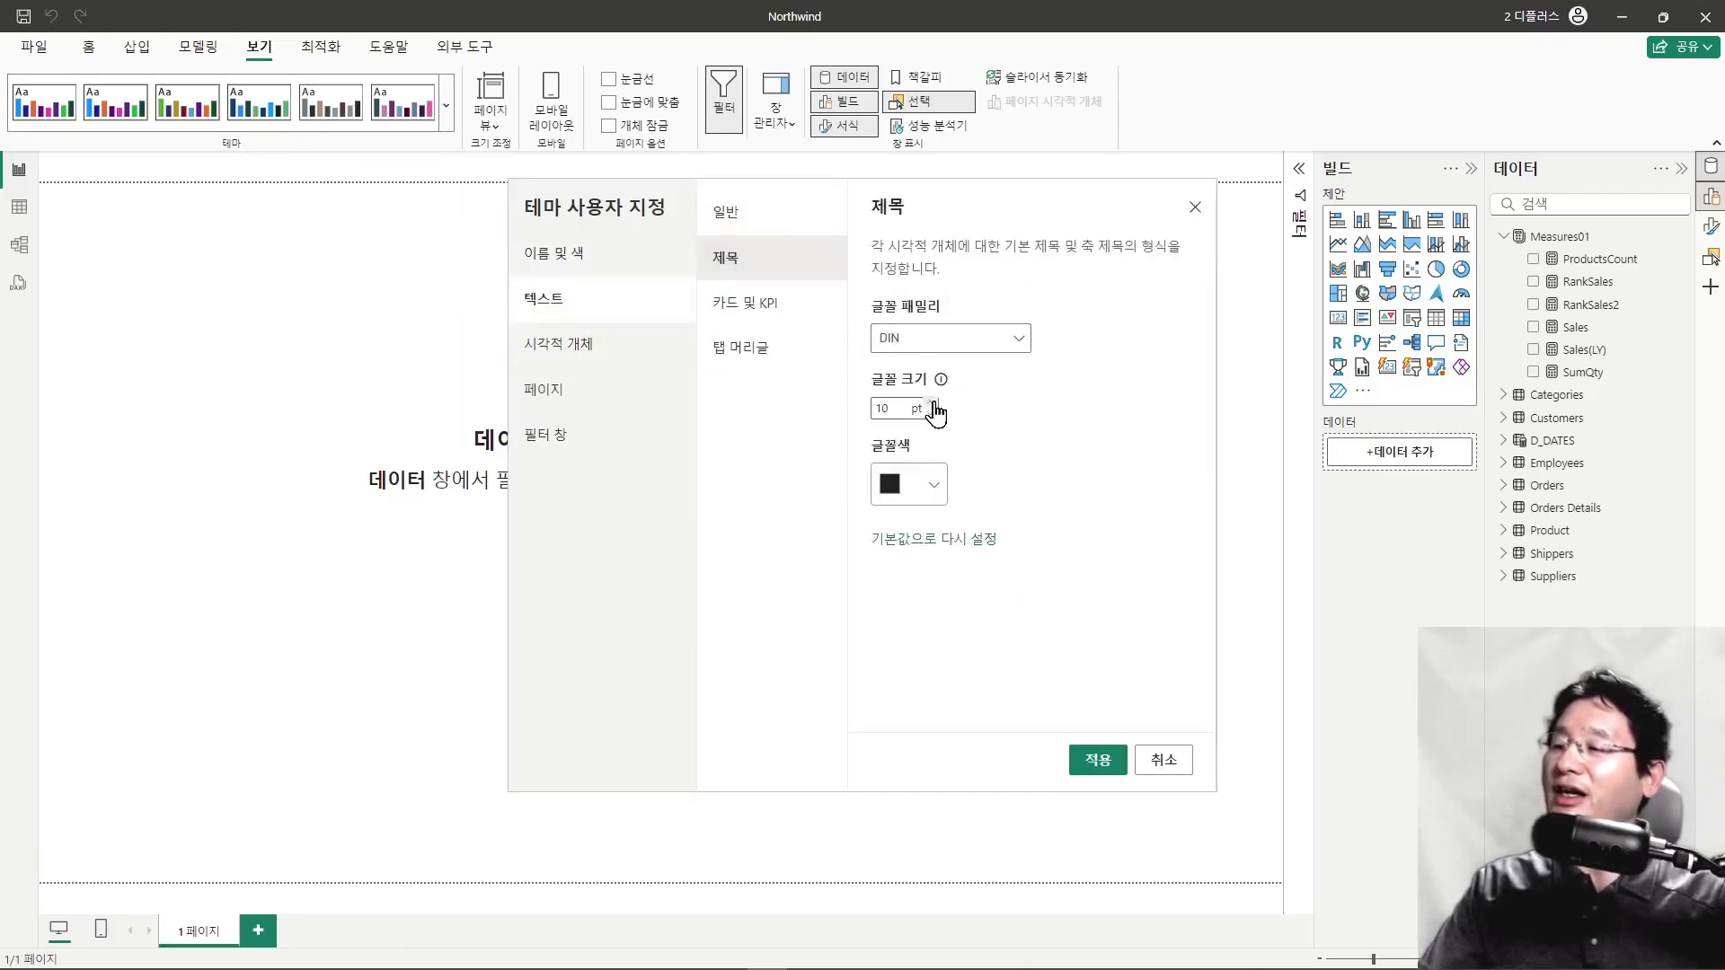
left_click(770, 305)
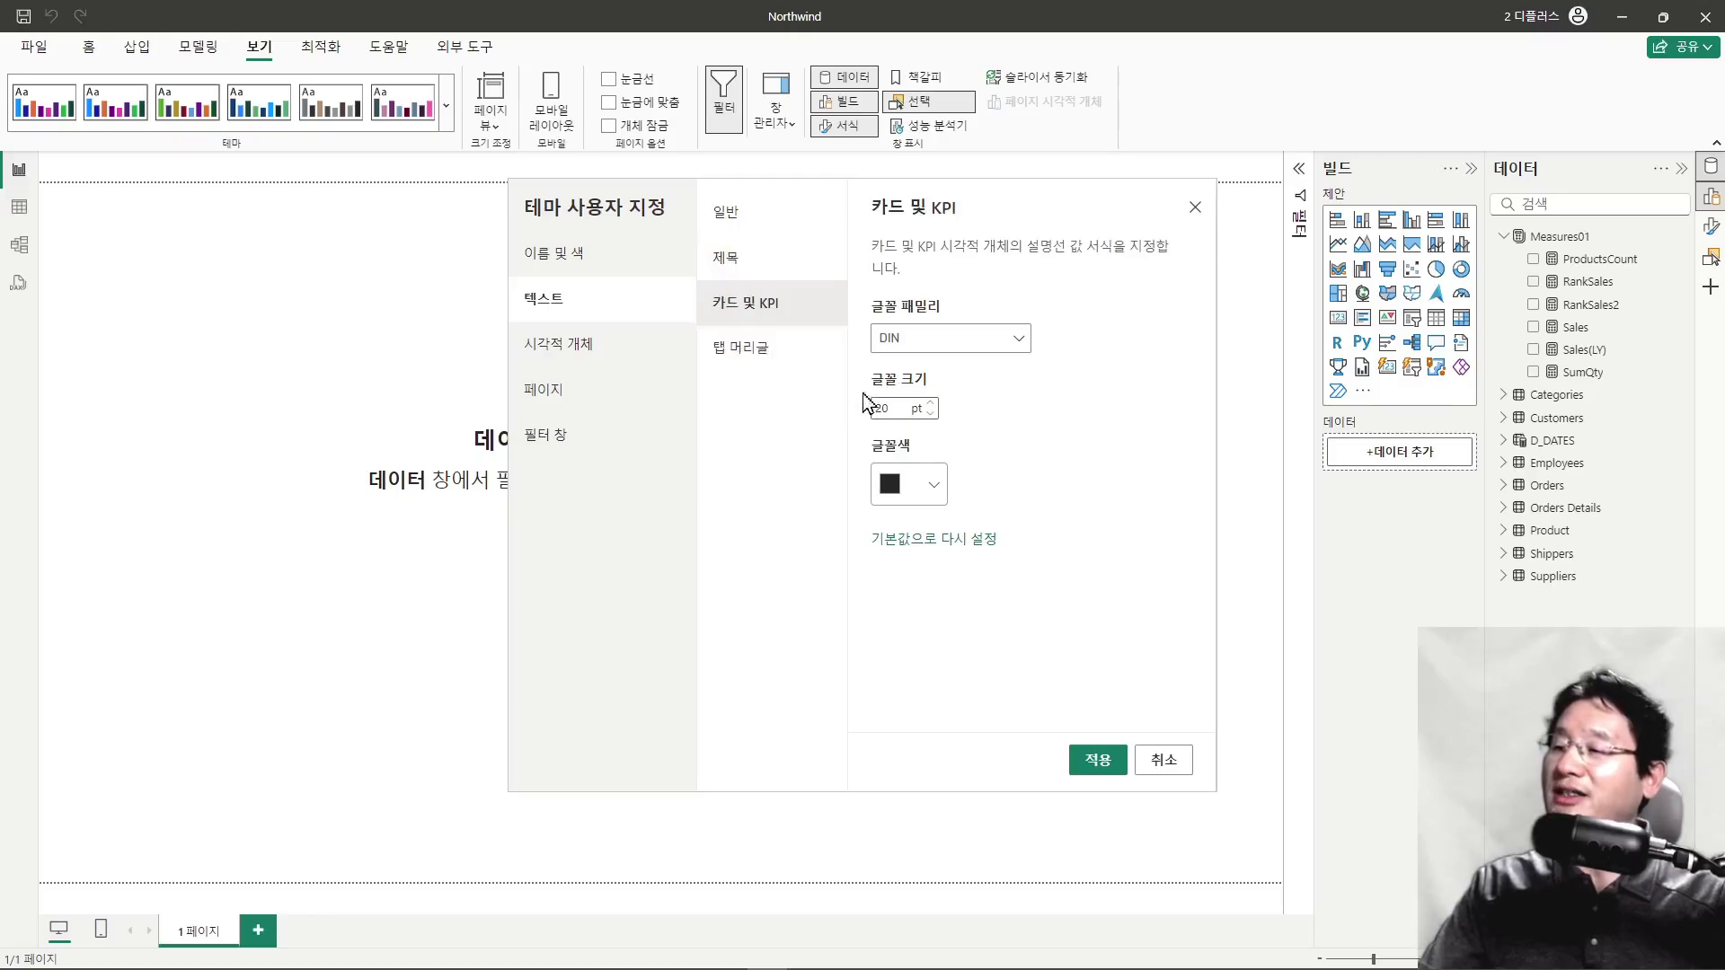
Step: Set the theme's tab header font size to 12 pt and apply the customized theme
left_click(795, 350)
left_click(930, 403)
left_click(930, 404)
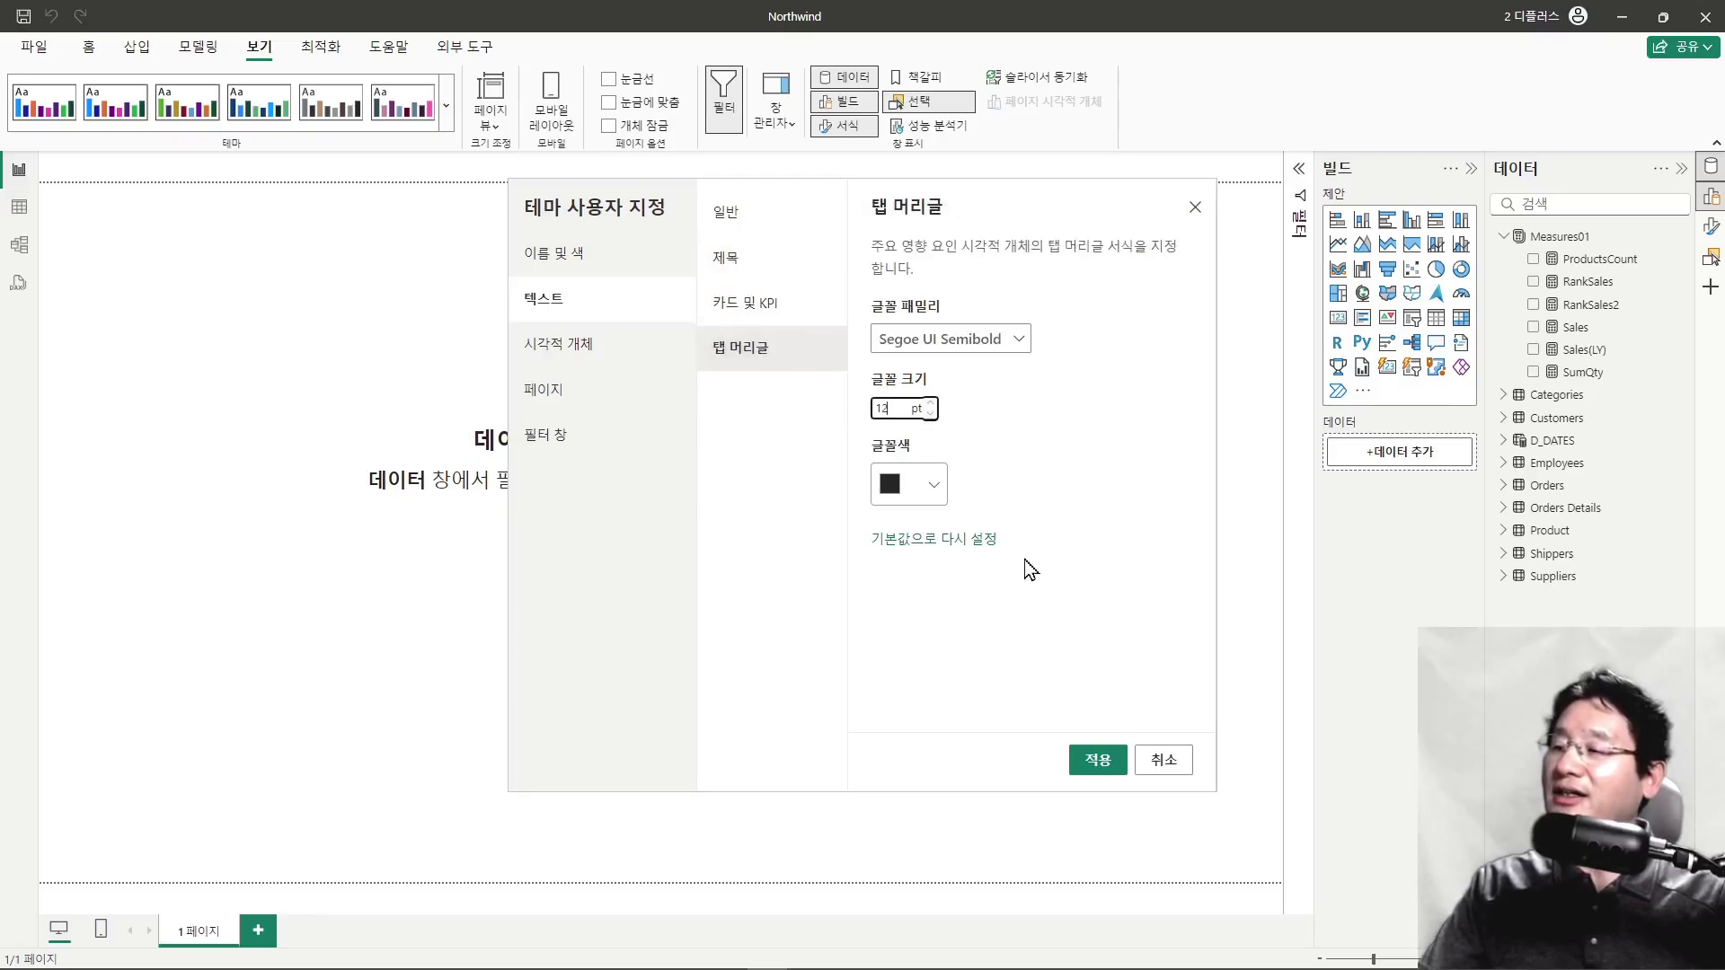
left_click(1098, 761)
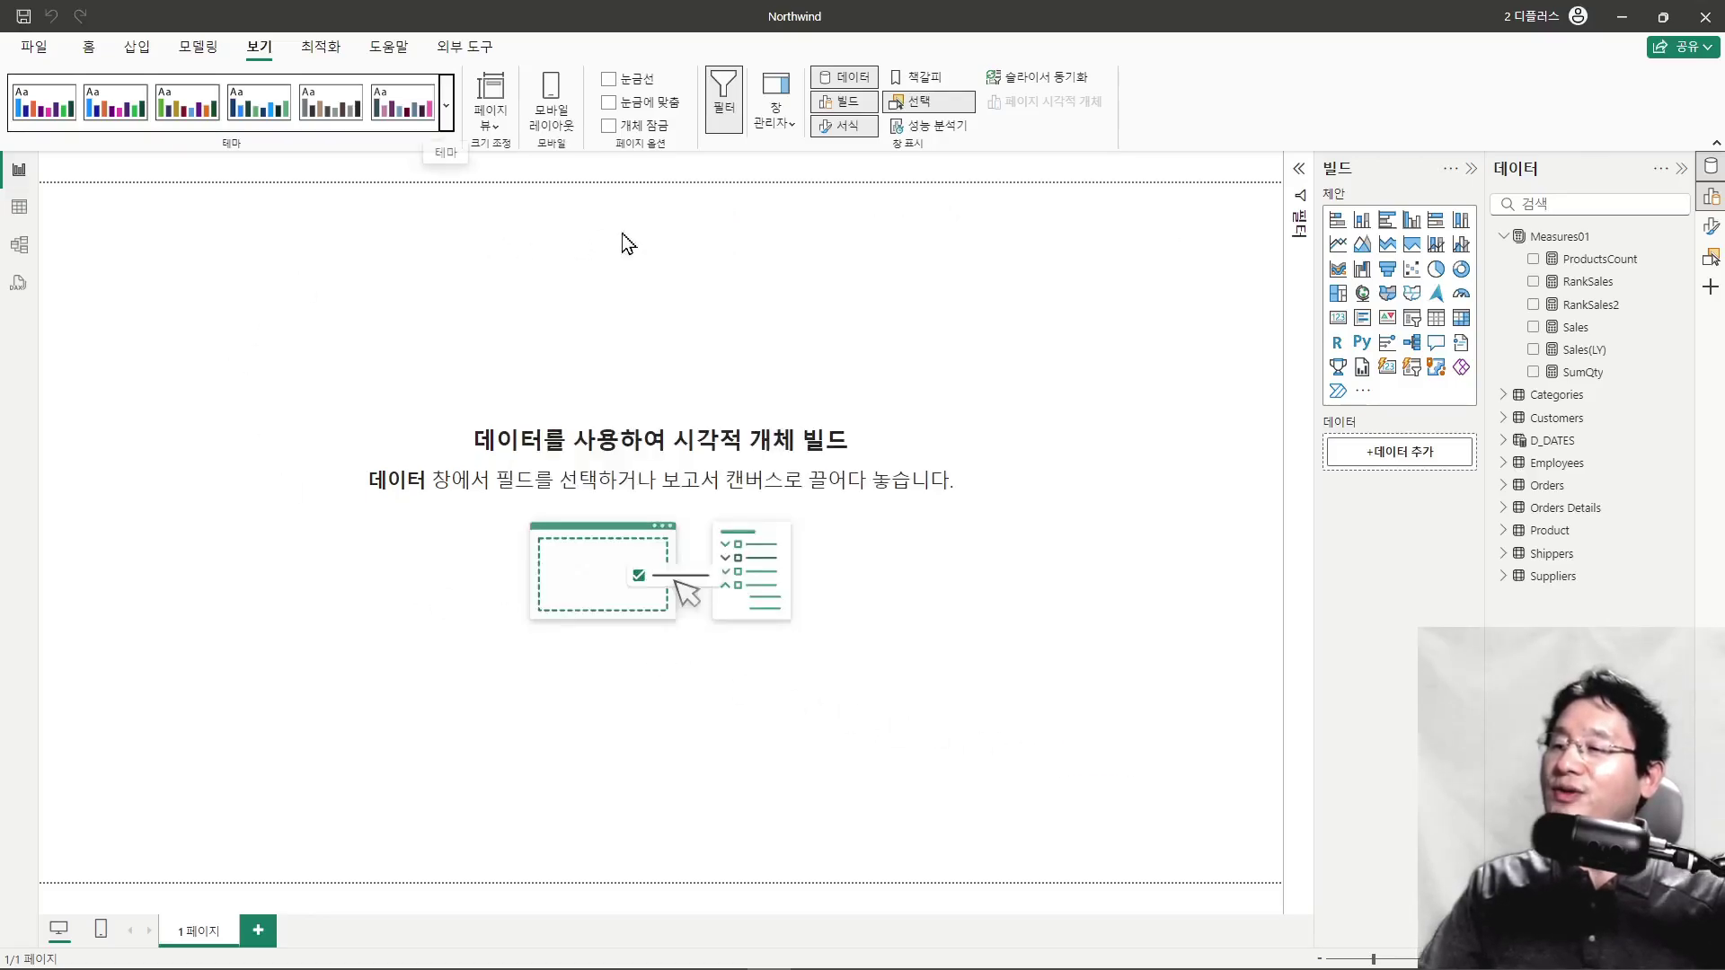